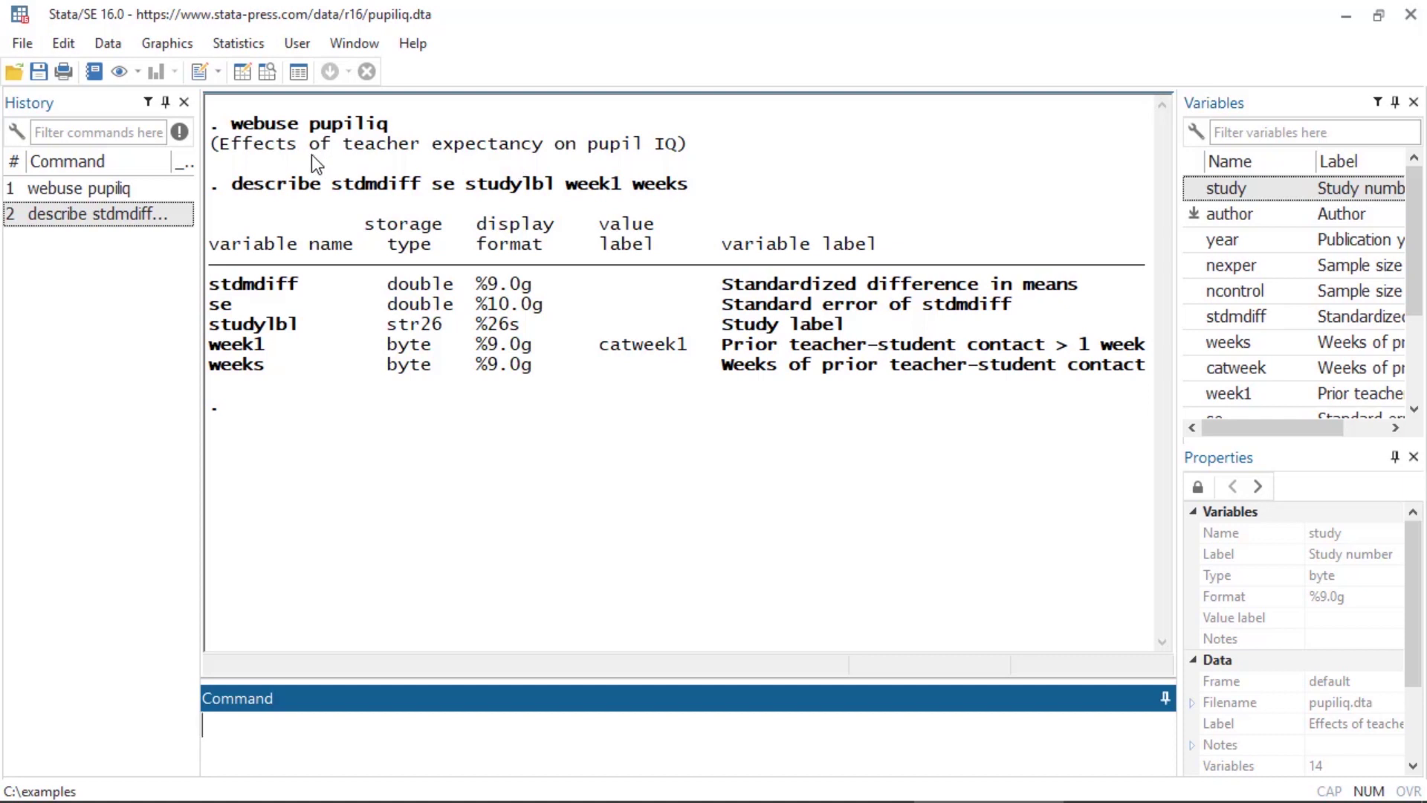
left_click_drag(231, 125, 386, 128)
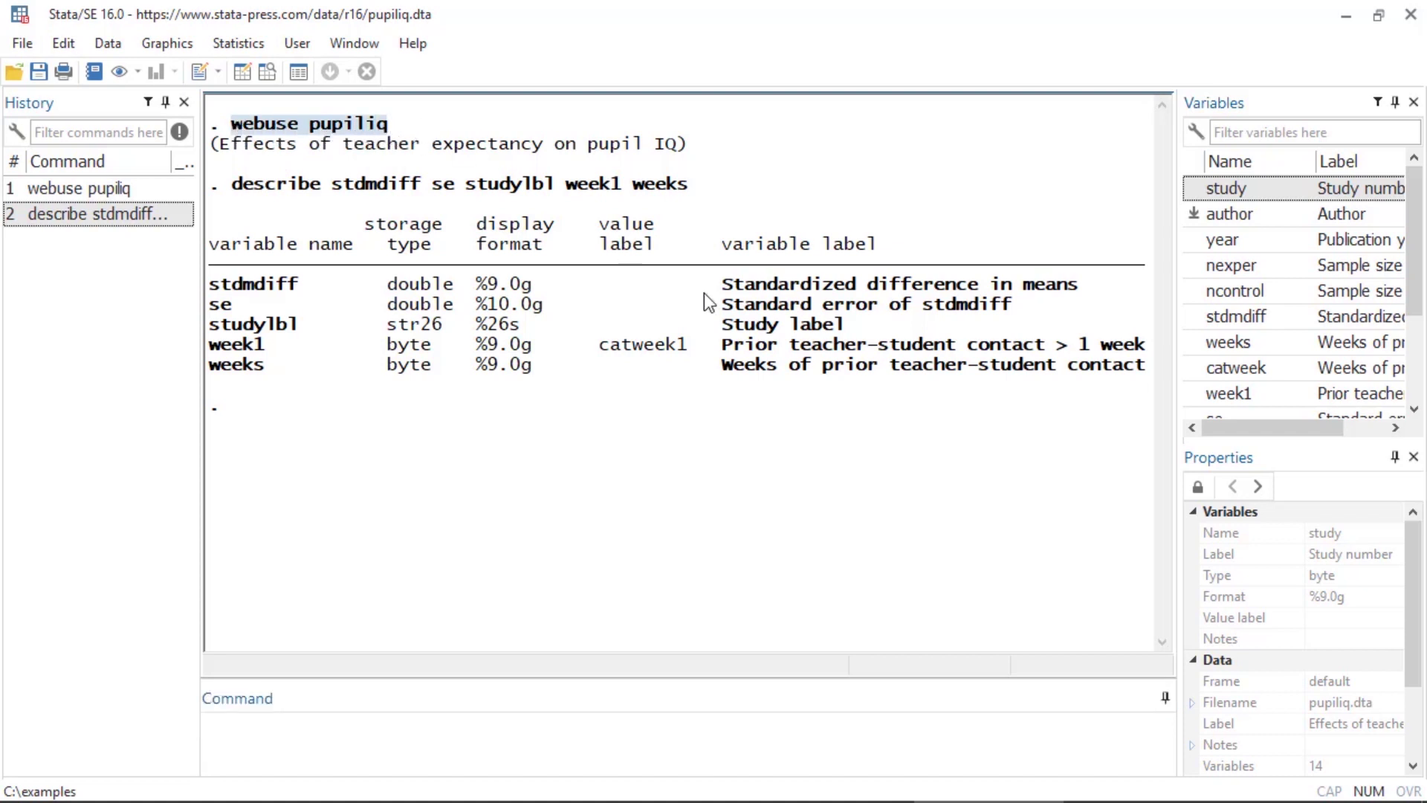
left_click_drag(727, 289, 1055, 301)
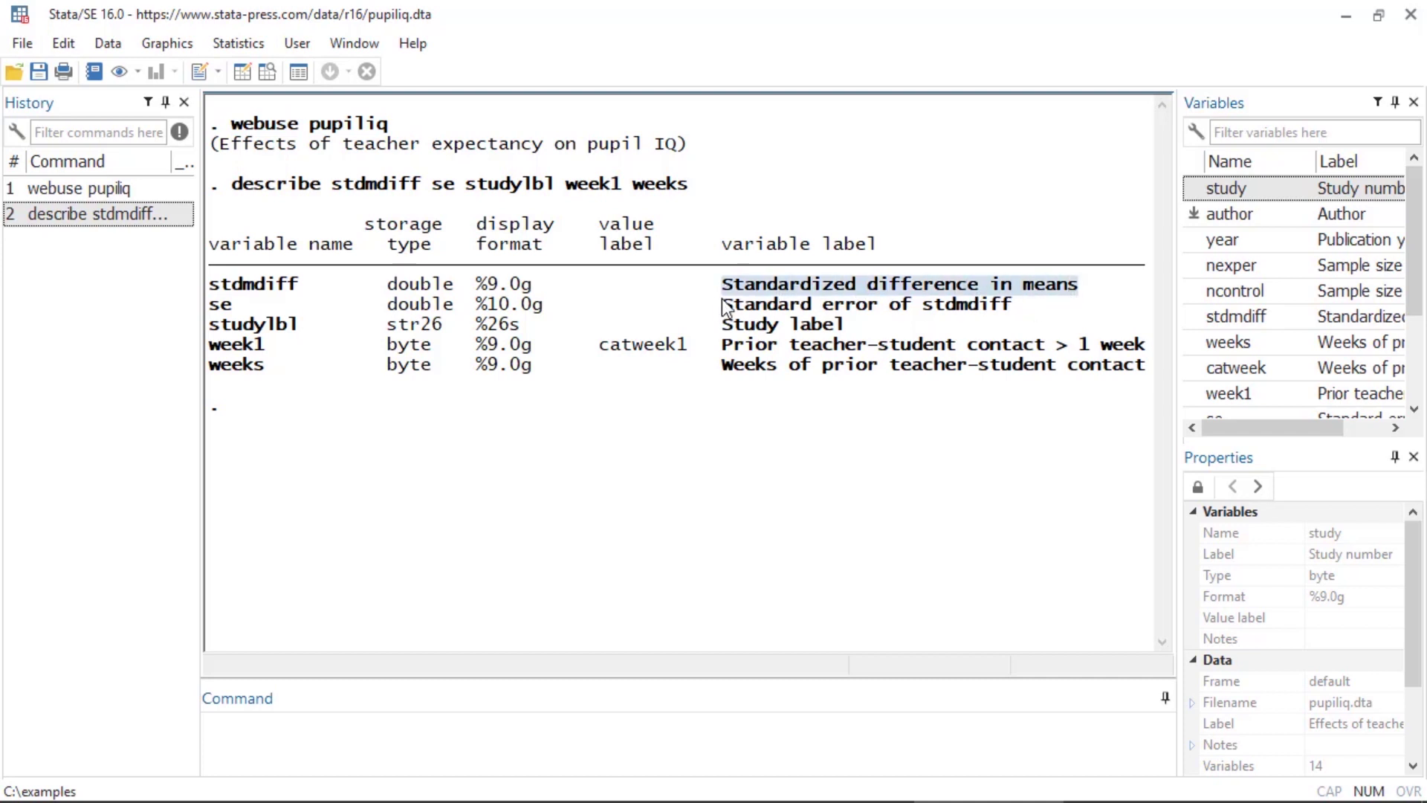
left_click_drag(722, 306, 1016, 319)
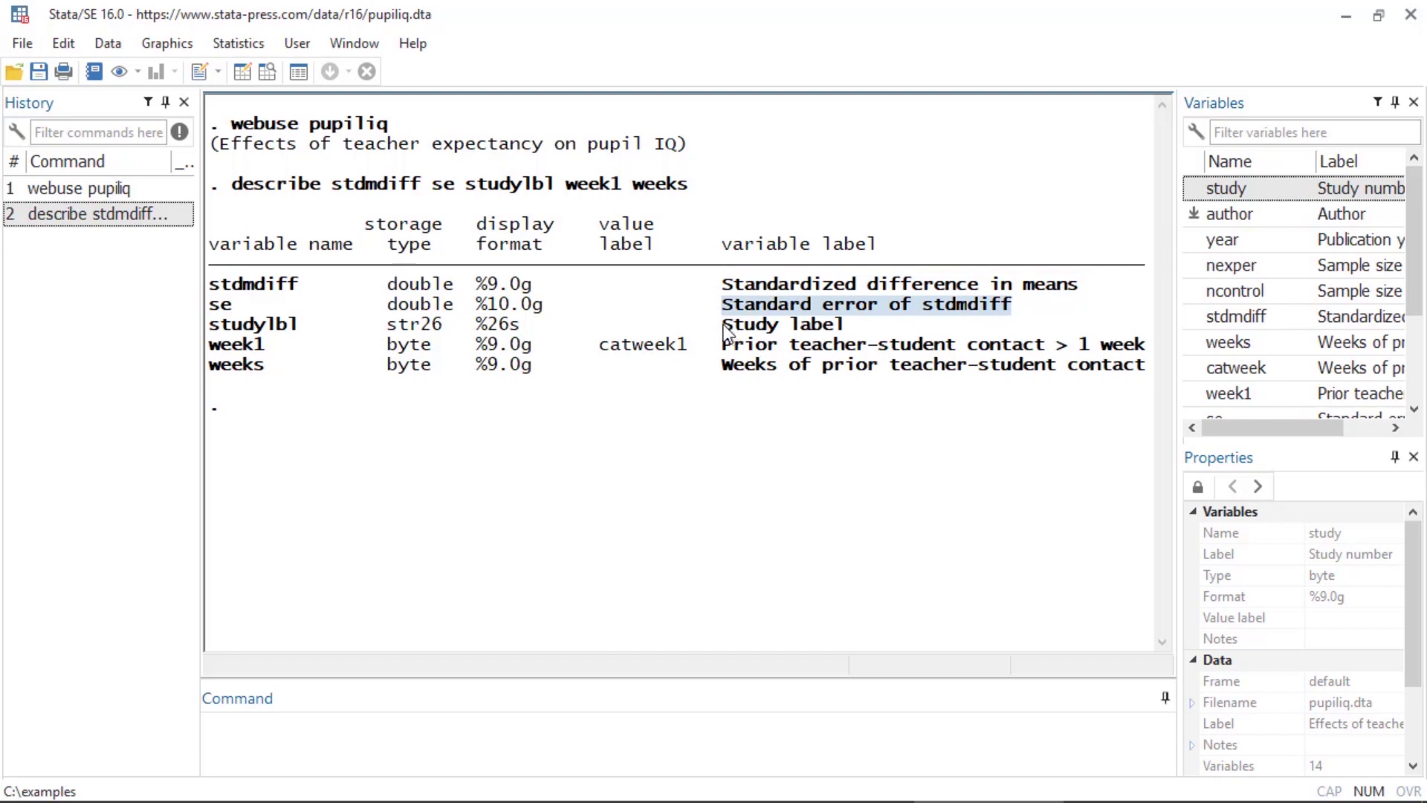
left_click_drag(722, 325, 818, 328)
left_click_drag(723, 344, 1136, 346)
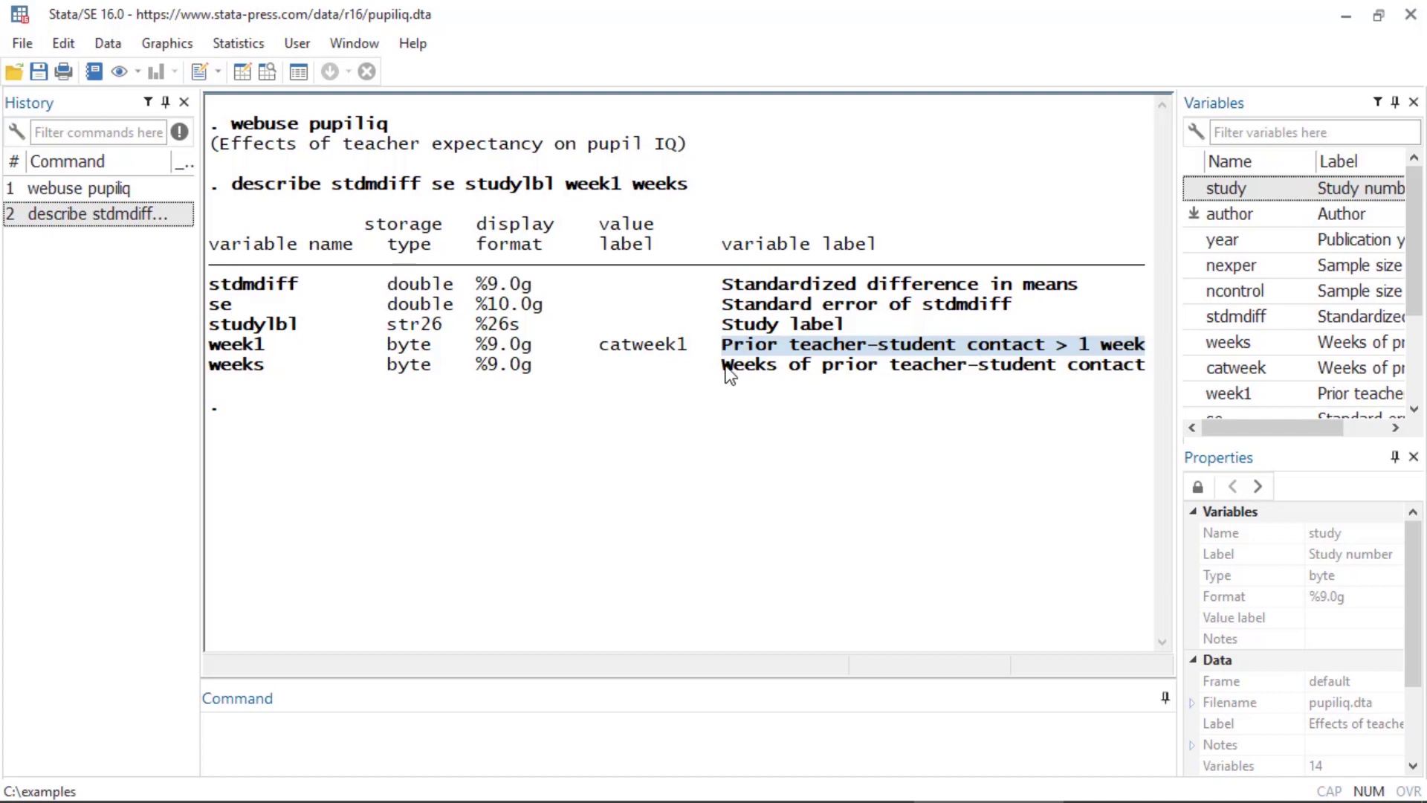
left_click_drag(724, 365, 1145, 370)
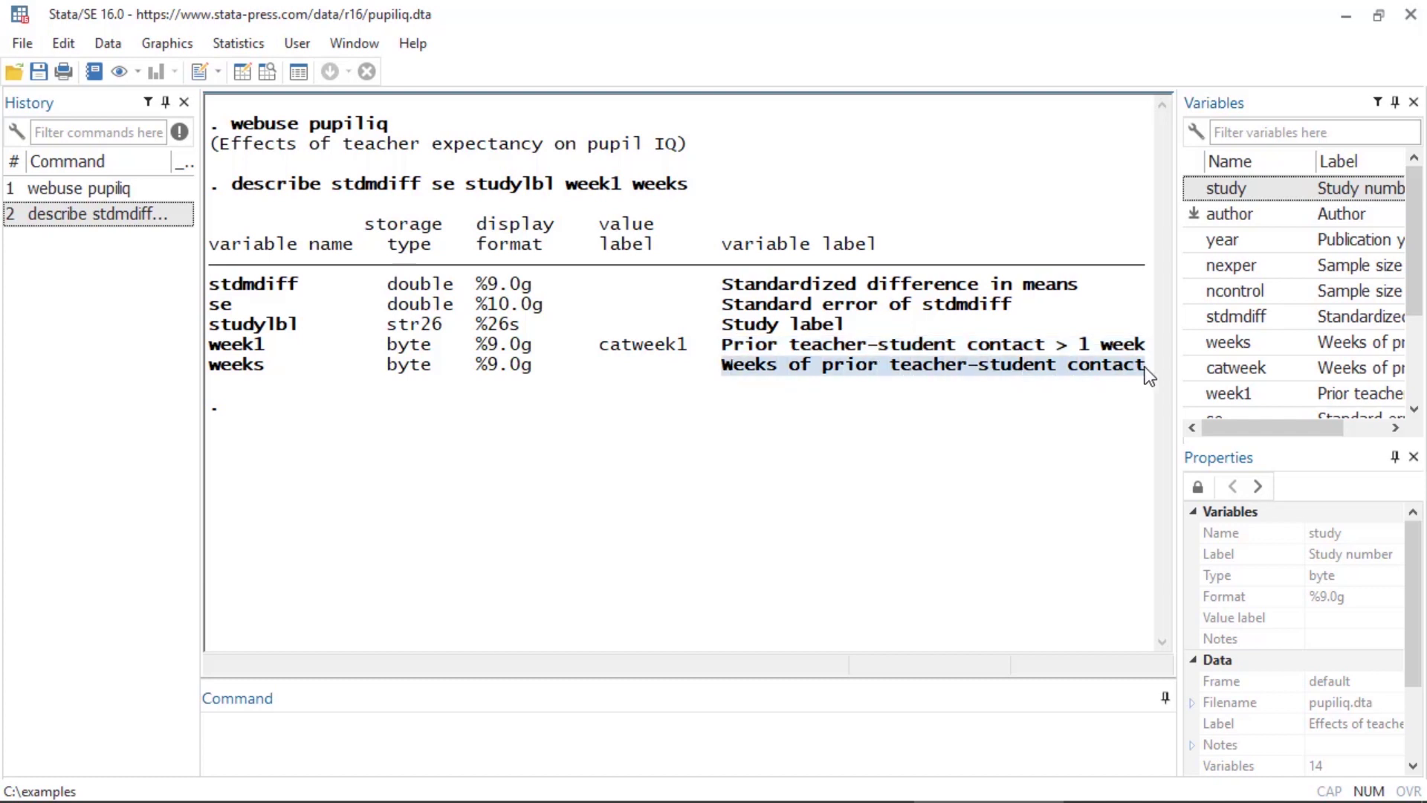
left_click(1079, 444)
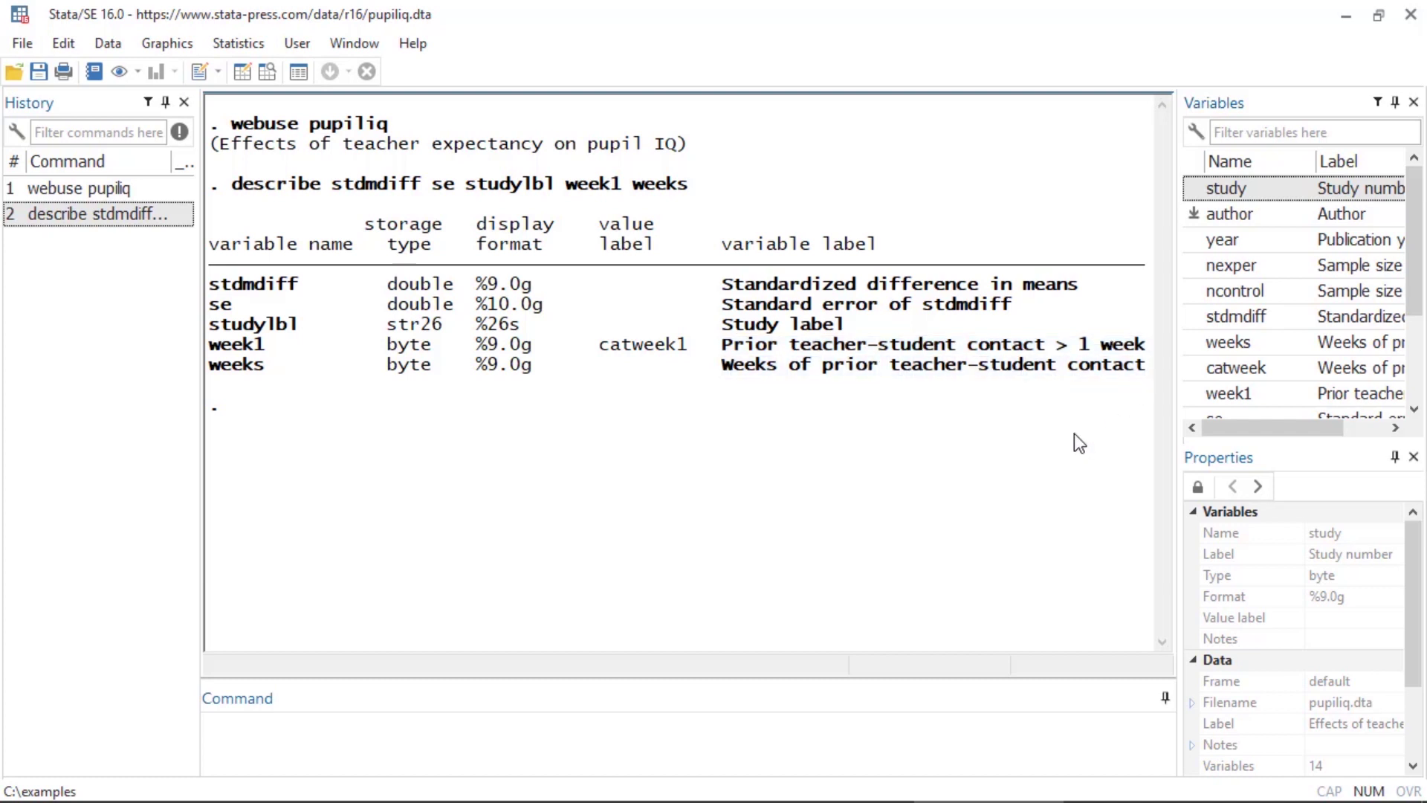
Step: Open the Meta-Analysis Control Panel and select 'Declare generic (precomputed) effect sizes' in Setup
left_click(222, 45)
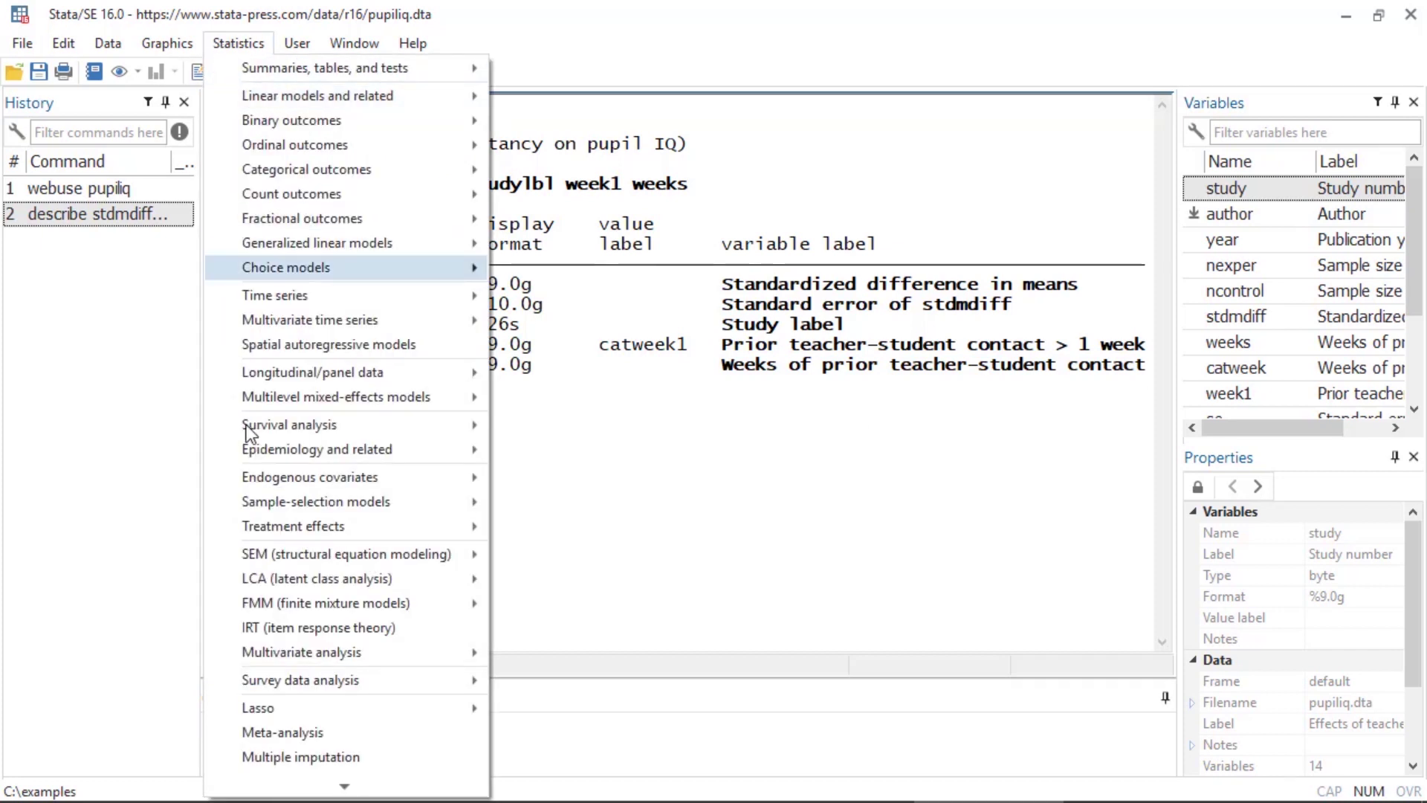
left_click(266, 733)
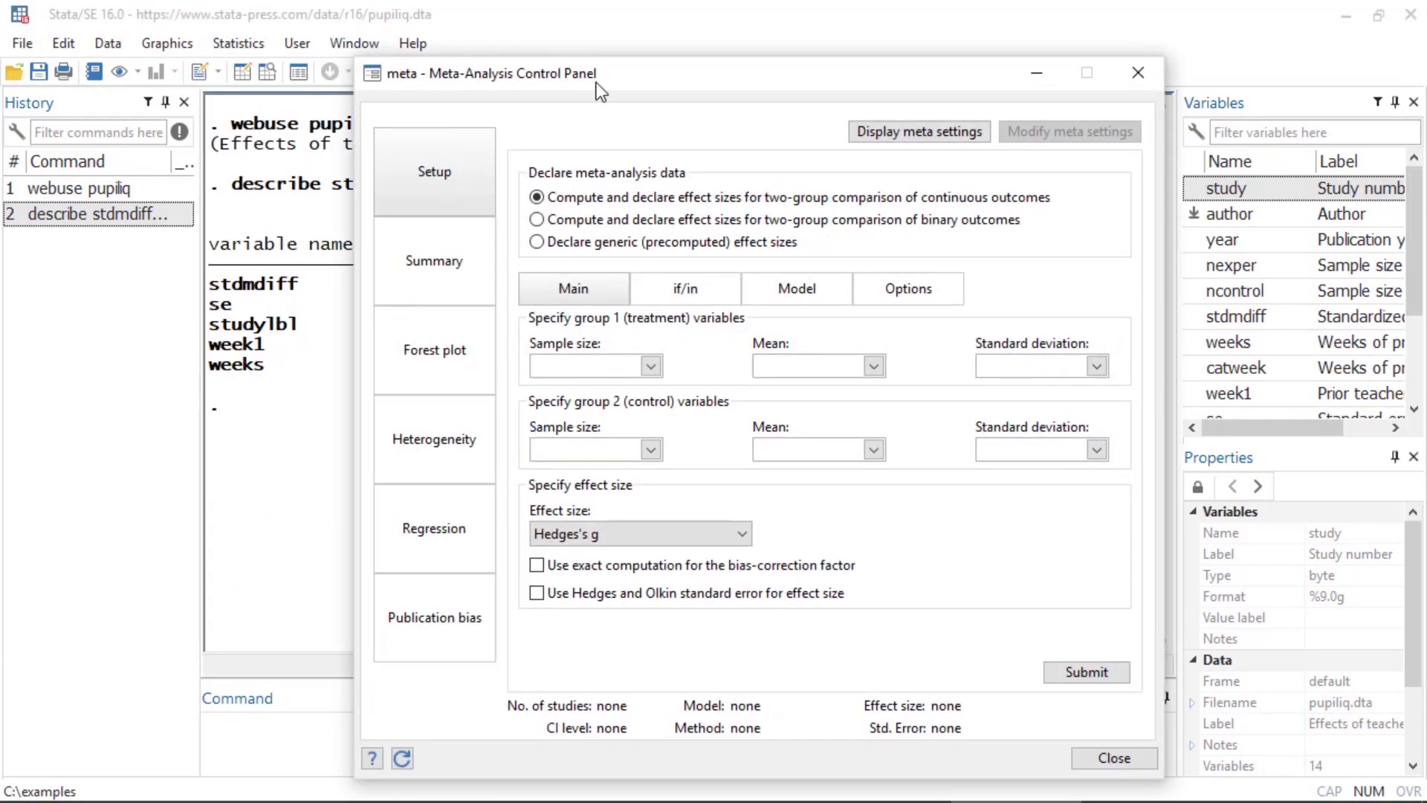
left_click_drag(632, 72, 892, 20)
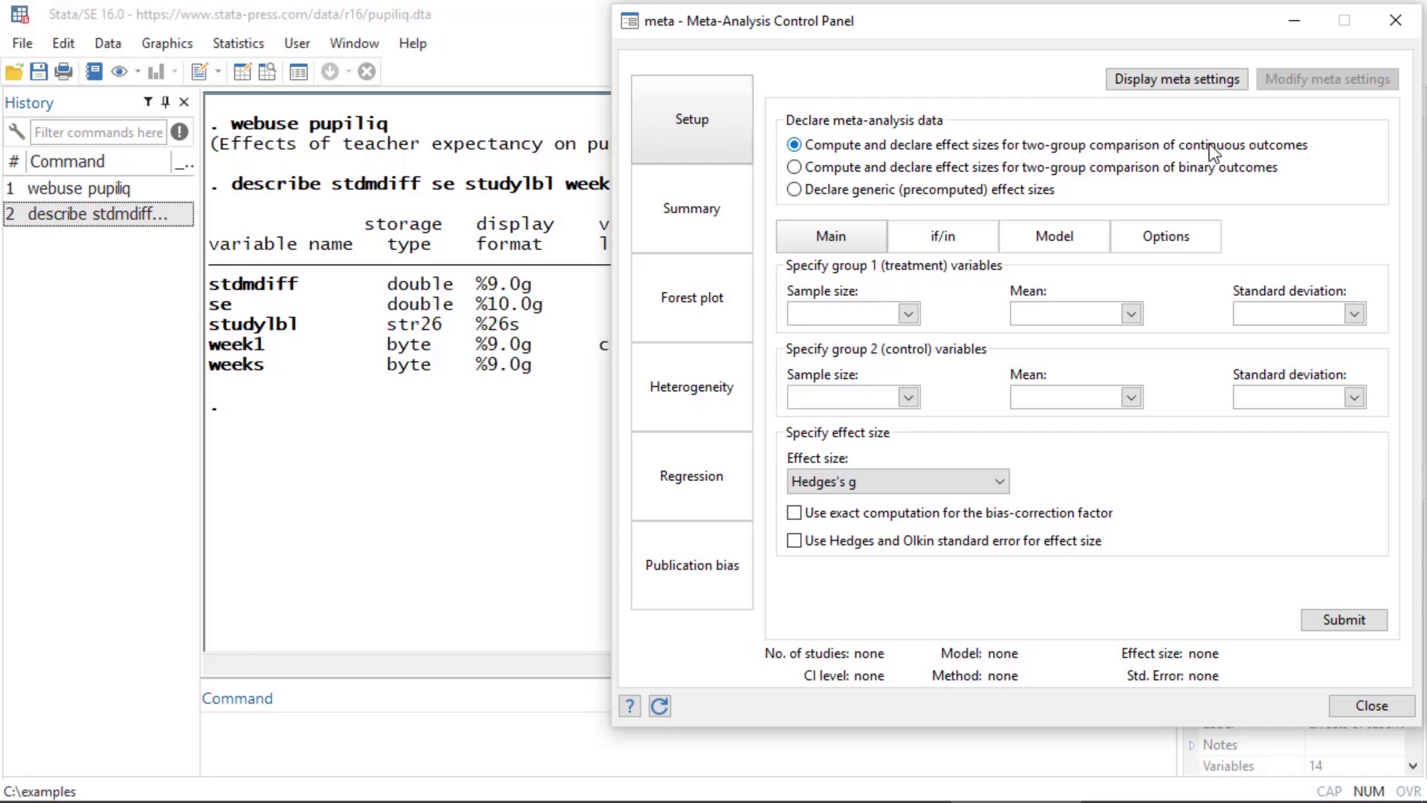
left_click(793, 165)
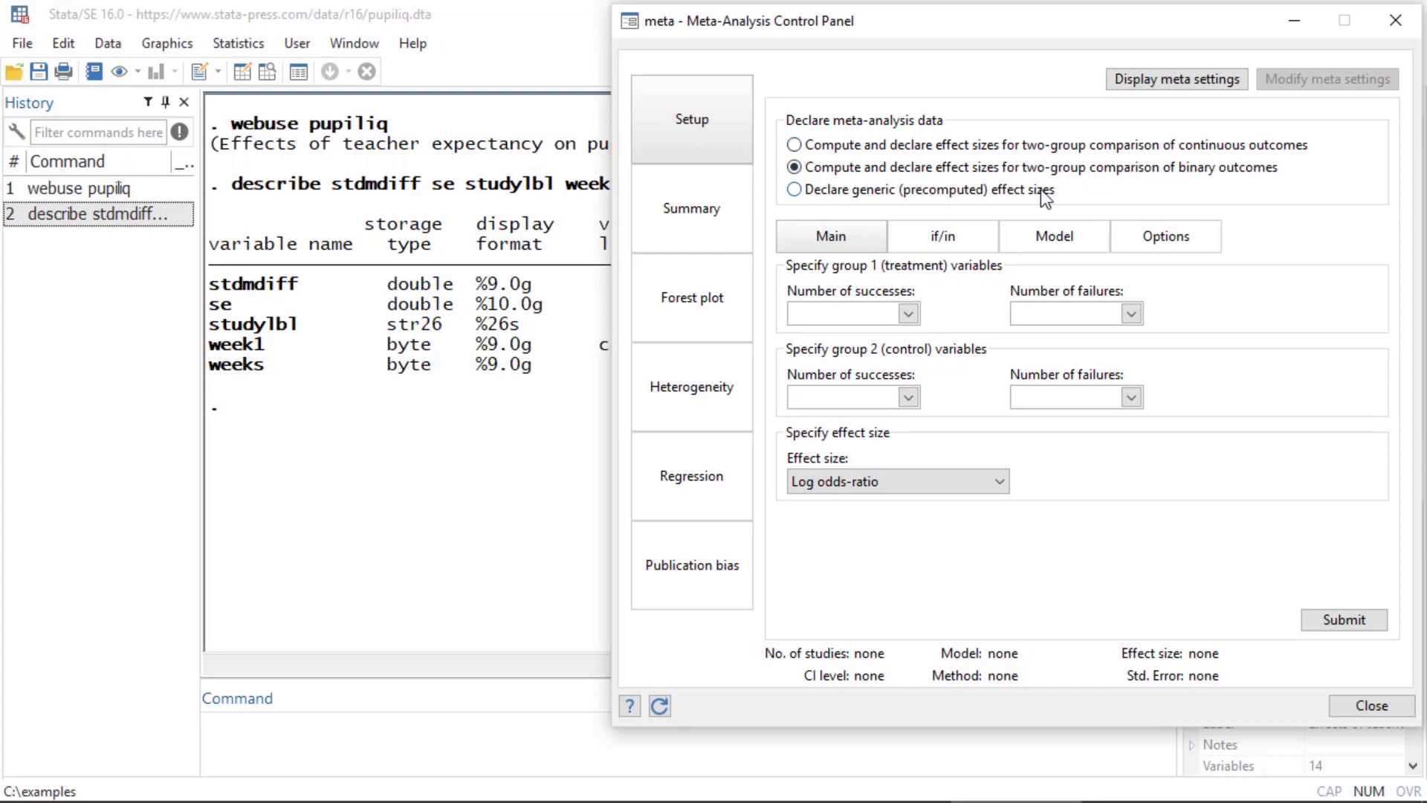
left_click(794, 190)
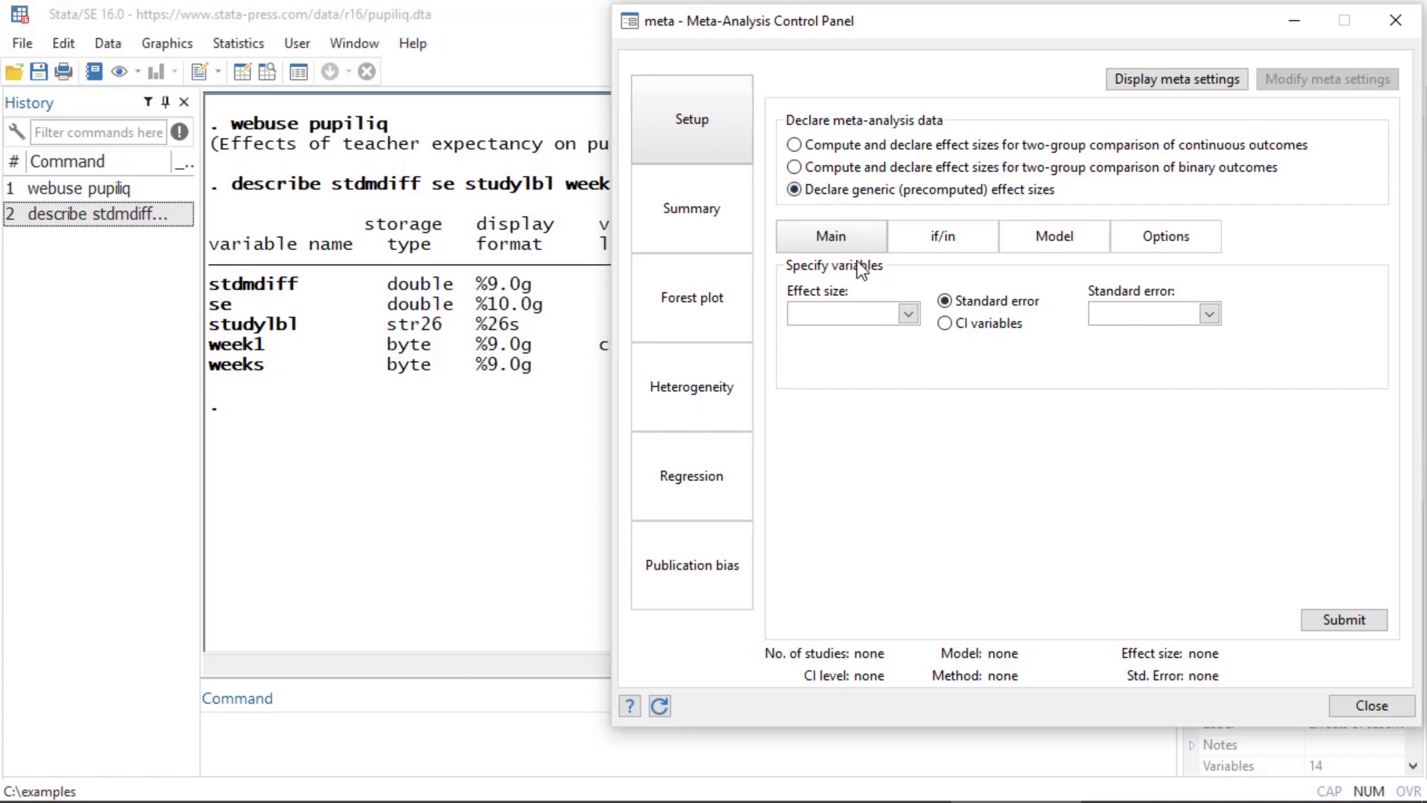
Step: Use stdmdiff as effect size and se as standard error, keeping random-effects REML
left_click(908, 314)
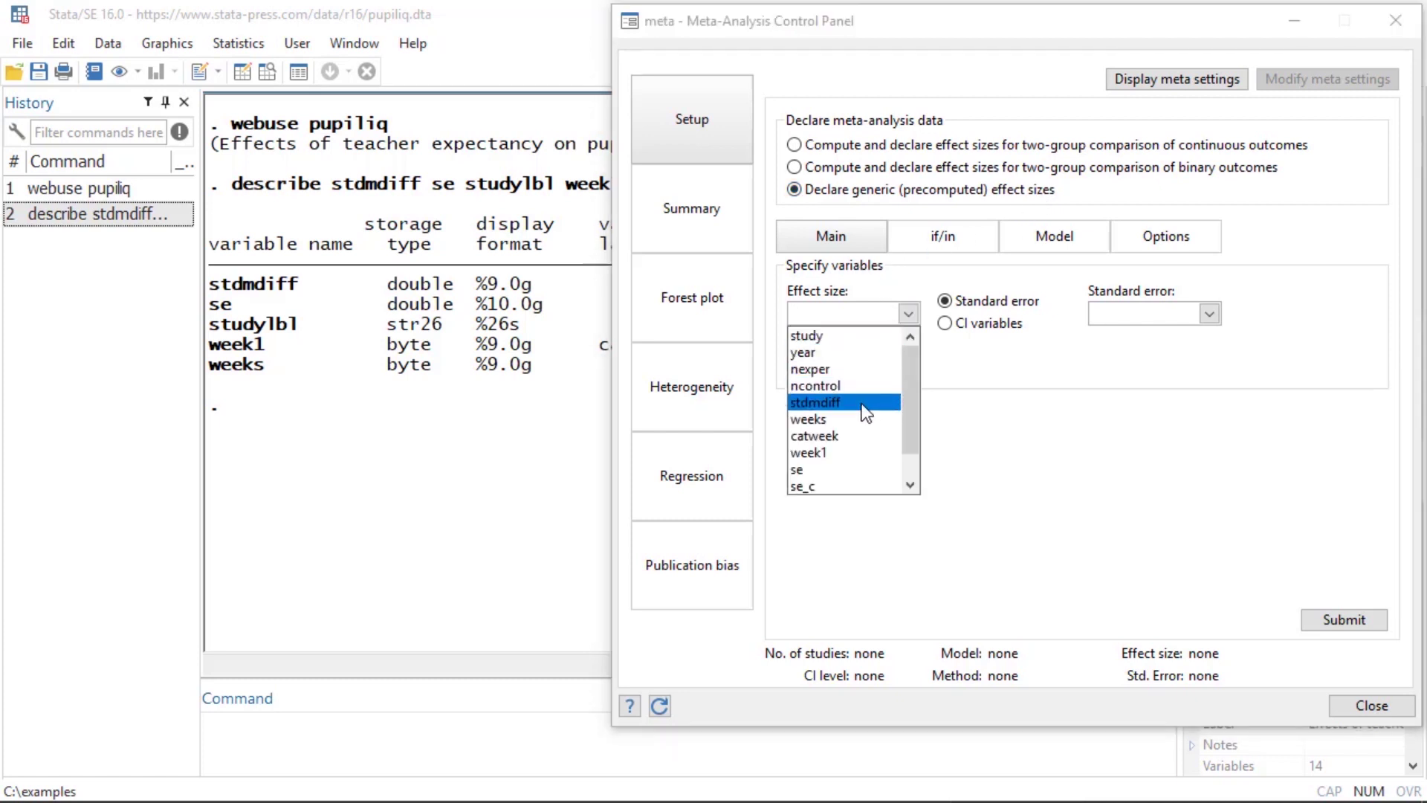
left_click(862, 405)
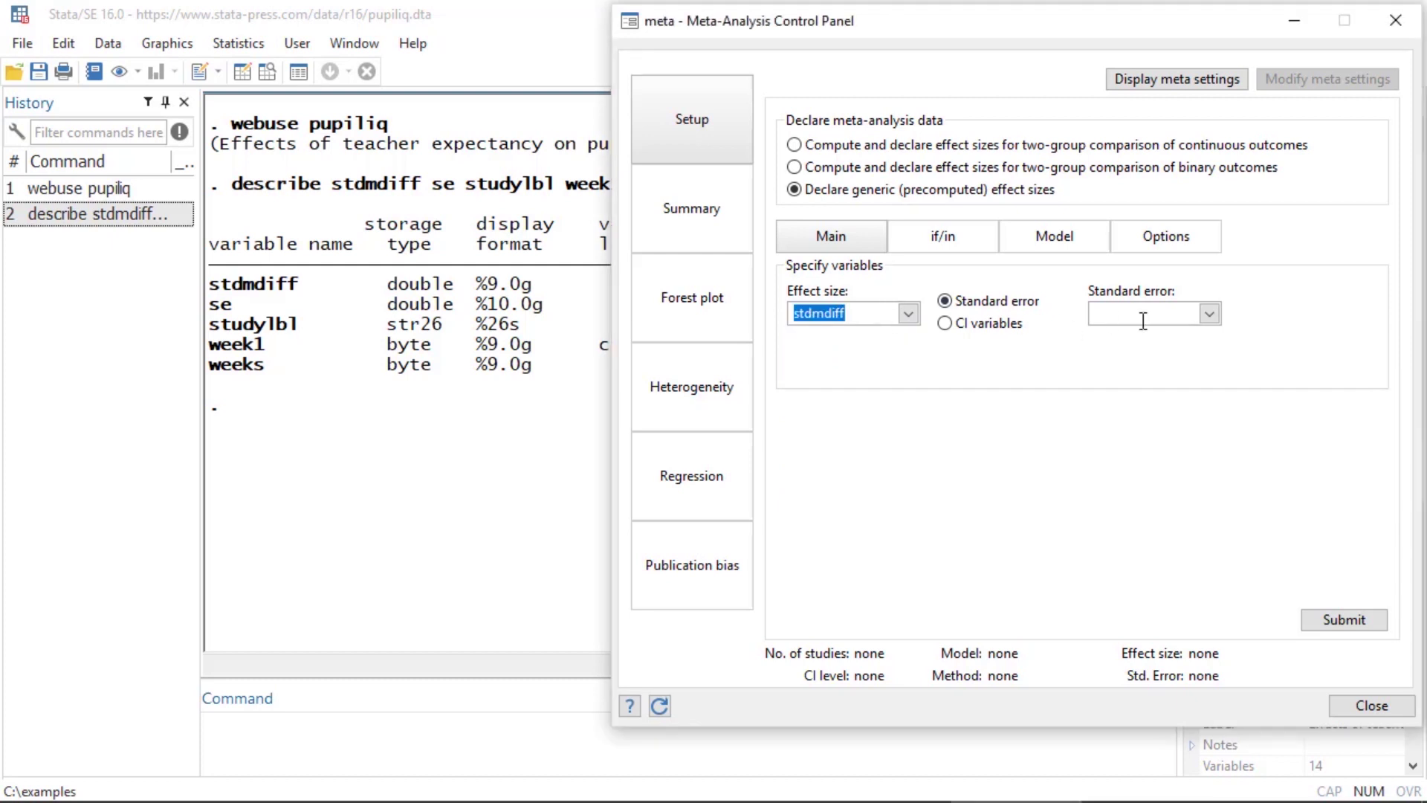
left_click(1209, 314)
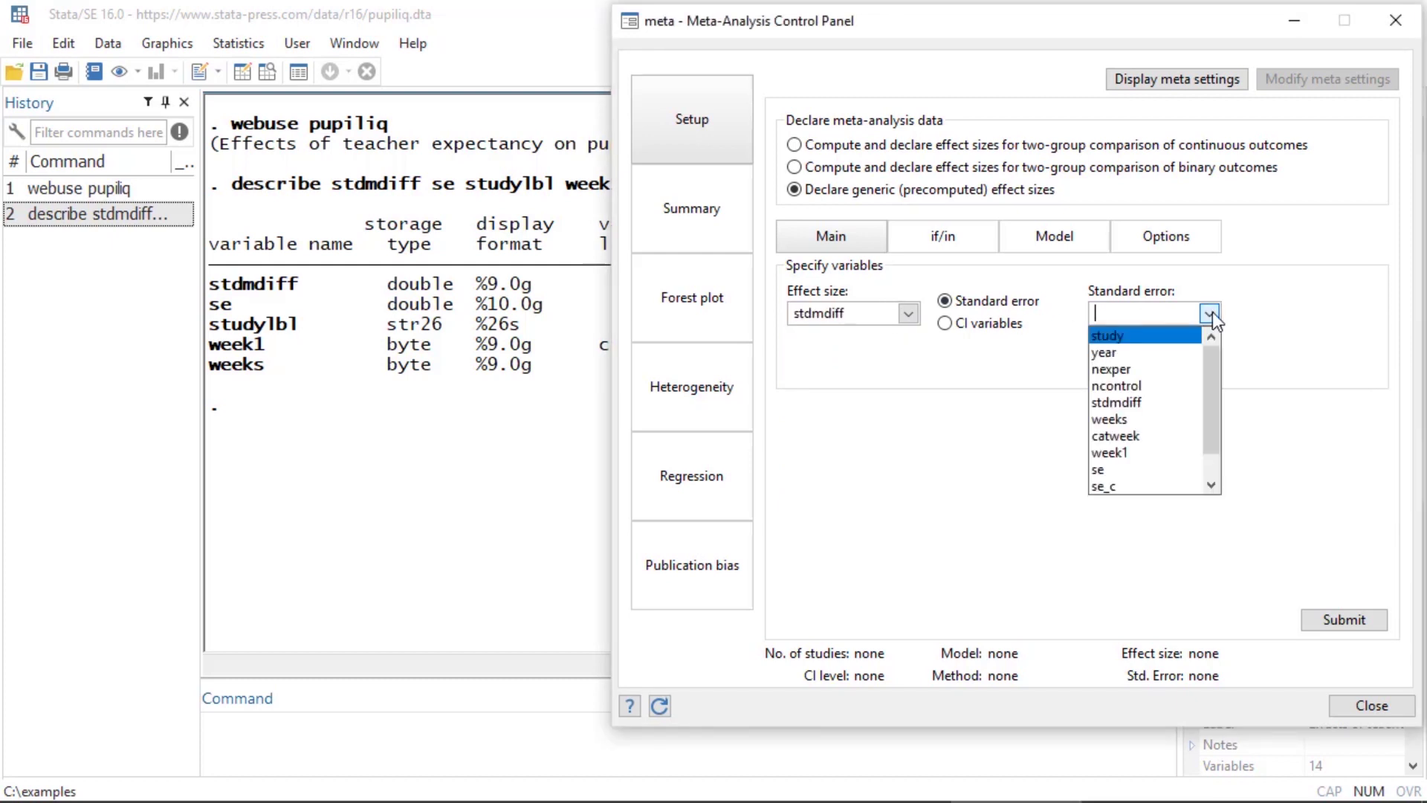
left_click(1127, 468)
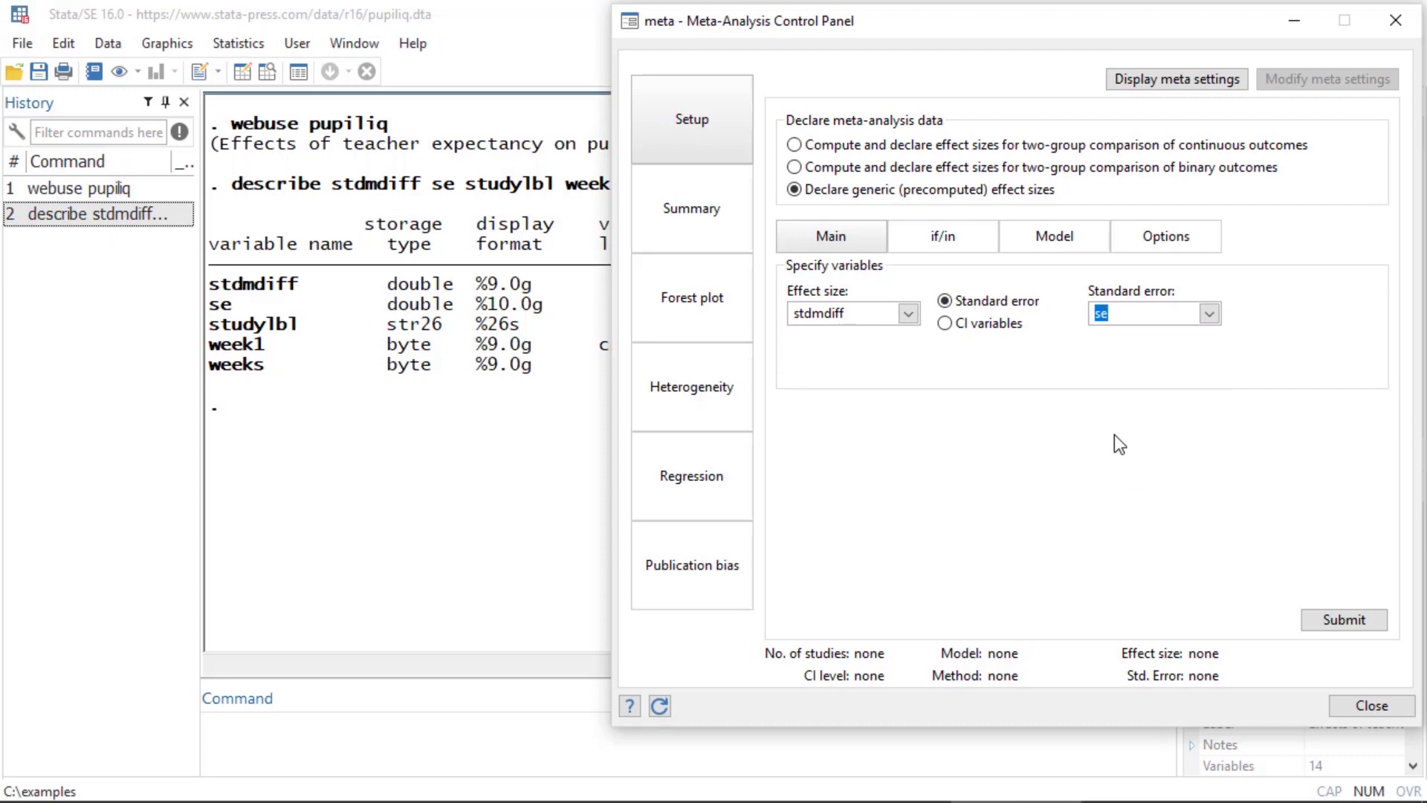
left_click(1052, 240)
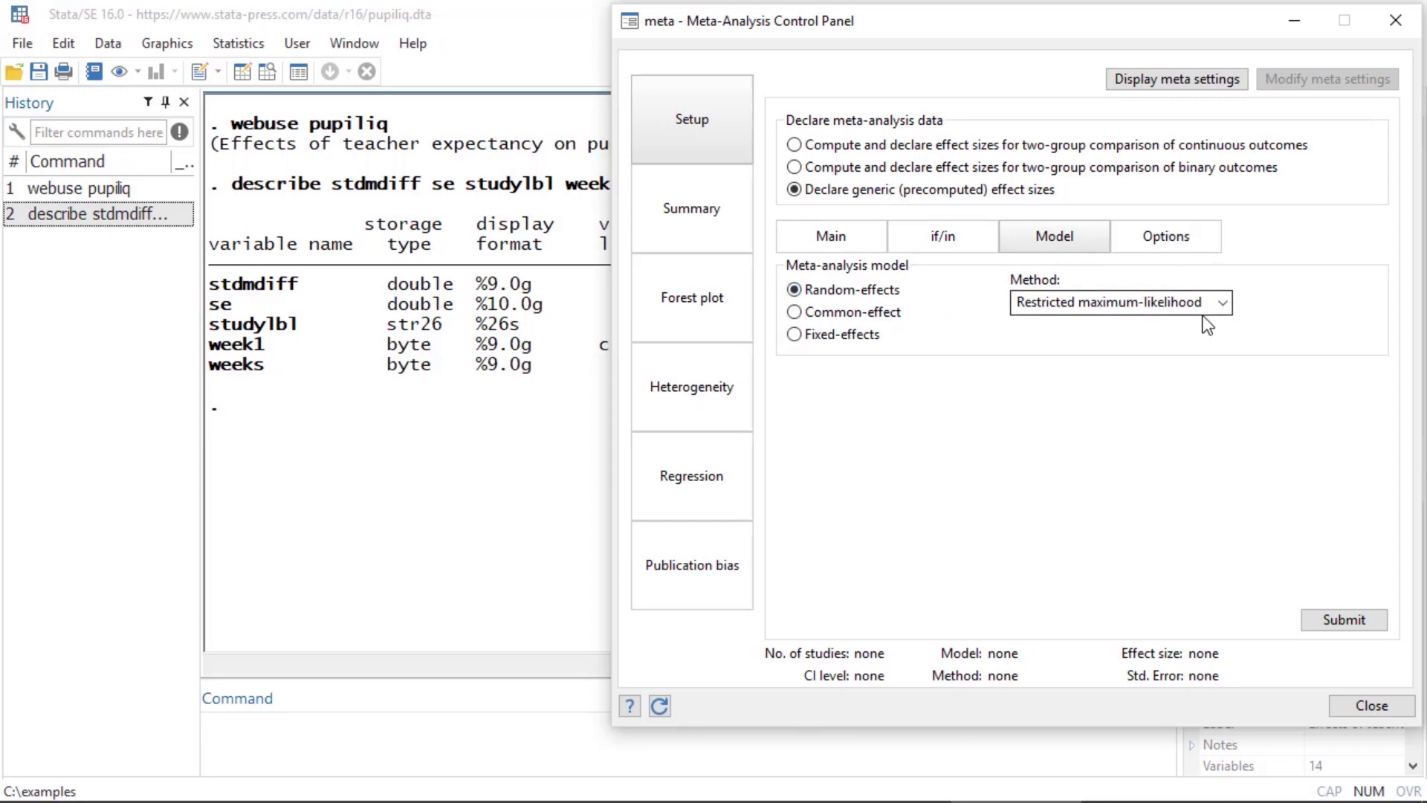
left_click(1221, 303)
left_click(1222, 303)
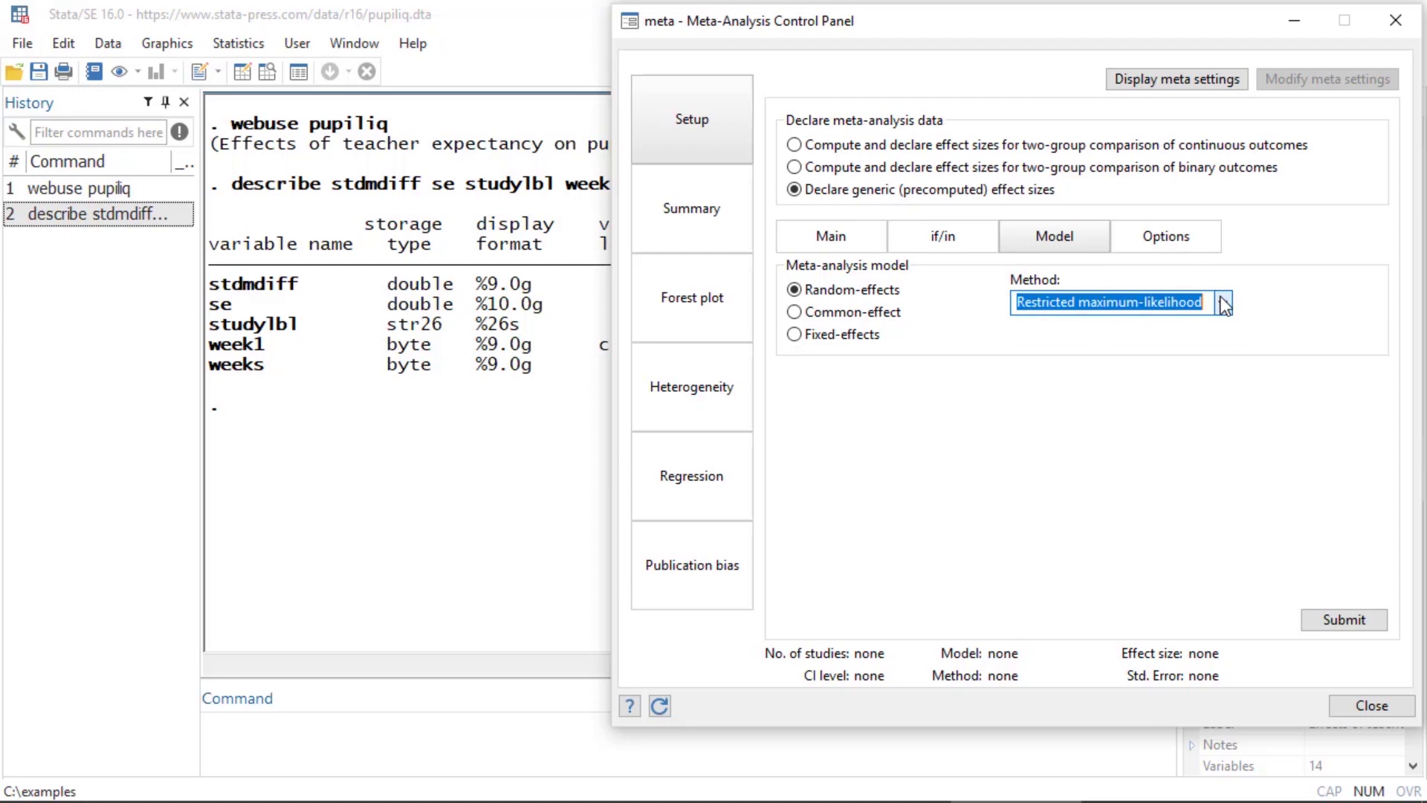
Step: Set the study label variable to studylbl
left_click(1169, 240)
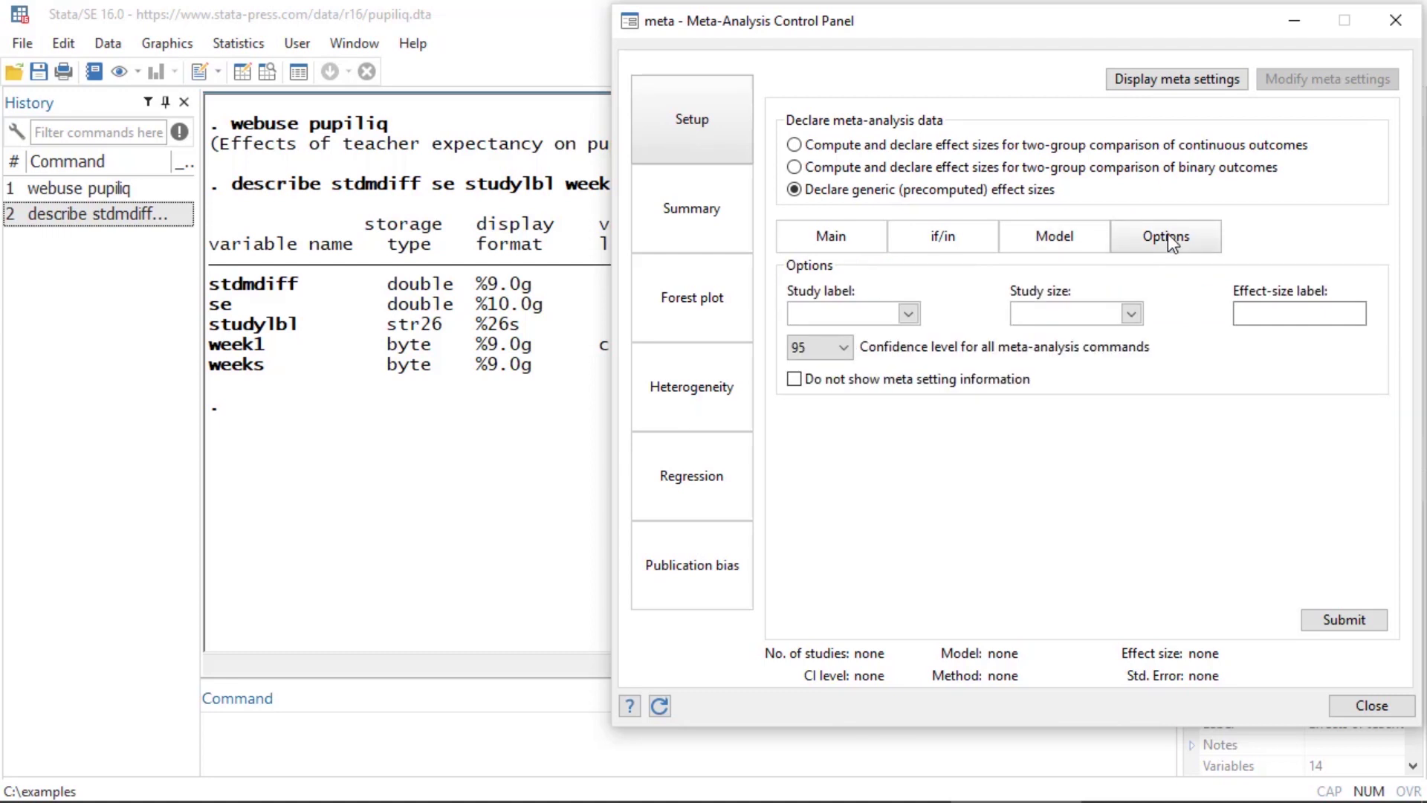
left_click(908, 313)
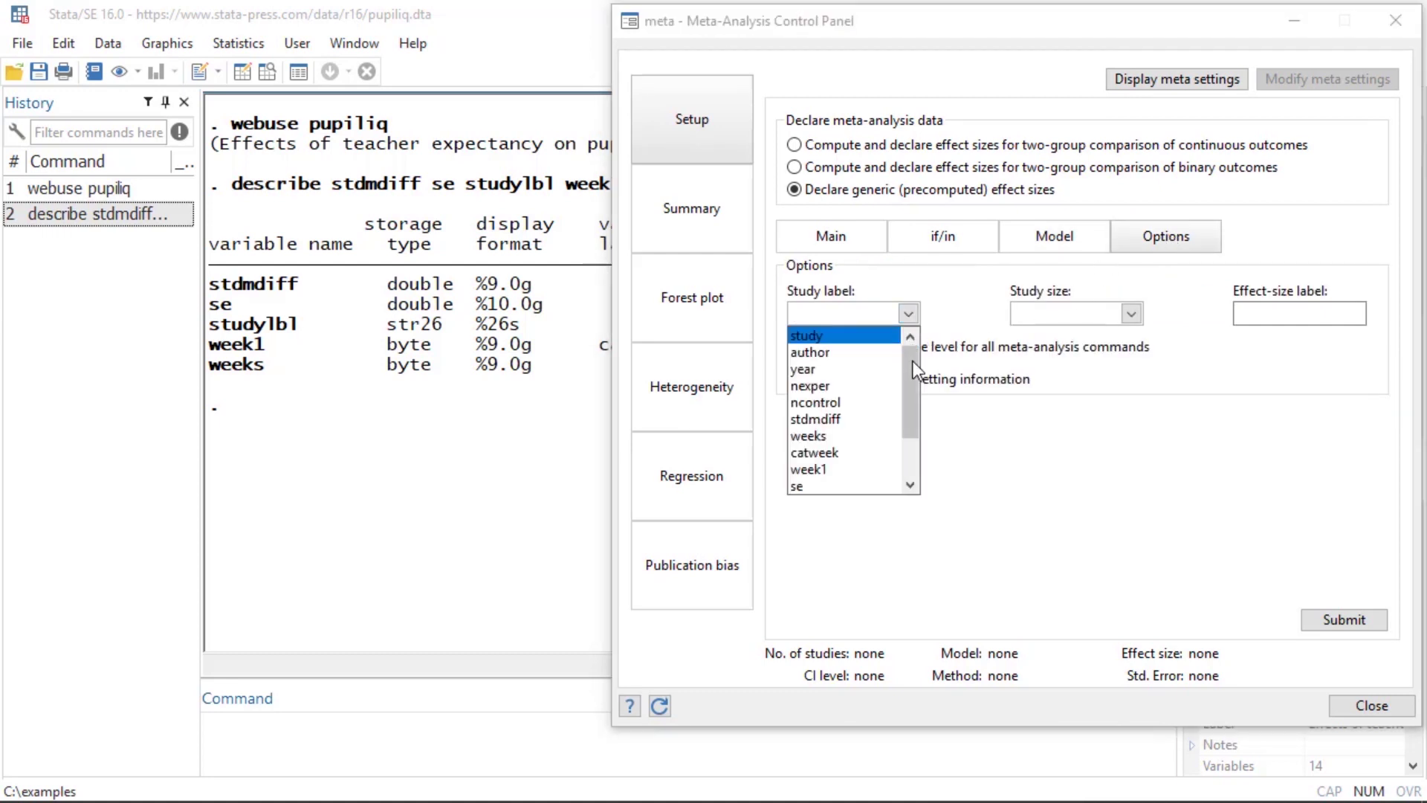
left_click_drag(912, 360, 924, 418)
left_click(818, 484)
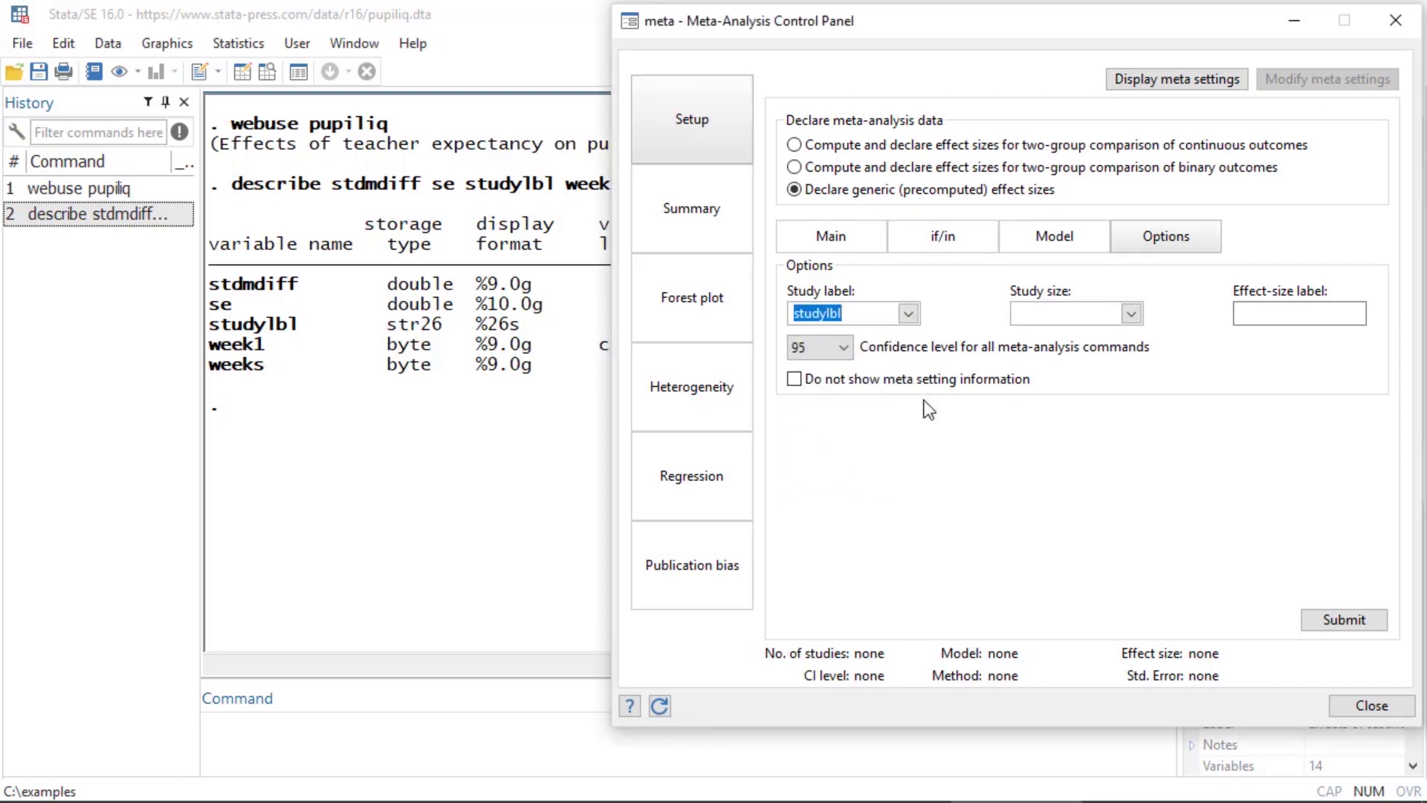
Step: Run meta set stdmdiff se, studylabel(studylbl), declaring 19 studies under random-effects REML
left_click(1345, 619)
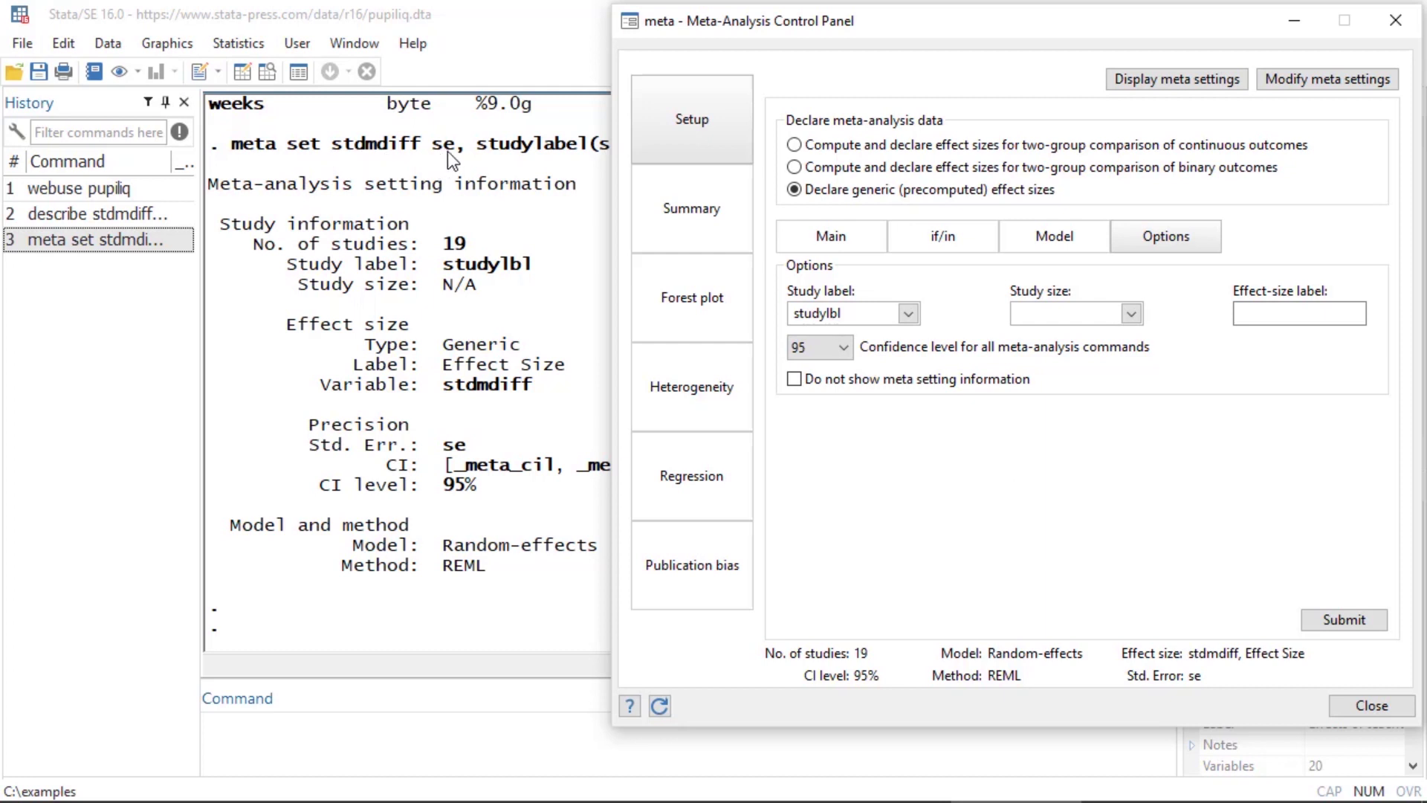
left_click_drag(822, 21, 969, 24)
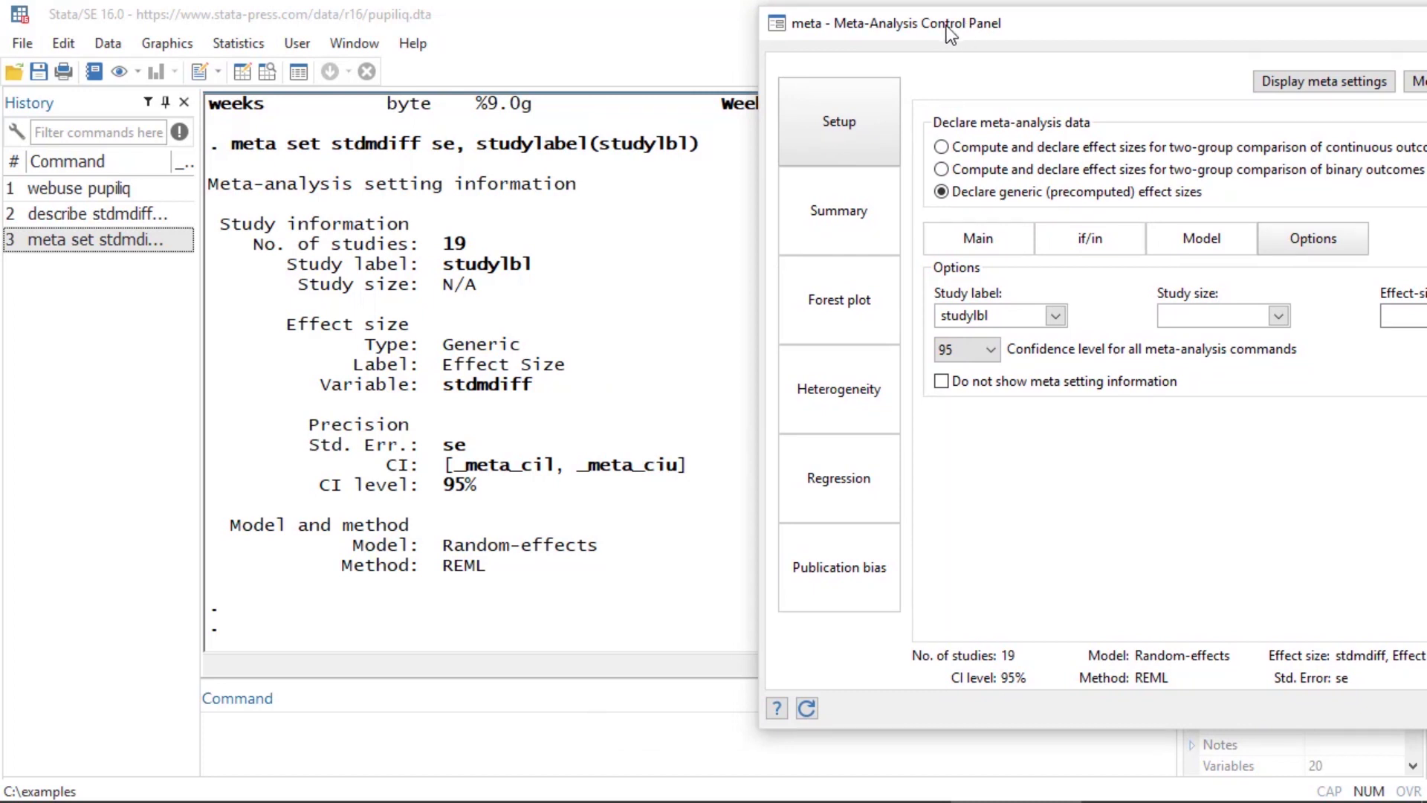
left_click_drag(950, 33, 936, 34)
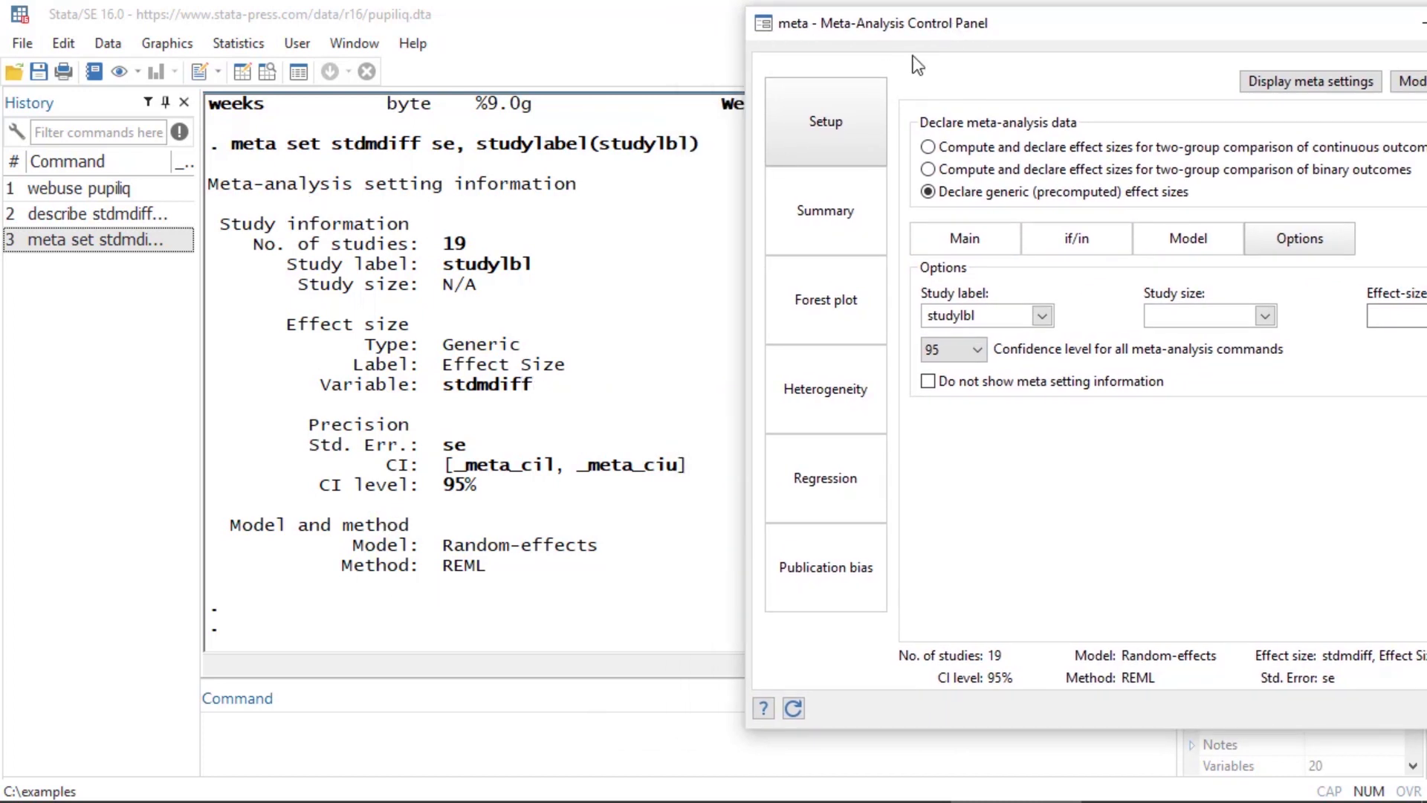
left_click_drag(962, 31, 840, 24)
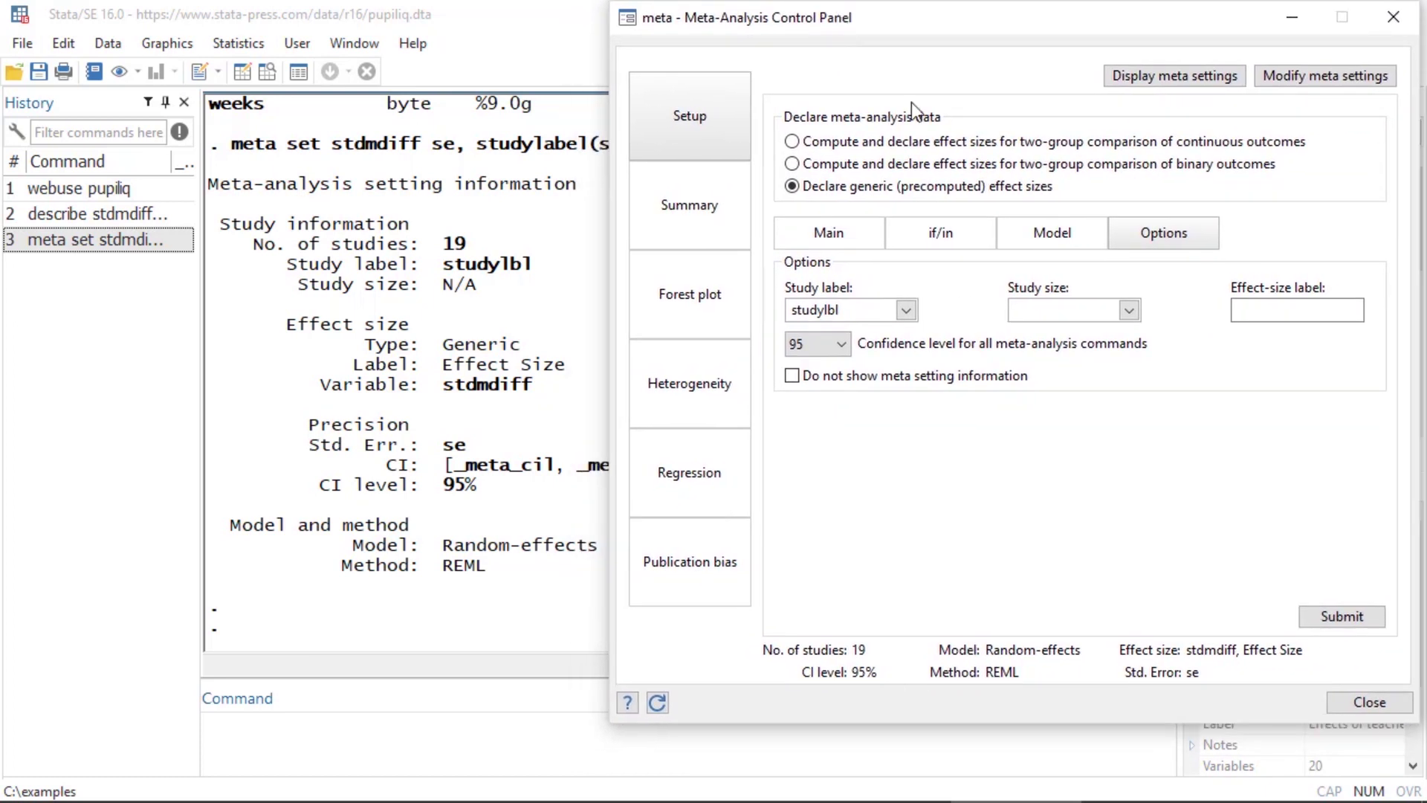
left_click(1300, 83)
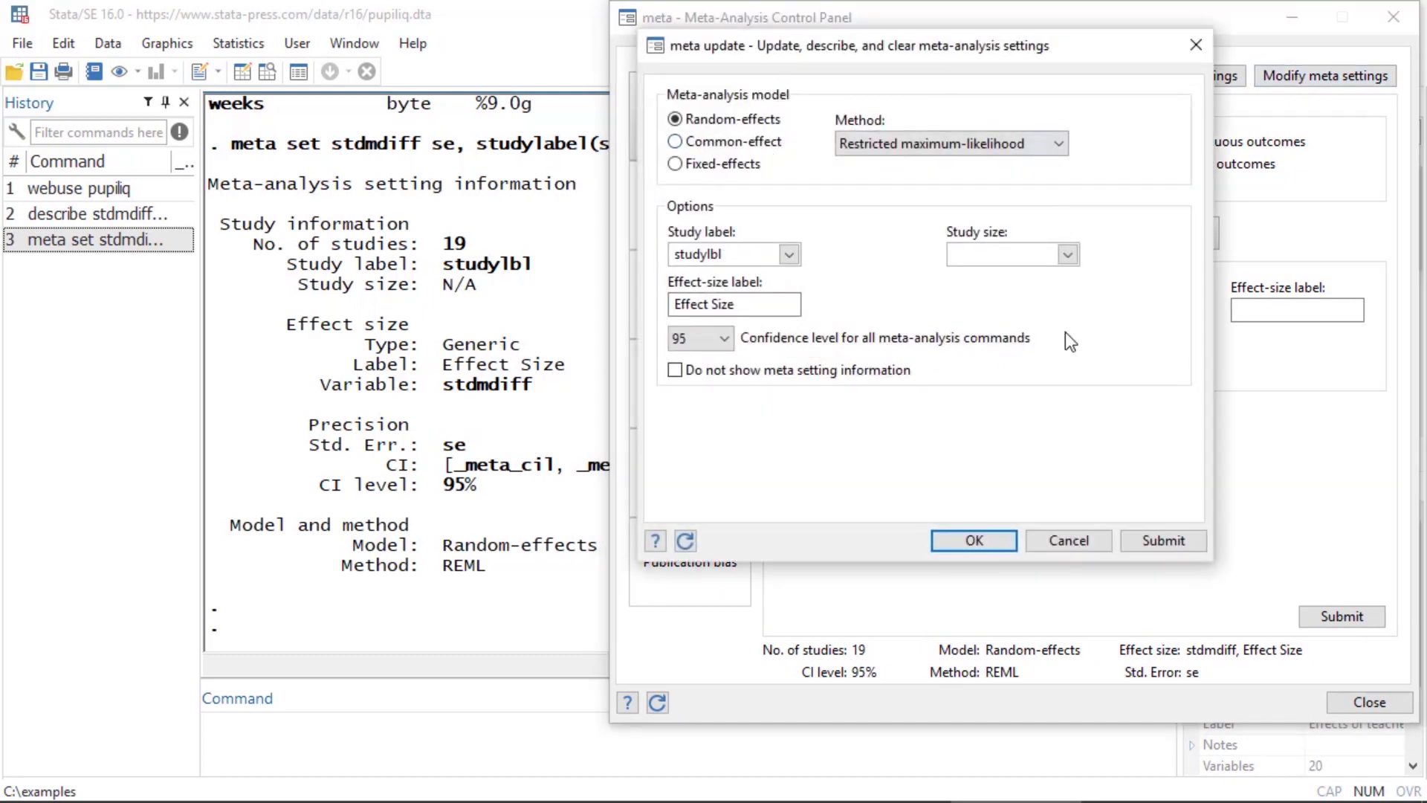
left_click(1069, 541)
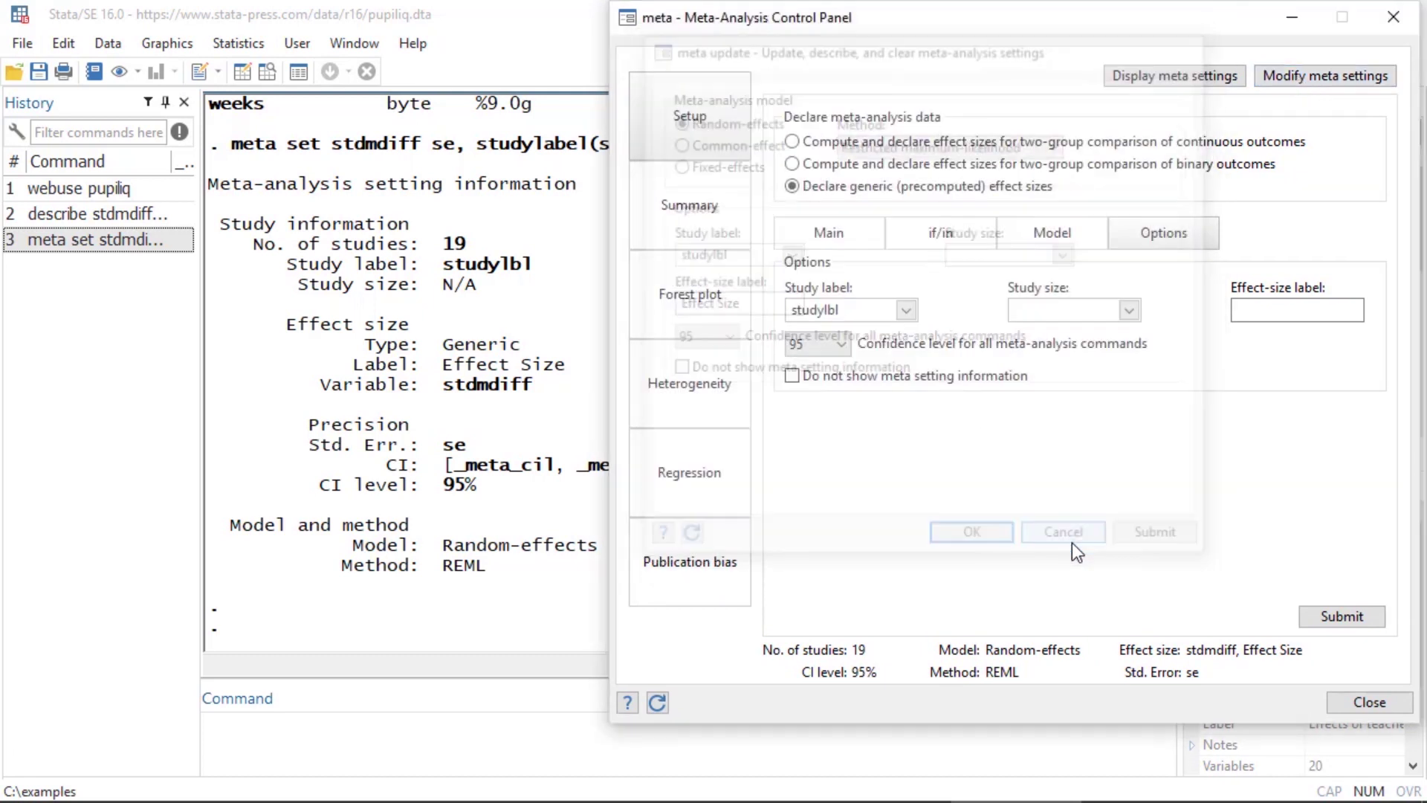
left_click(703, 216)
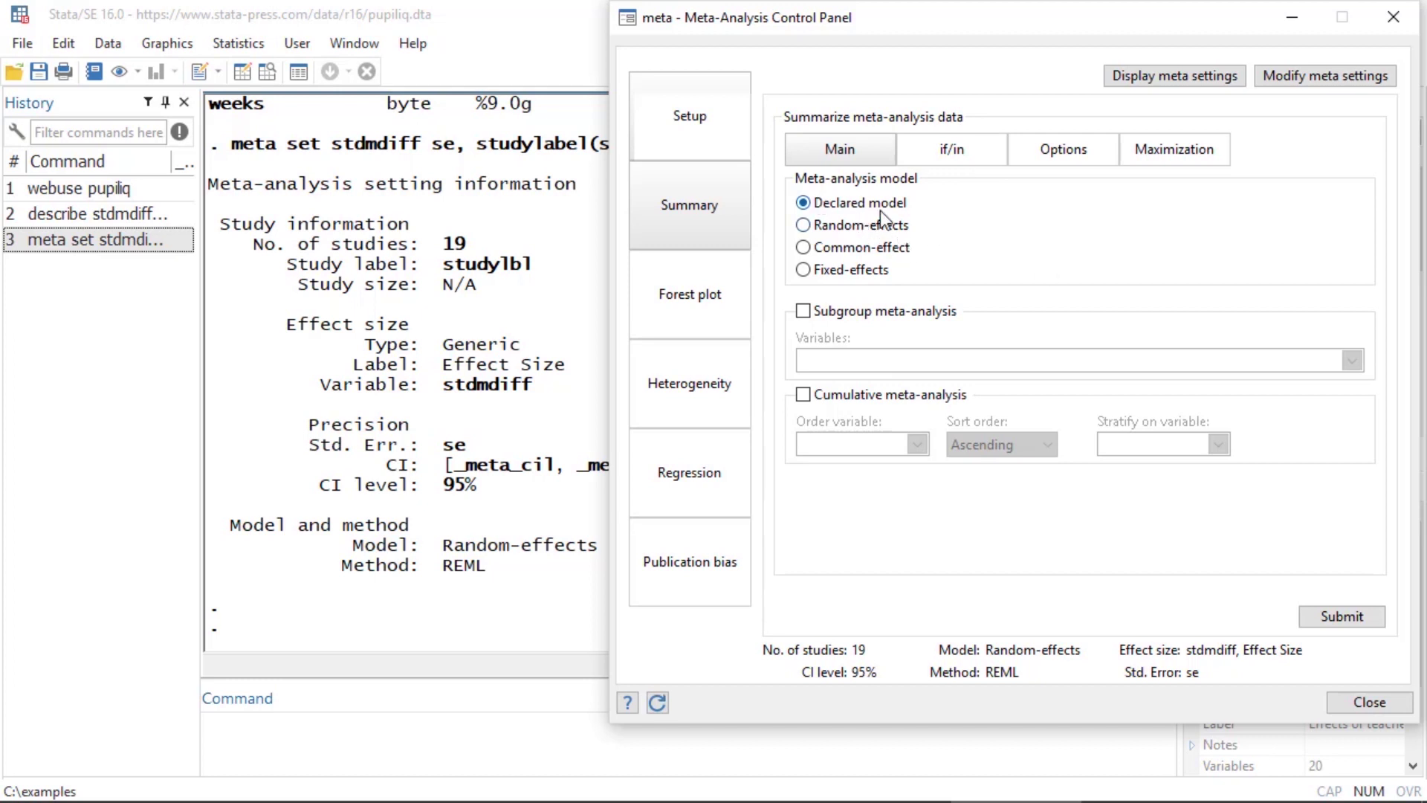
left_click(1342, 617)
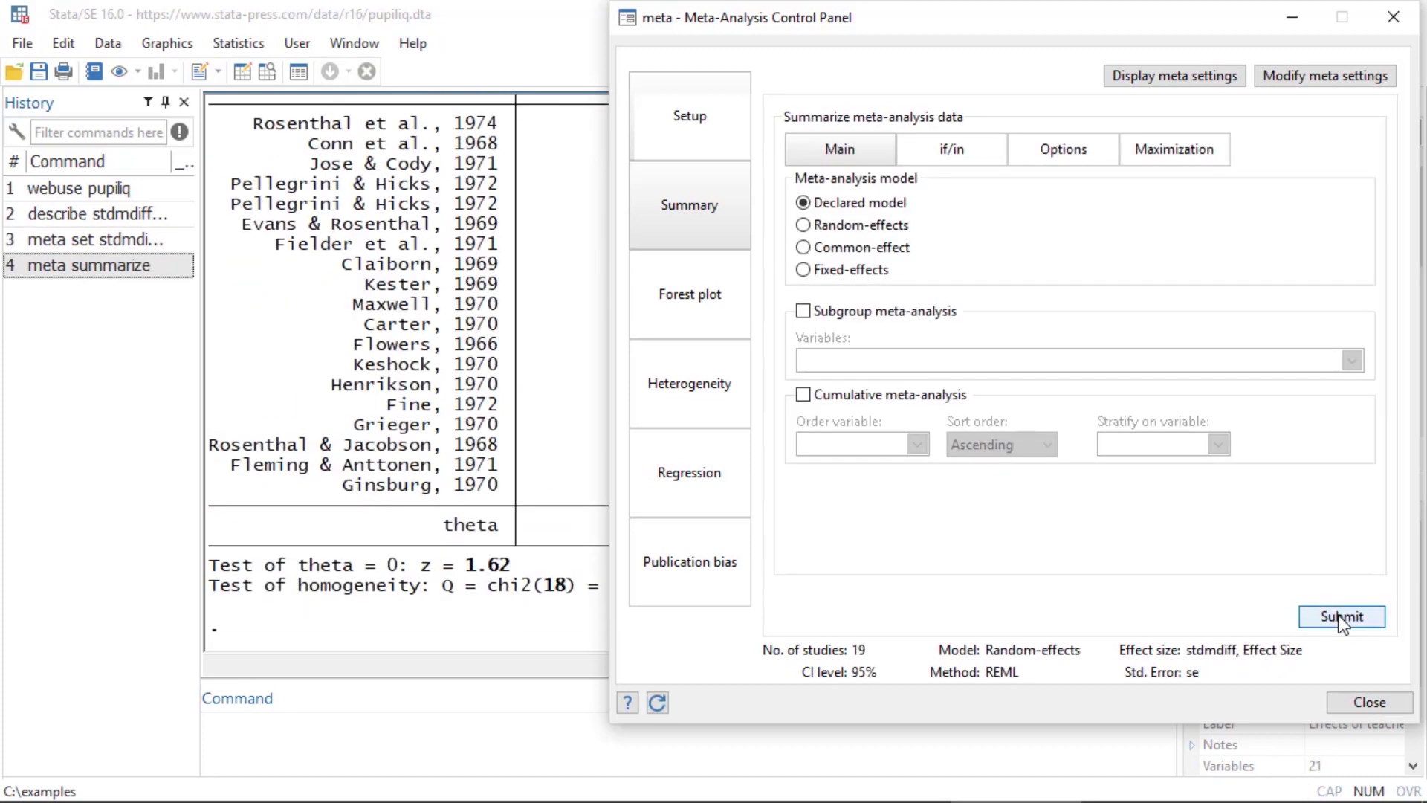
left_click_drag(773, 23, 968, 25)
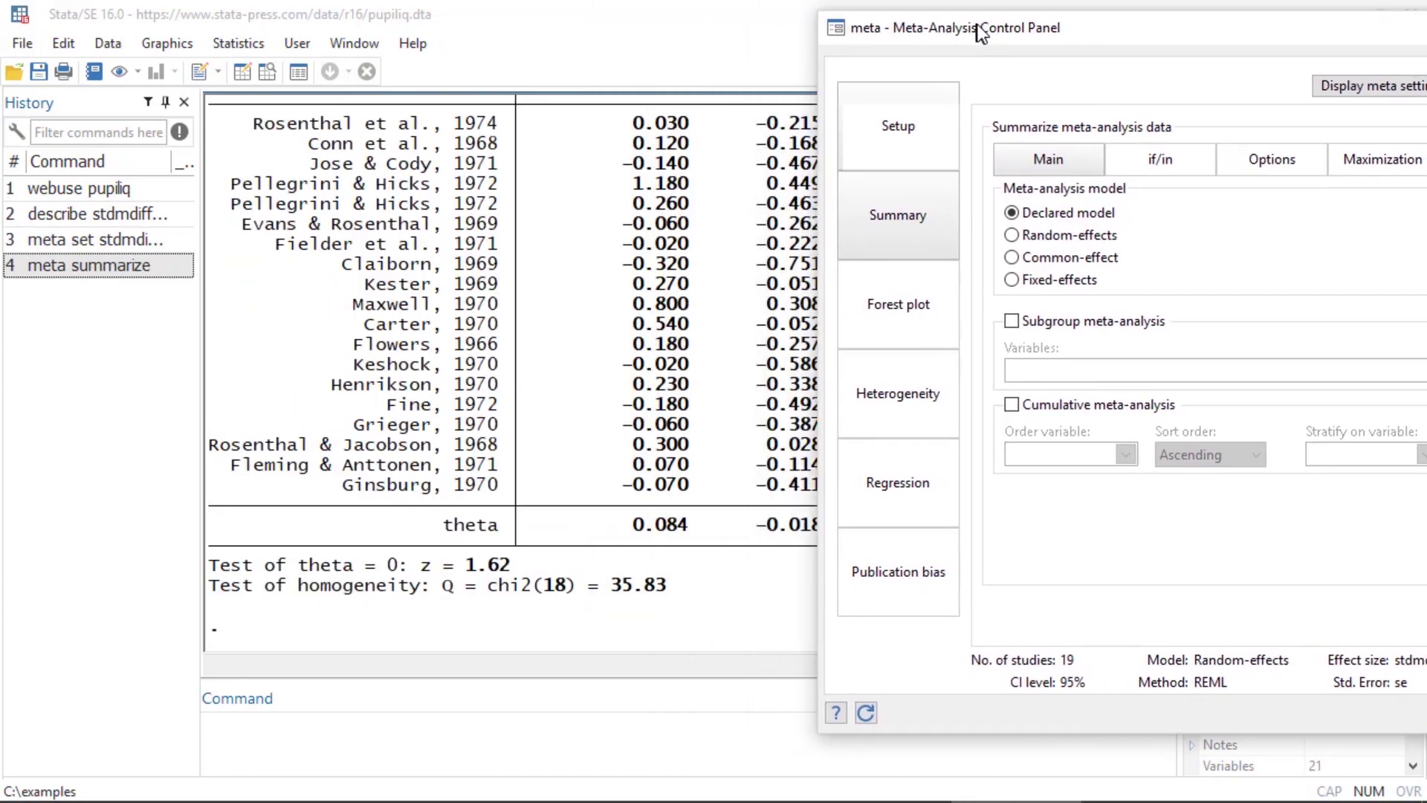
left_click(685, 290)
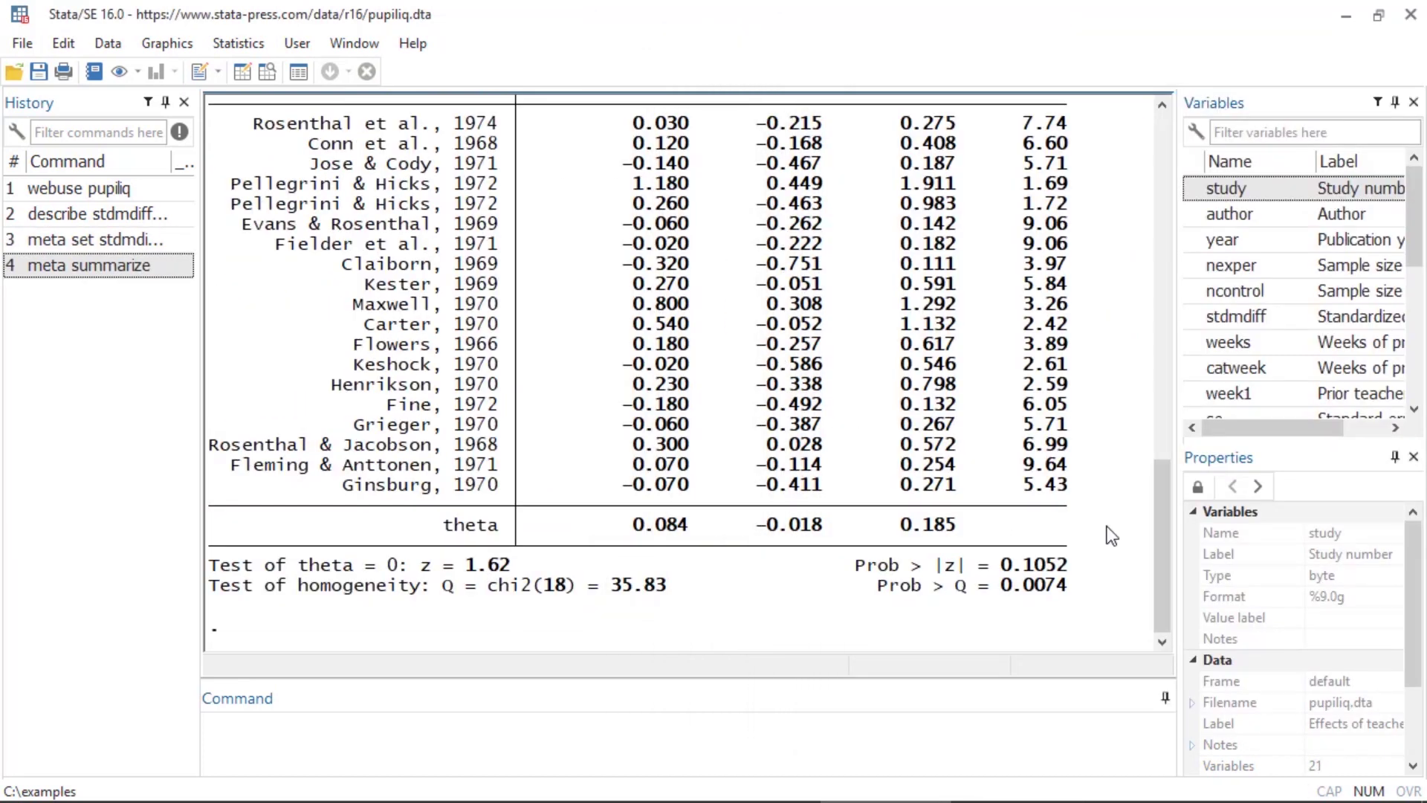
left_click_drag(1163, 534, 1152, 417)
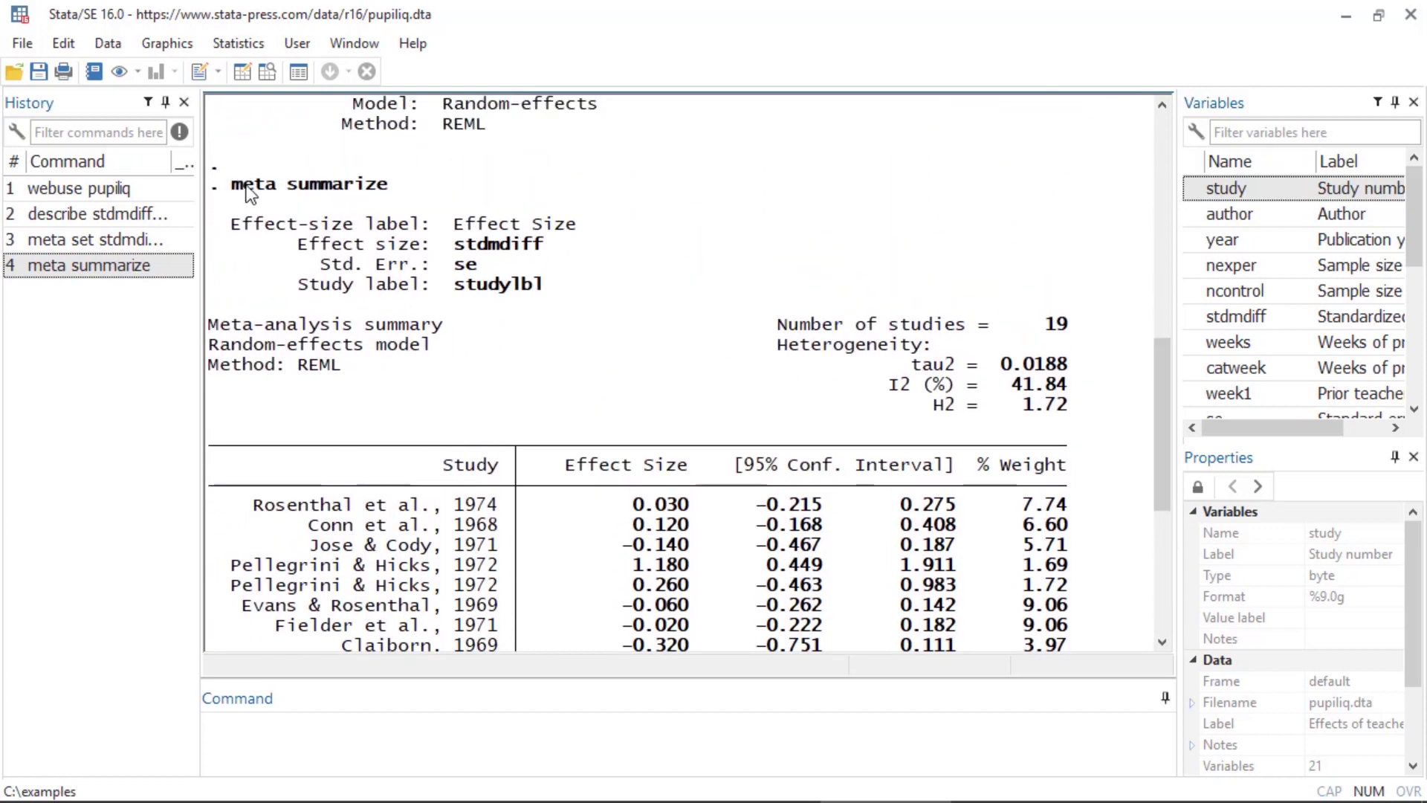
left_click_drag(237, 185, 382, 184)
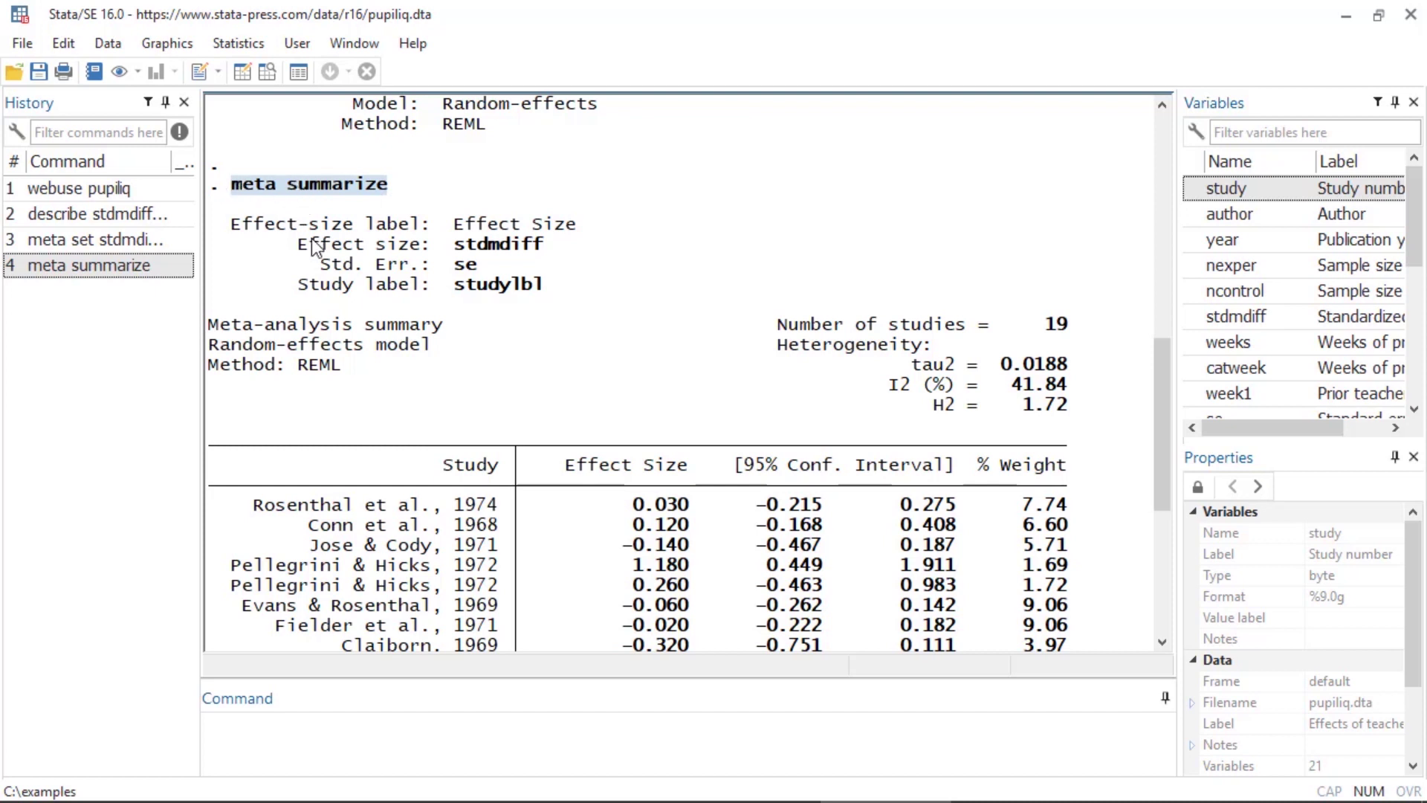
left_click_drag(1164, 366, 1161, 389)
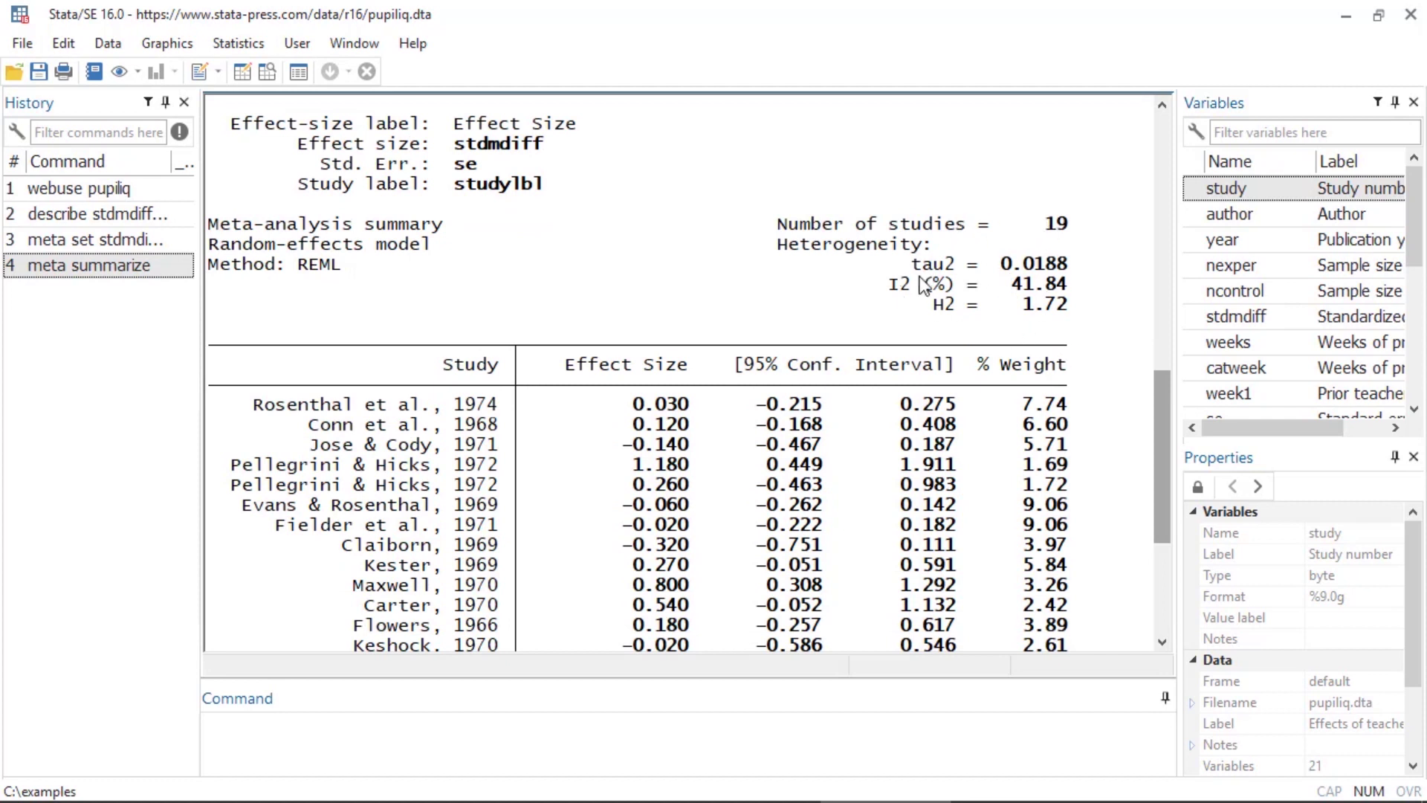
left_click_drag(1162, 382, 1163, 457)
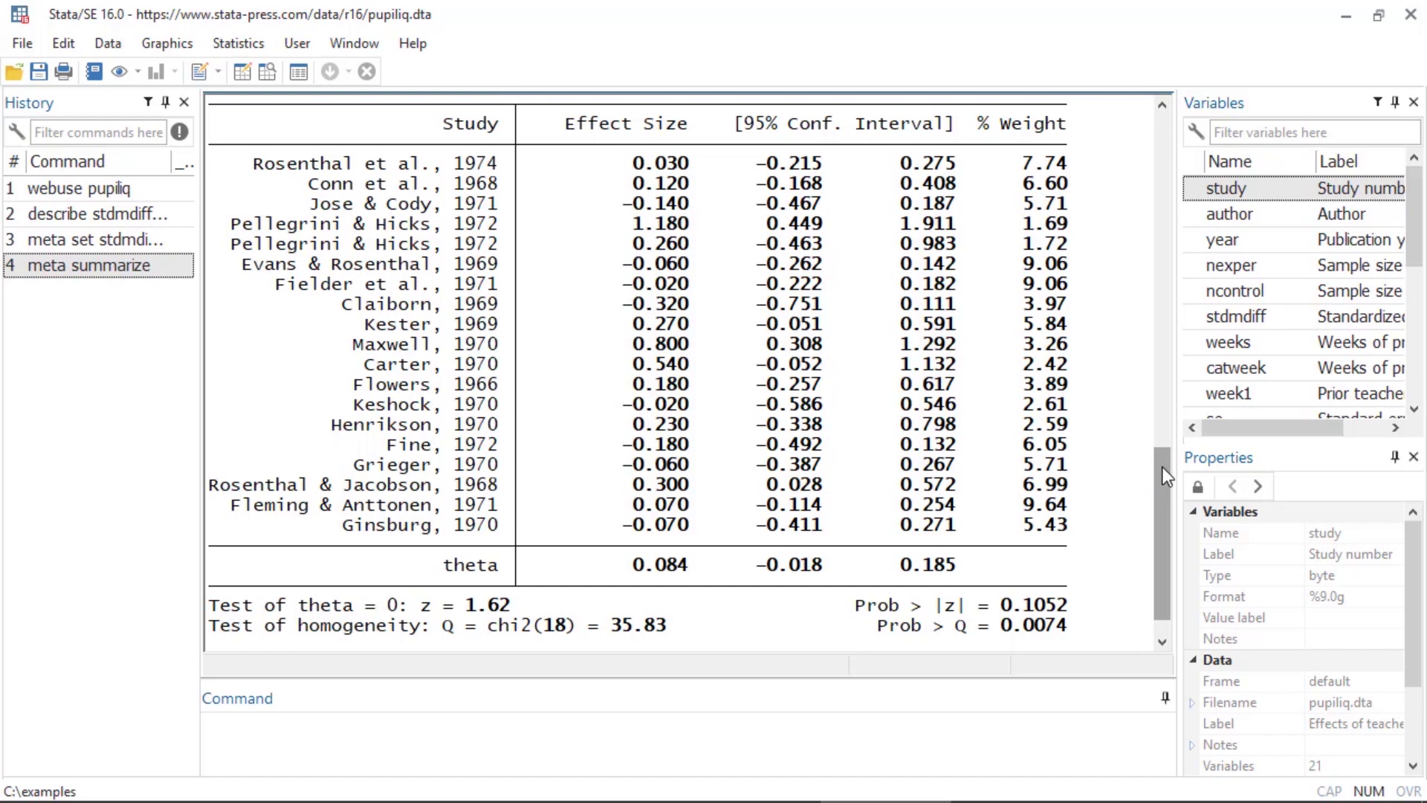
scroll(1163, 471, "down", 1)
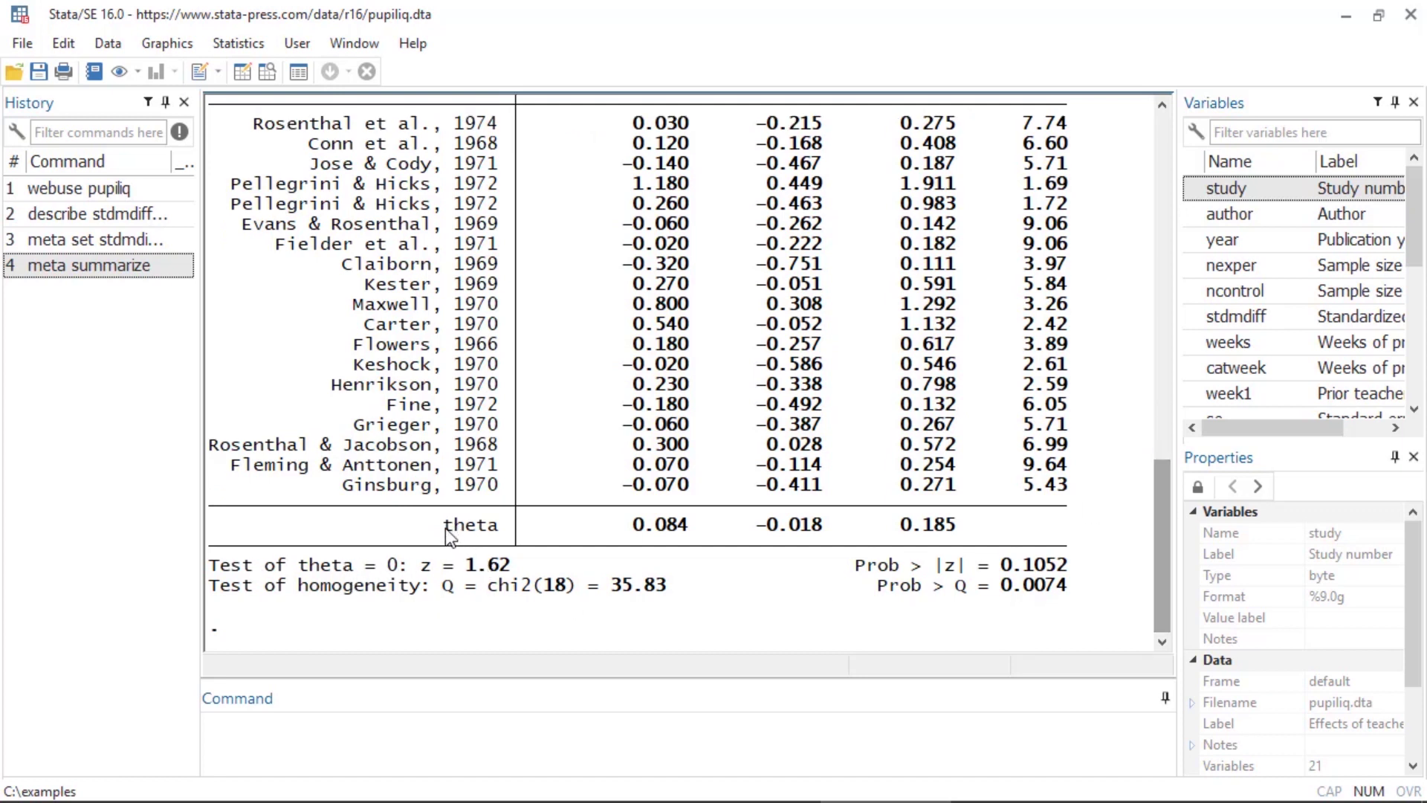
left_click_drag(444, 528, 697, 528)
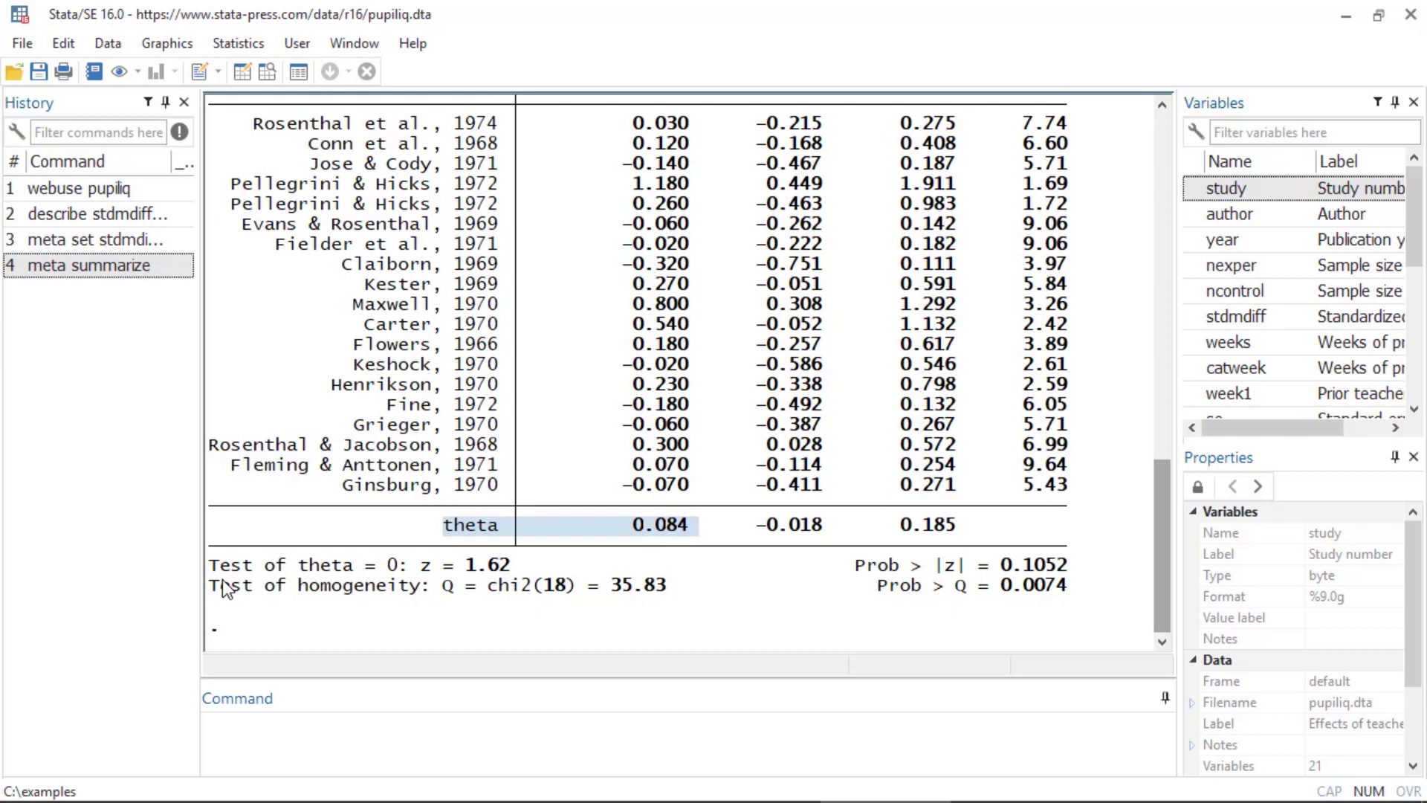
left_click_drag(212, 583, 646, 599)
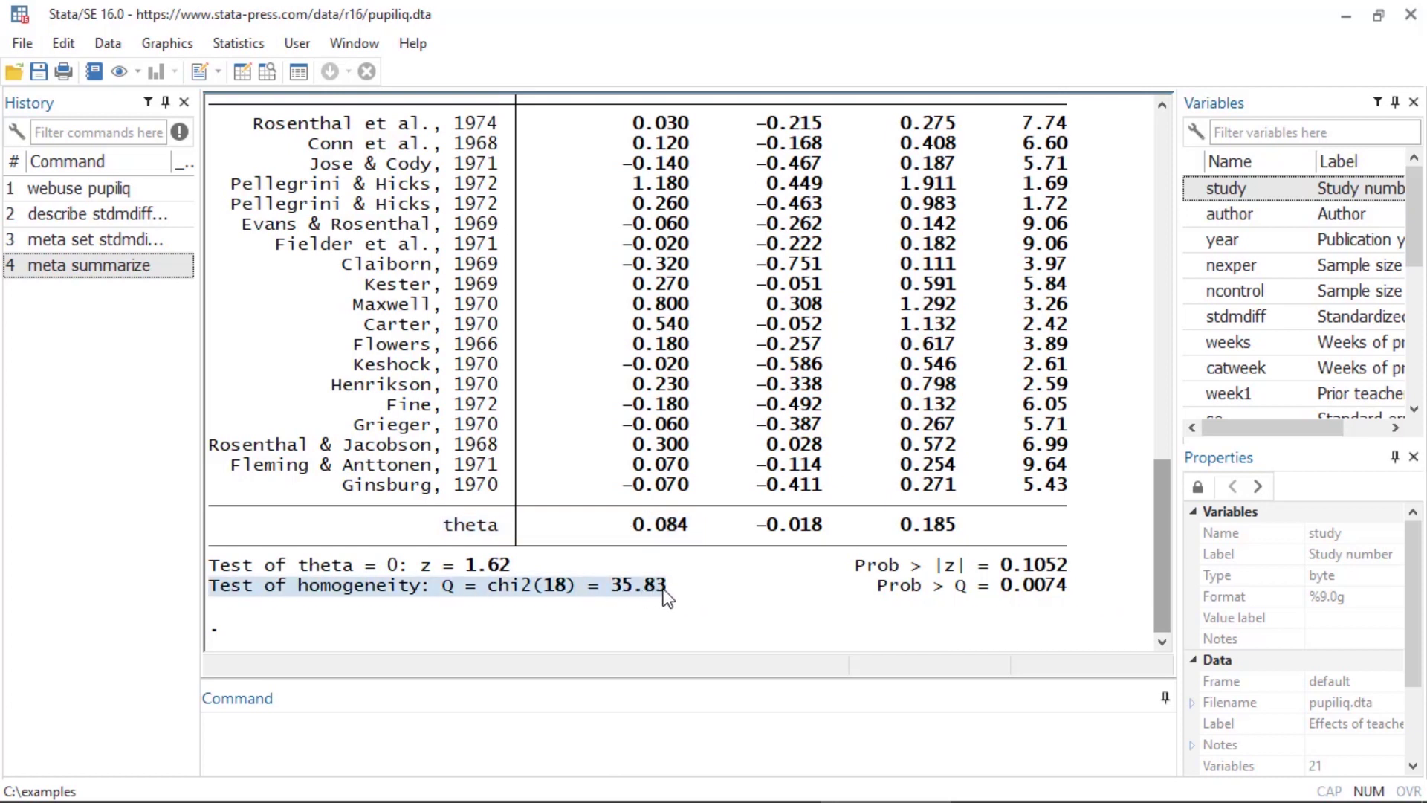
left_click(667, 594)
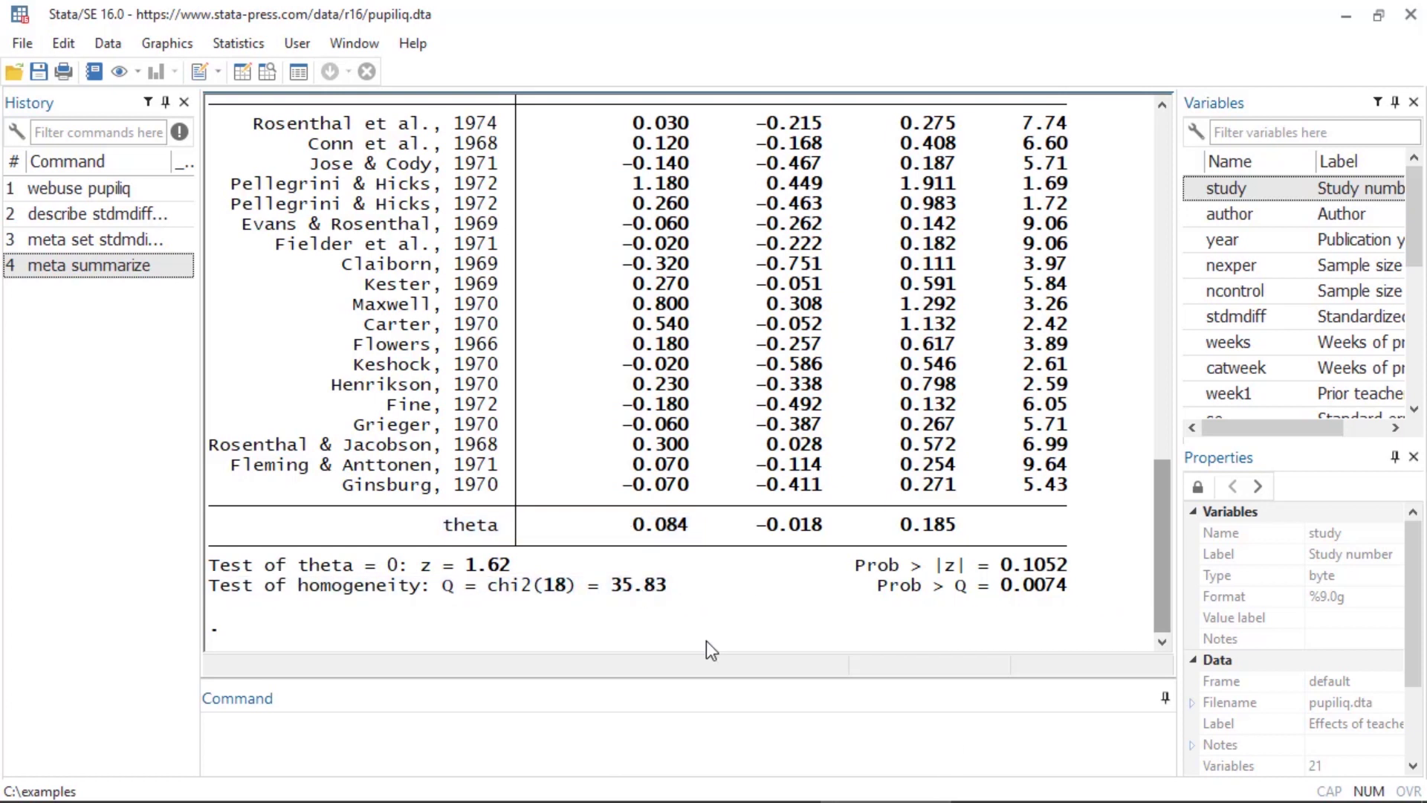
Step: Draw a forest plot of all 19 studies, overall effect 0.08 [−0.02, 0.18]
left_click(223, 43)
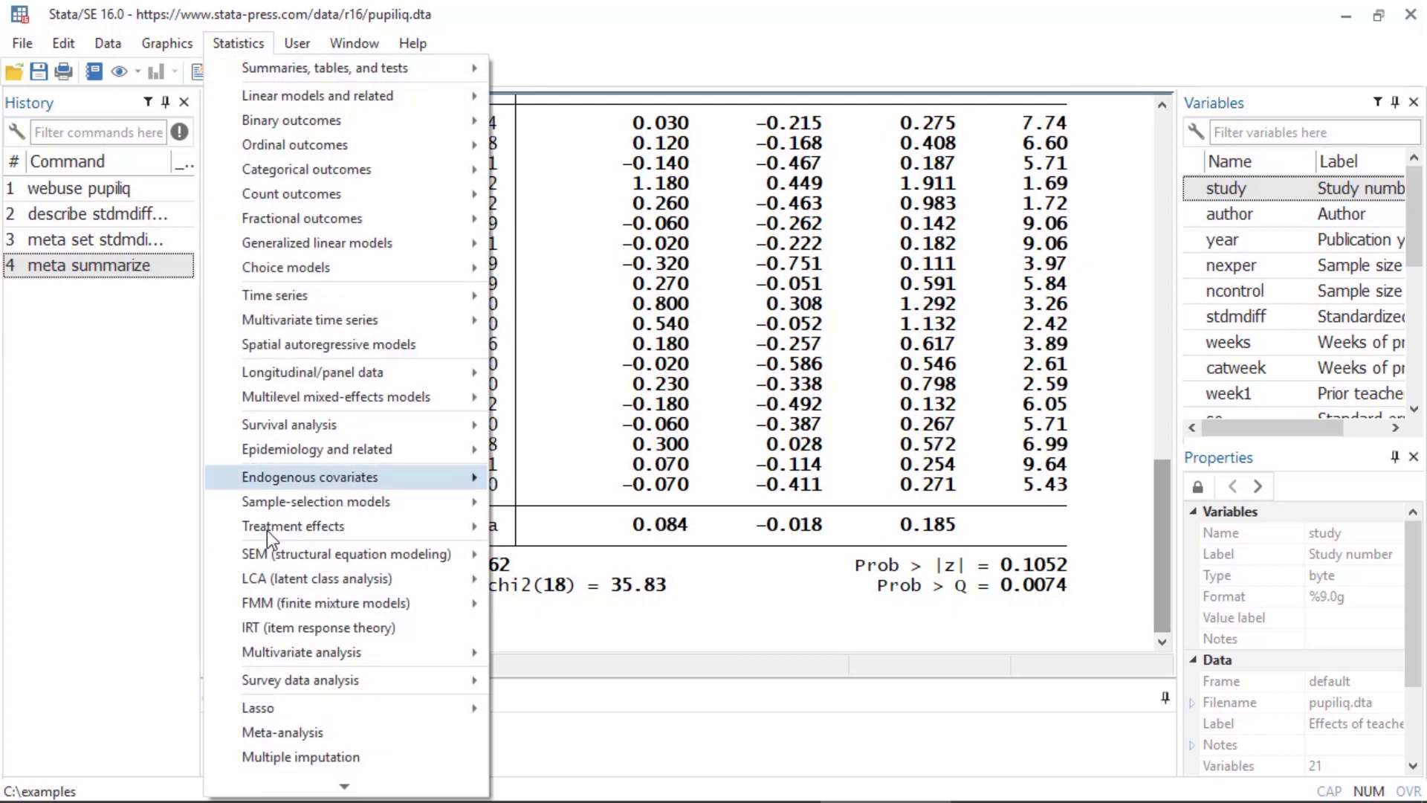
left_click(292, 732)
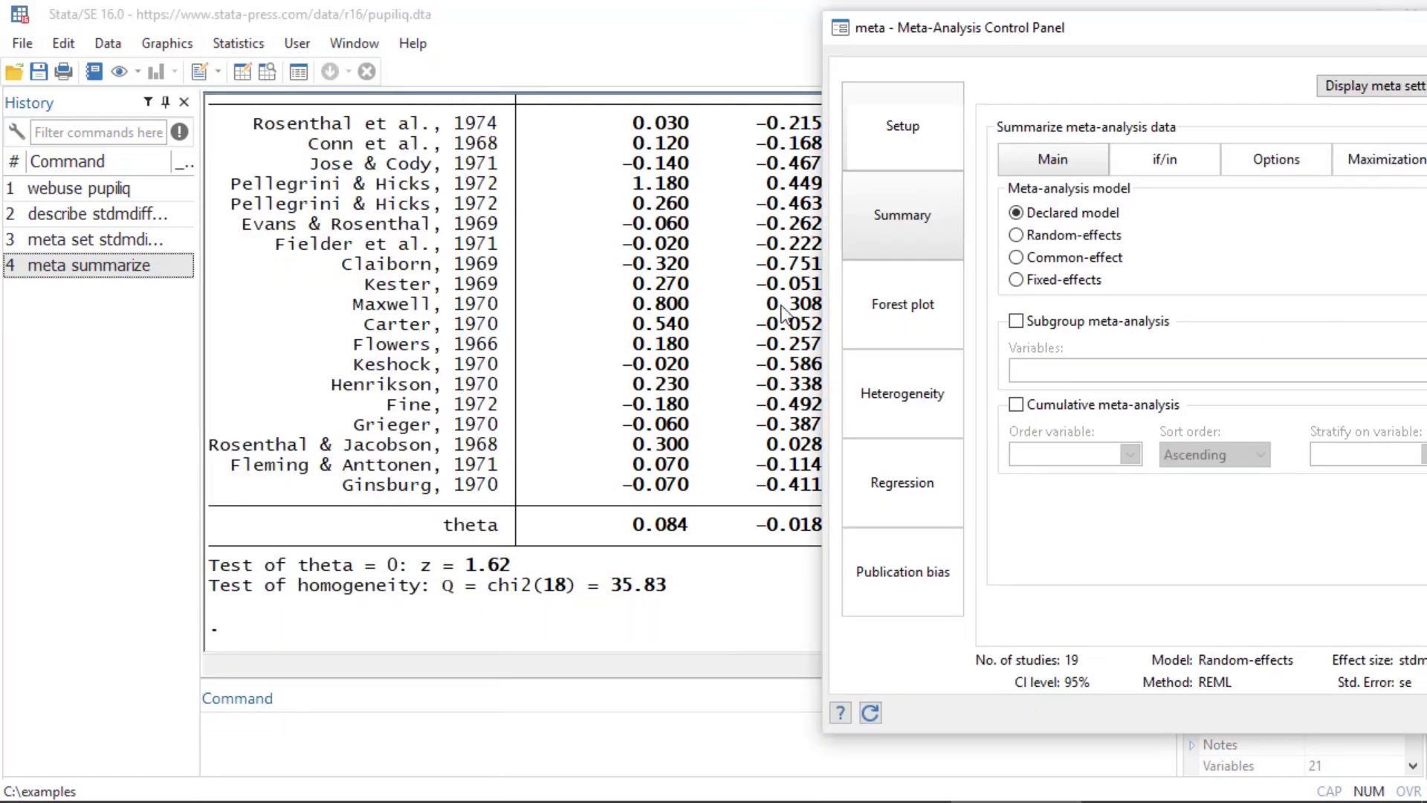
left_click(917, 327)
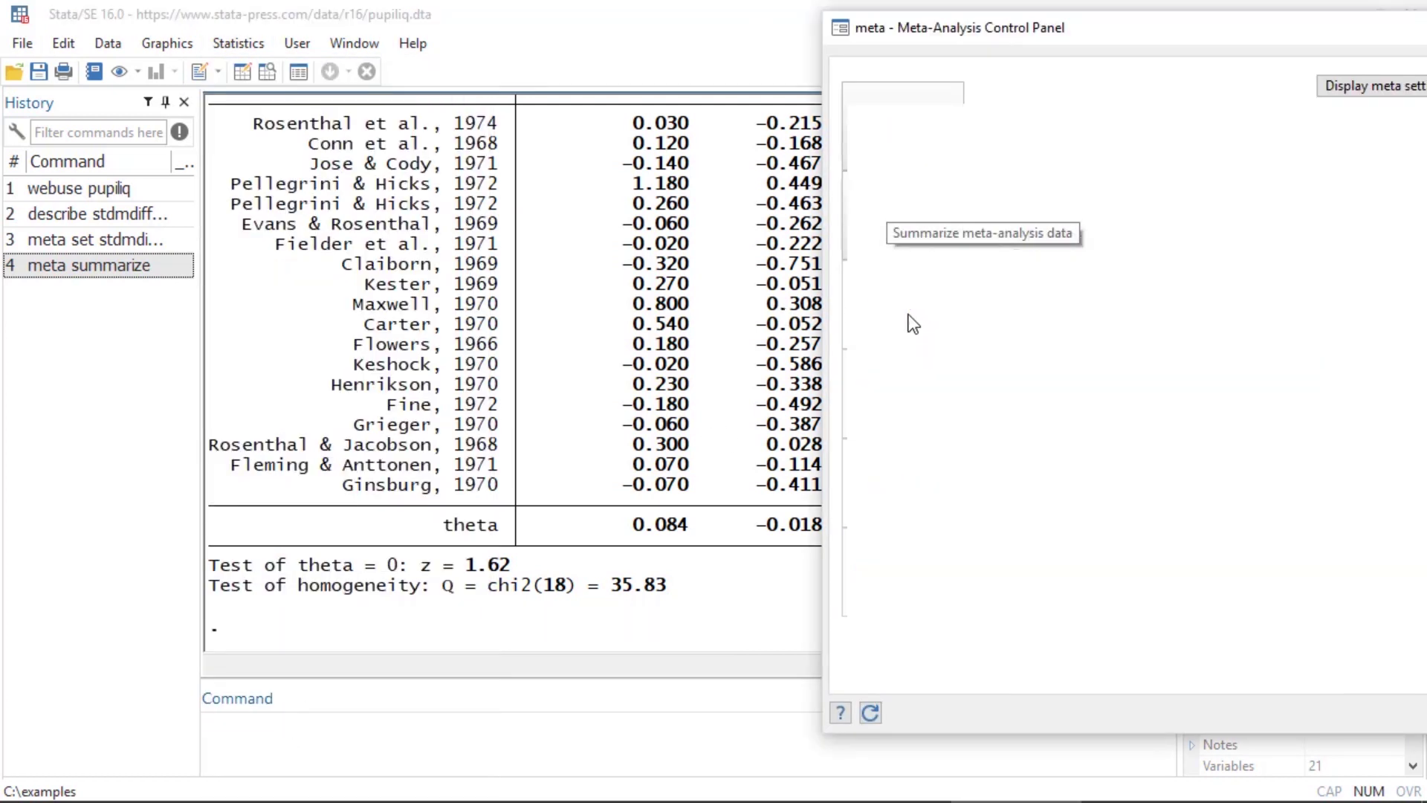
left_click_drag(1004, 27, 783, 28)
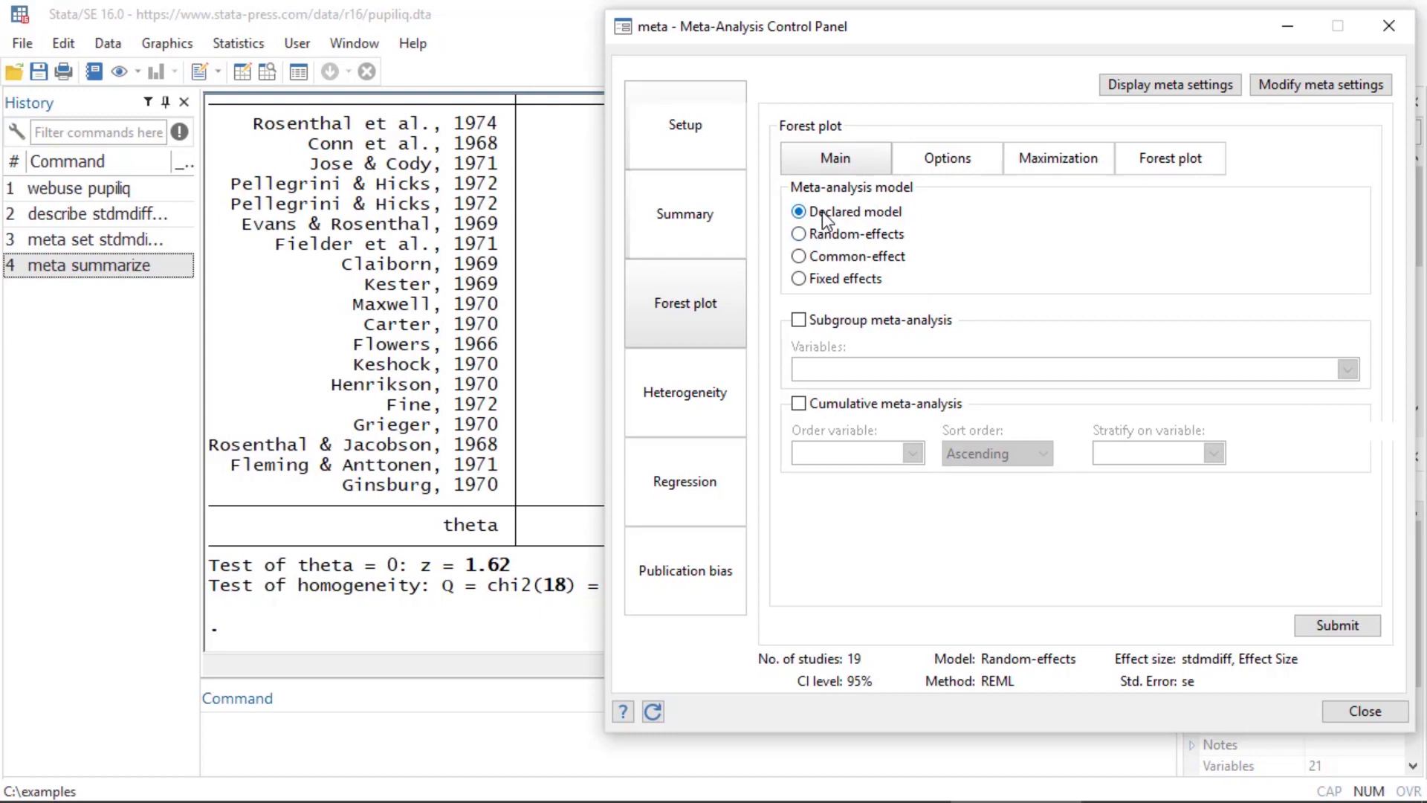
left_click(1349, 629)
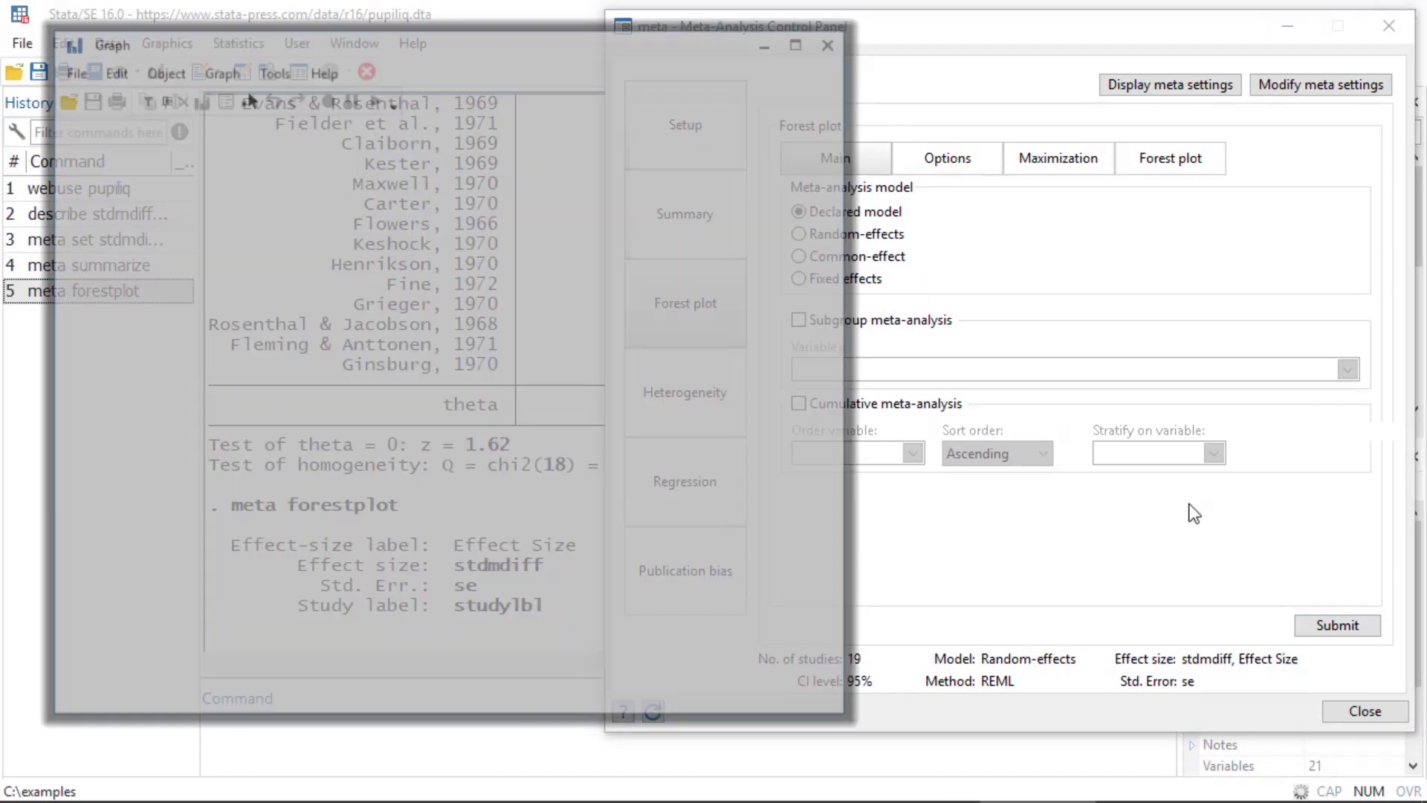
mouse_move(545, 40)
left_mouse_down()
mouse_move(646, 52)
mouse_move(1015, 42)
mouse_move(950, 43)
left_mouse_up()
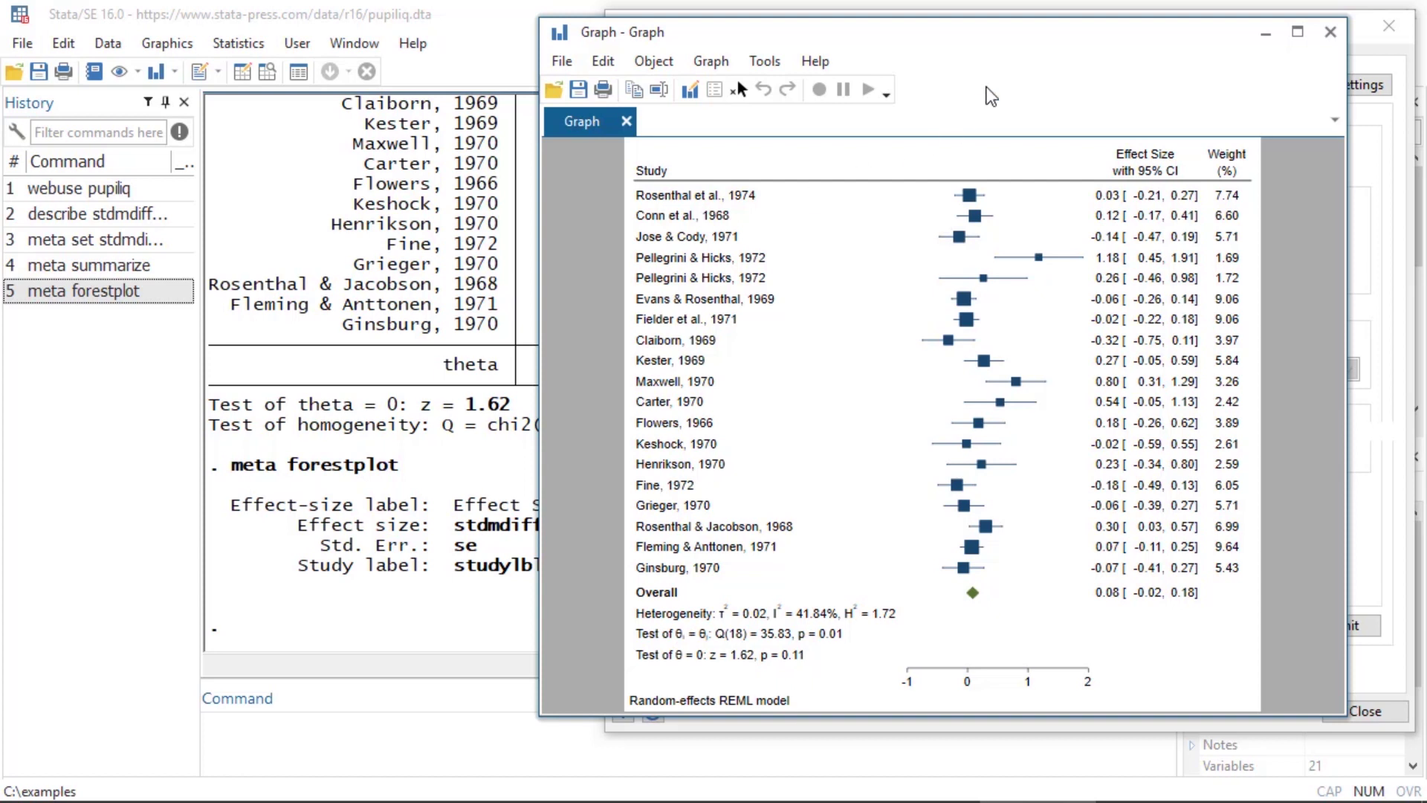
left_click_drag(1006, 43, 485, 46)
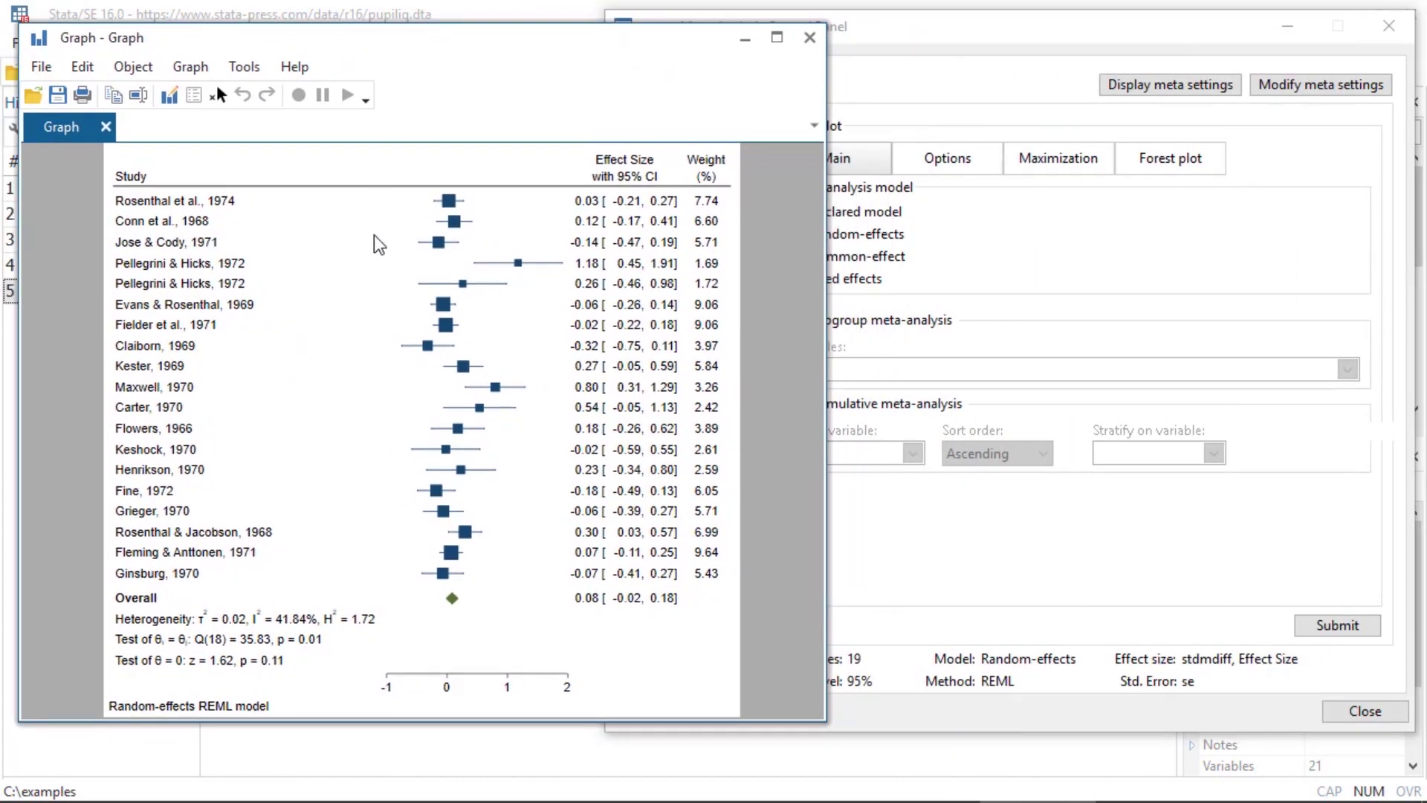
mouse_move(543, 37)
left_mouse_down()
mouse_move(525, 30)
mouse_move(543, 27)
left_mouse_up()
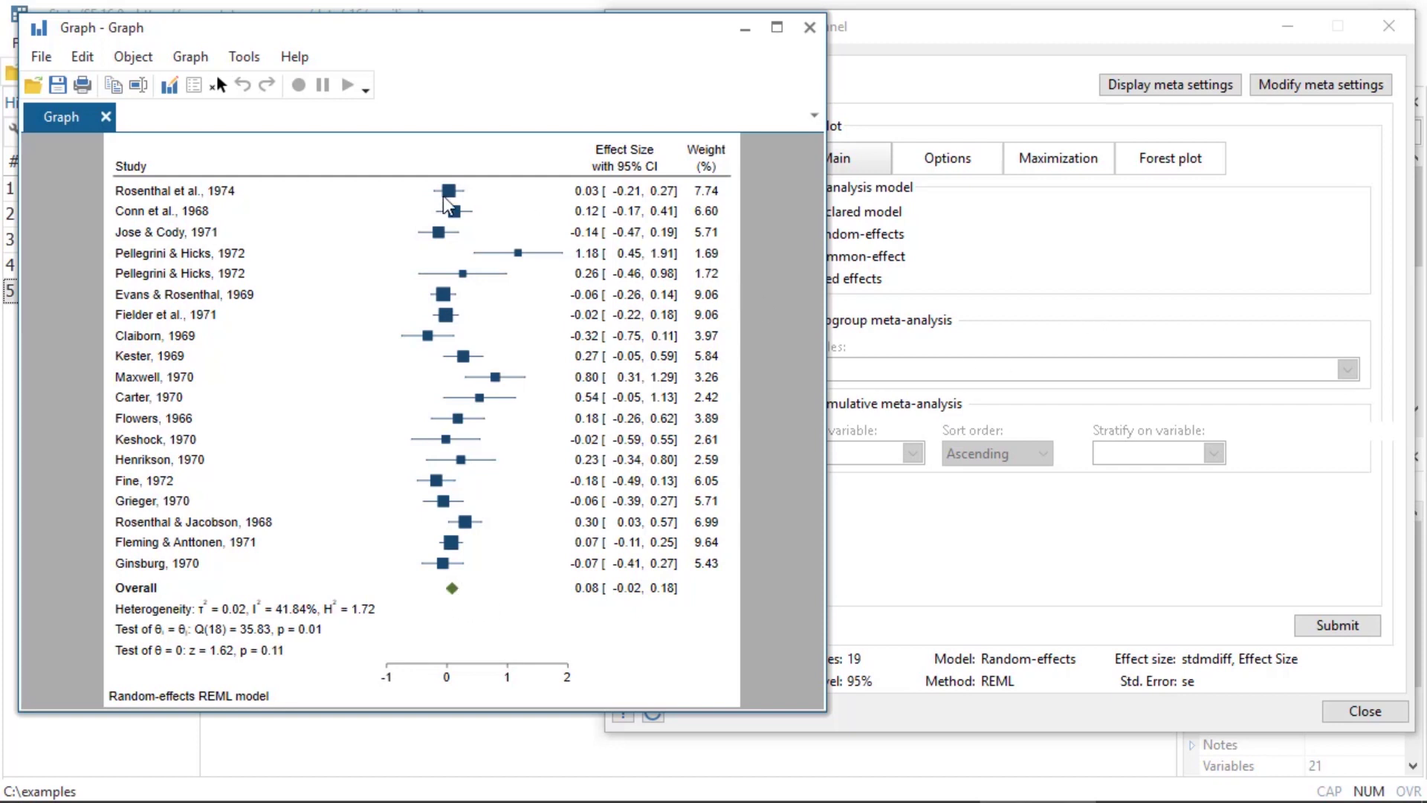
Step: Redraw the forest plot as a subgroup meta-analysis by week1 (≤1 week vs >1 week)
left_click(1041, 239)
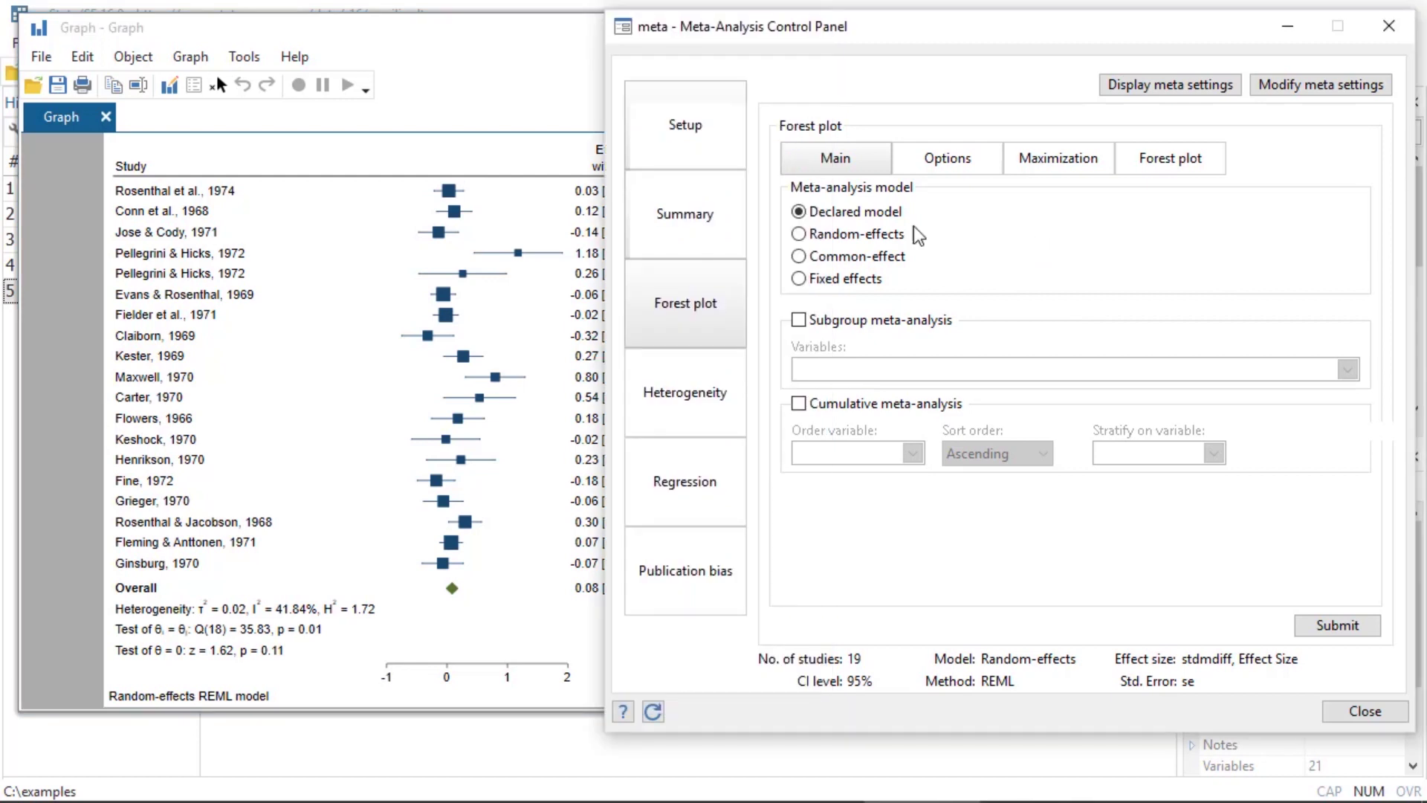
left_click(799, 322)
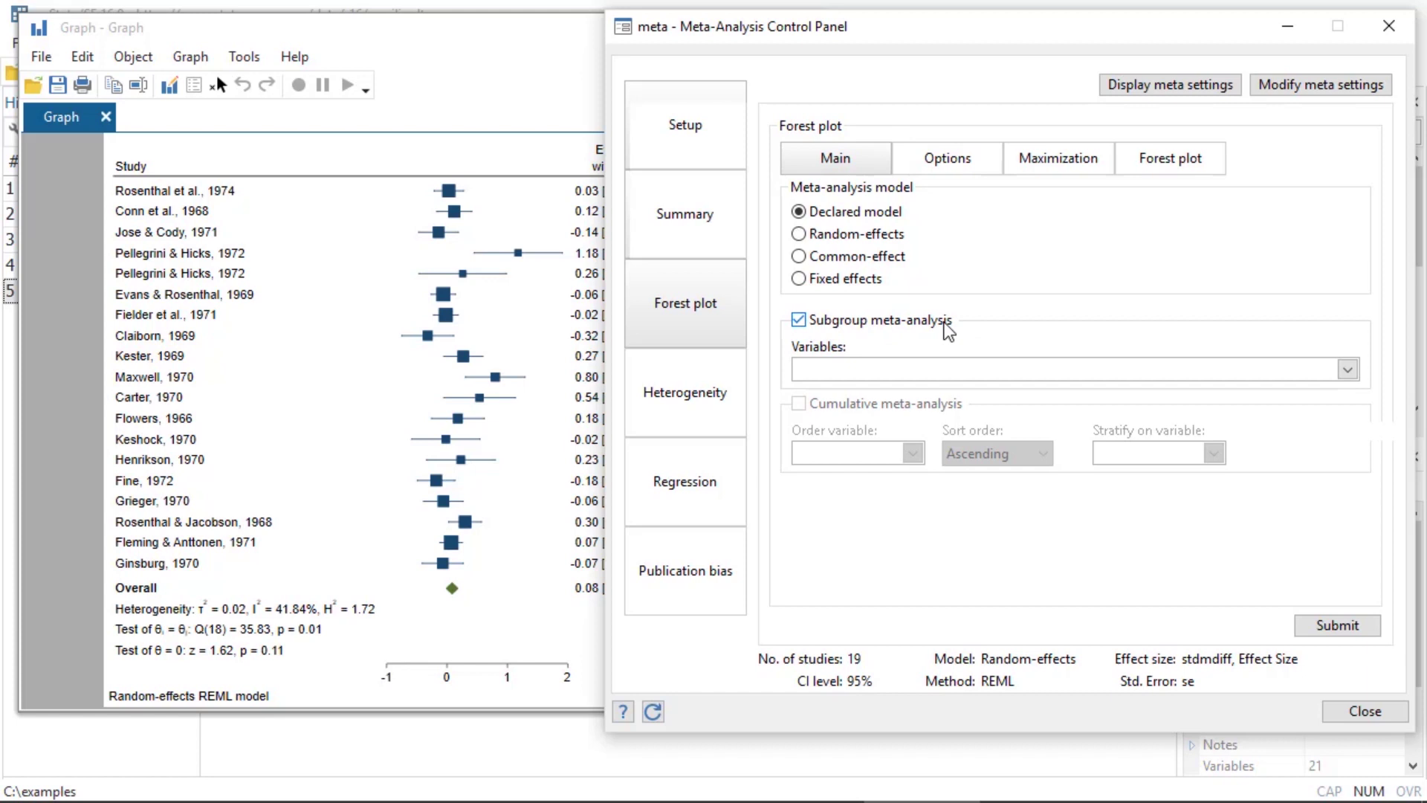
left_click(1349, 371)
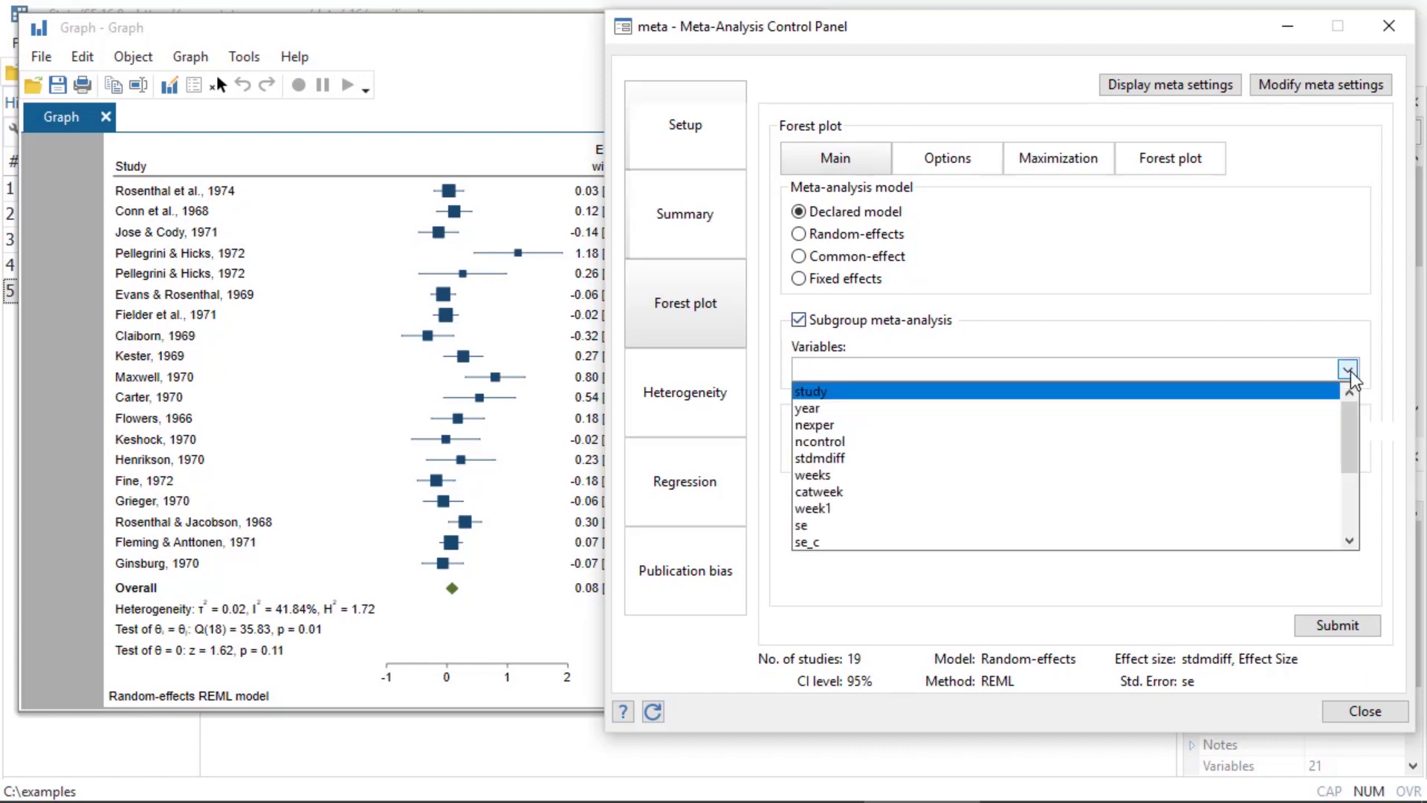
left_click(1087, 509)
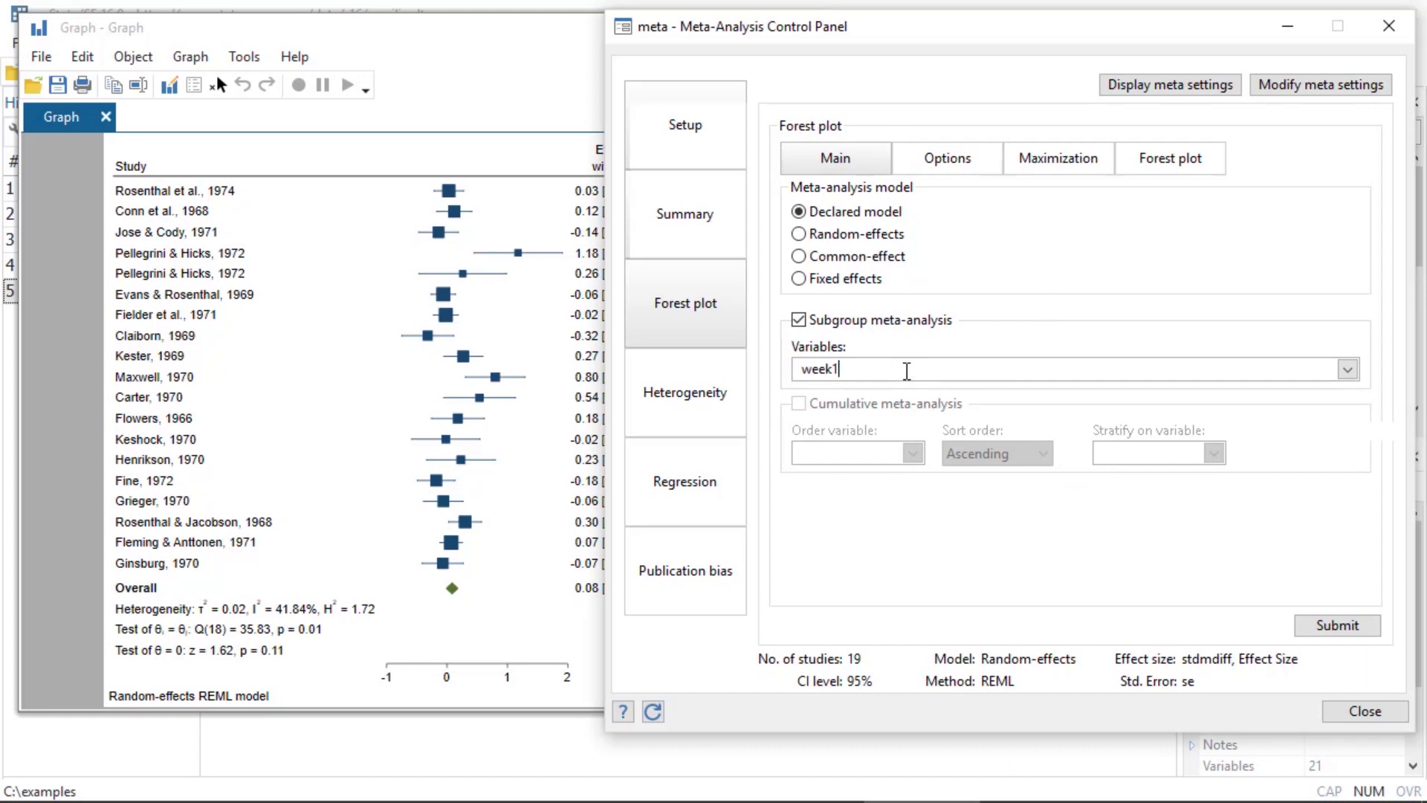
left_click(1345, 627)
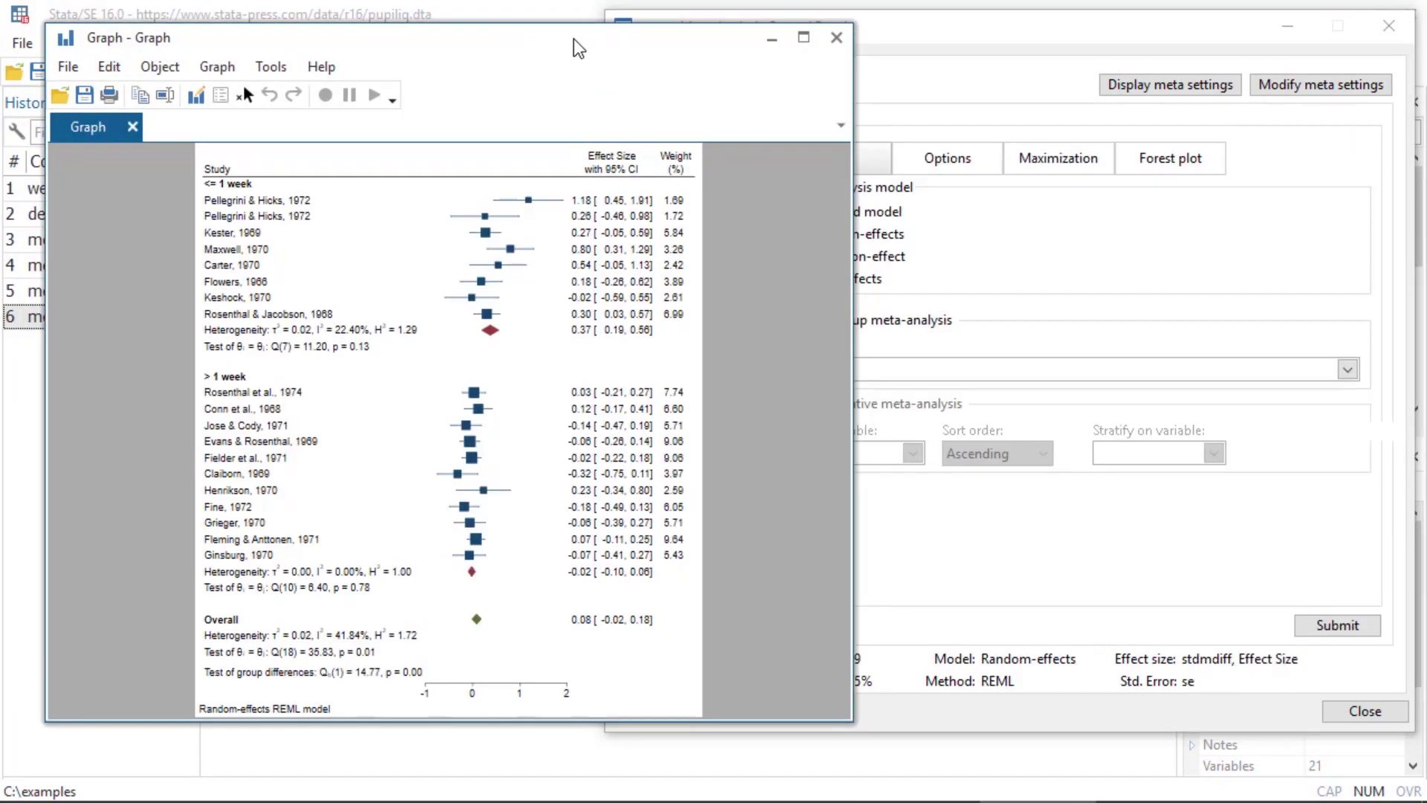
left_click_drag(574, 39, 1138, 37)
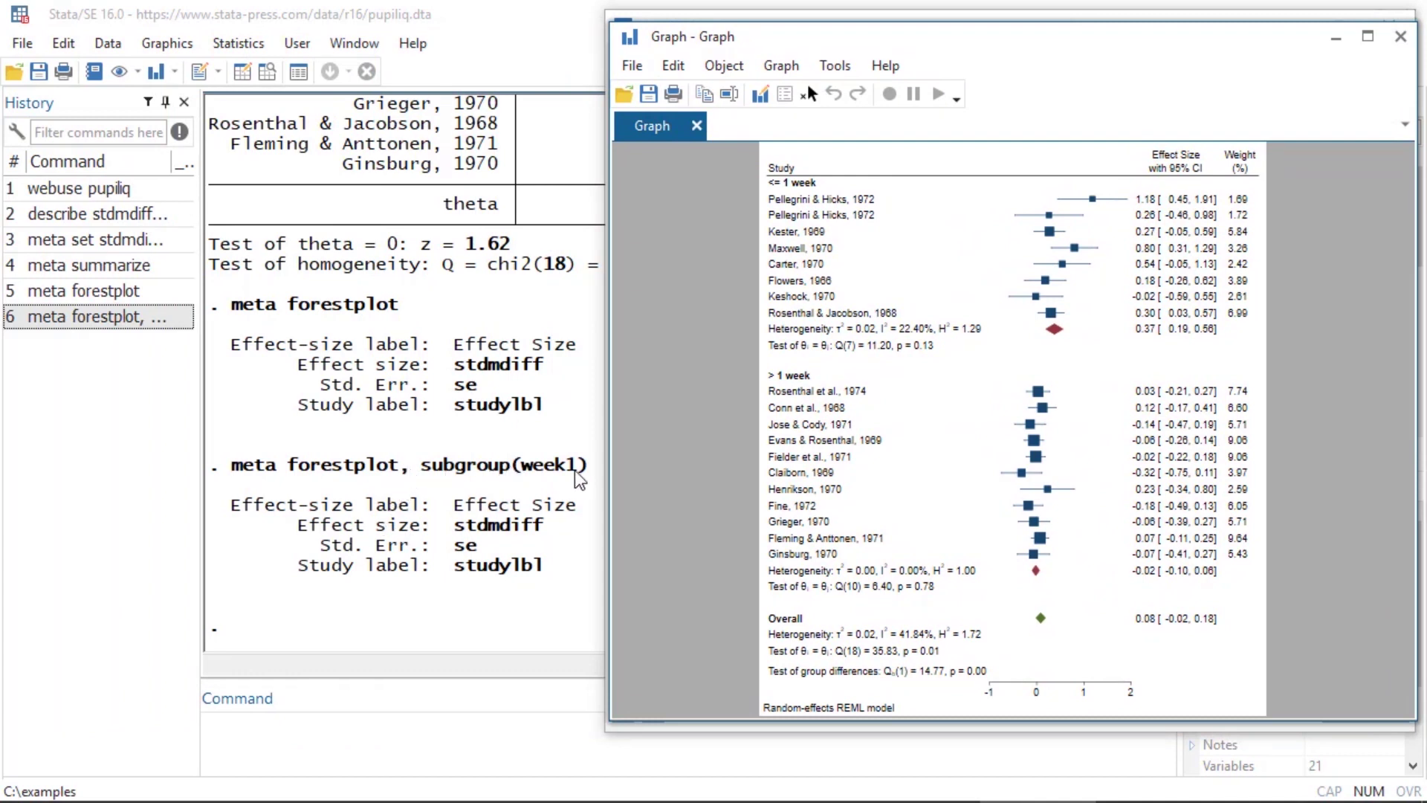
left_click_drag(1039, 42, 758, 71)
left_click_drag(657, 75, 340, 36)
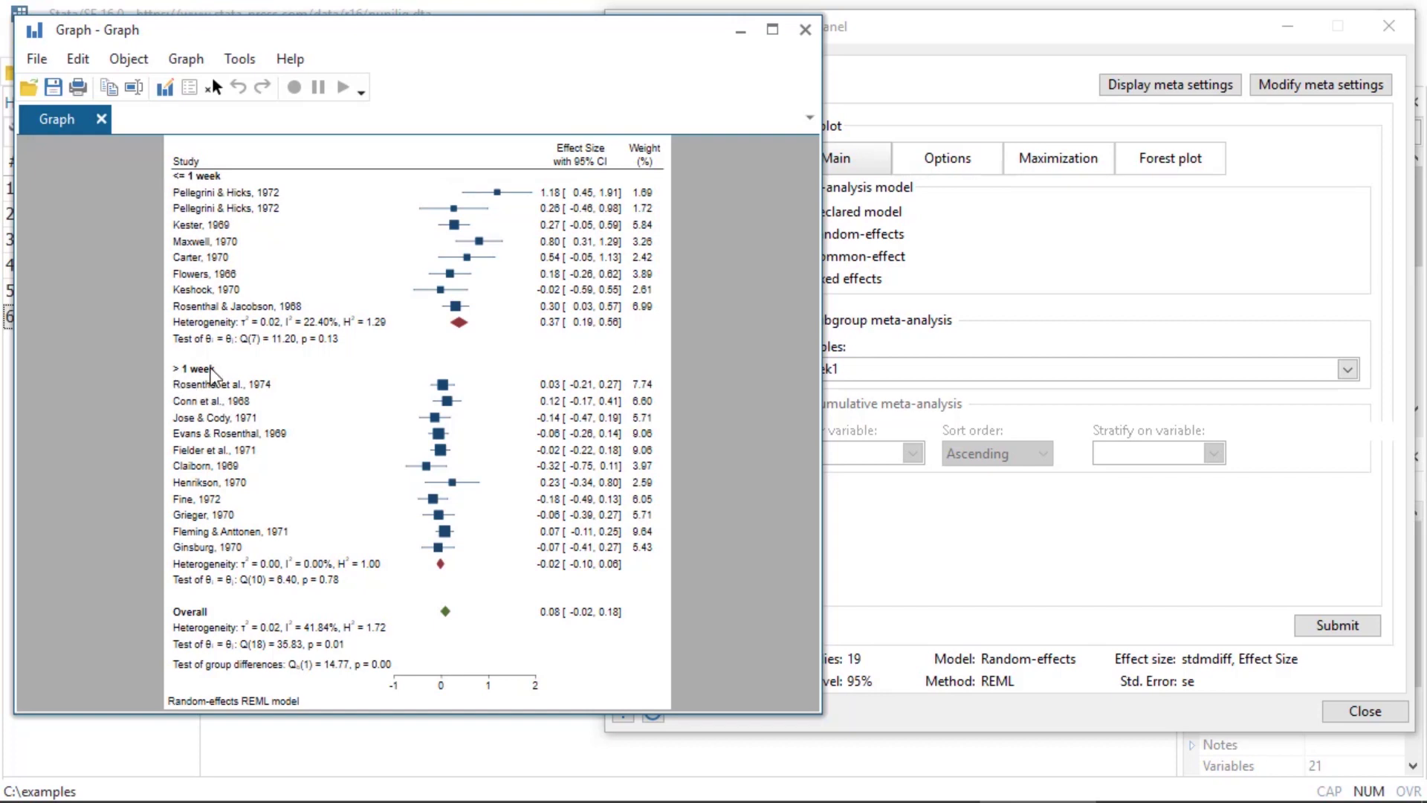
Step: Replace subgroups with a cumulative forest plot ordered by weeks, then close the graph
left_click(805, 30)
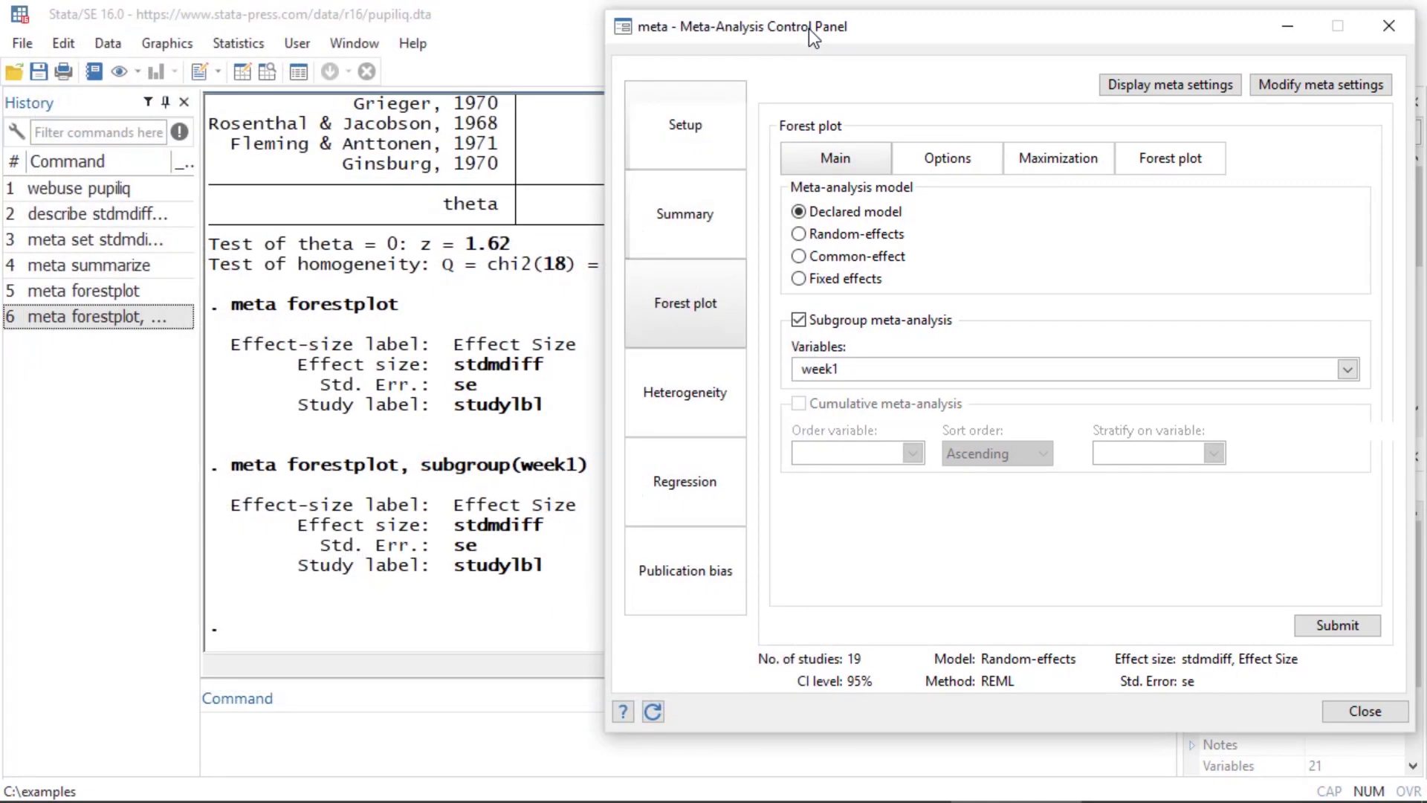
left_click(799, 320)
left_click(798, 403)
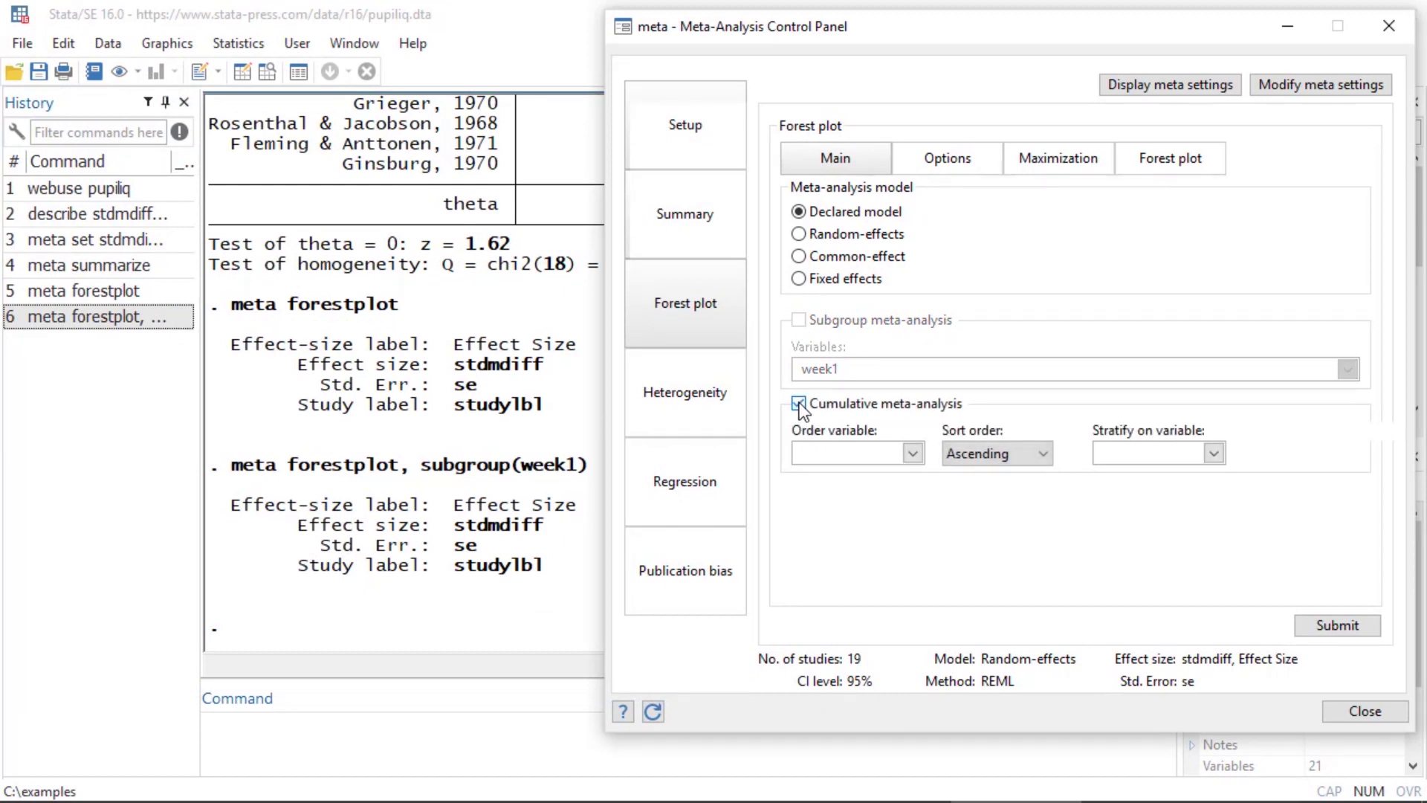
left_click(912, 454)
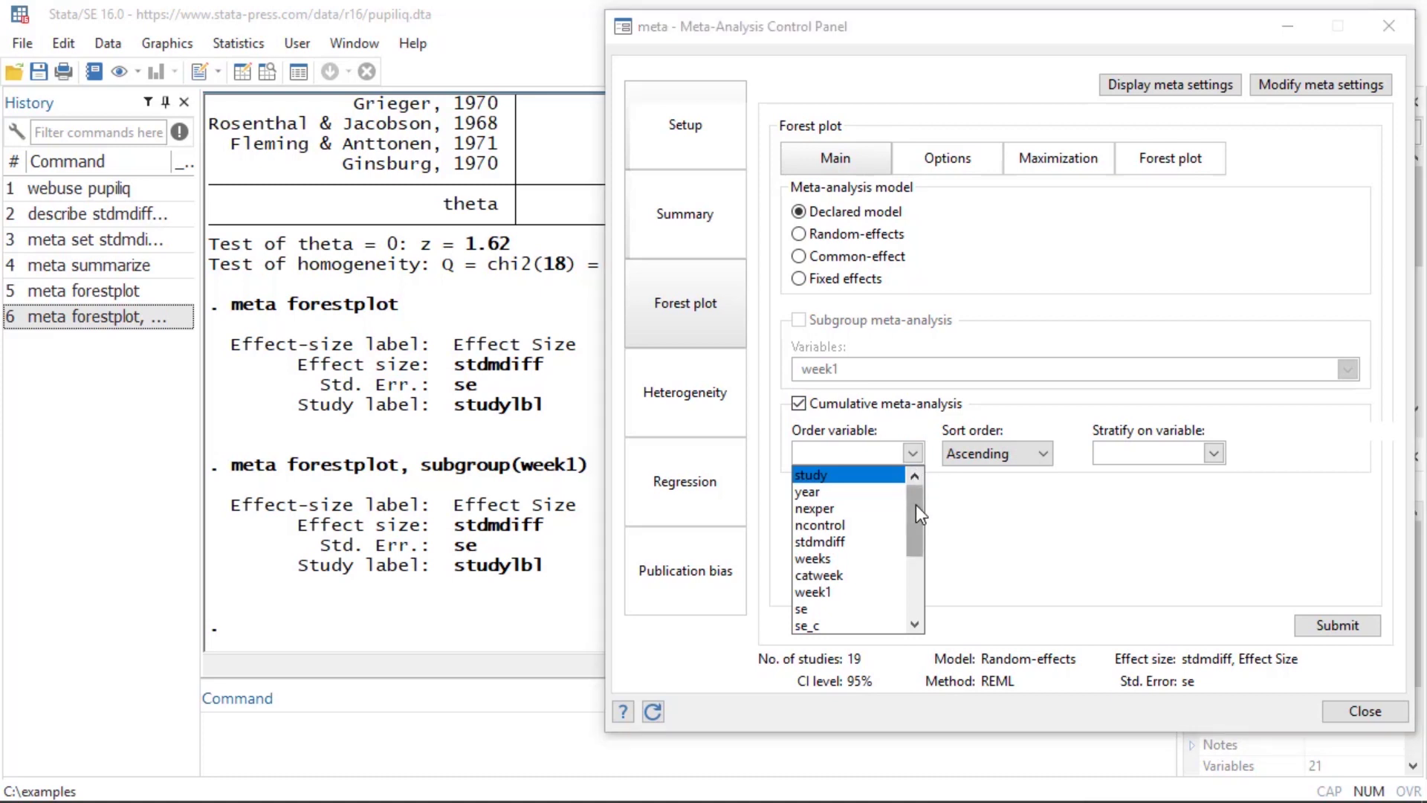
left_click(854, 558)
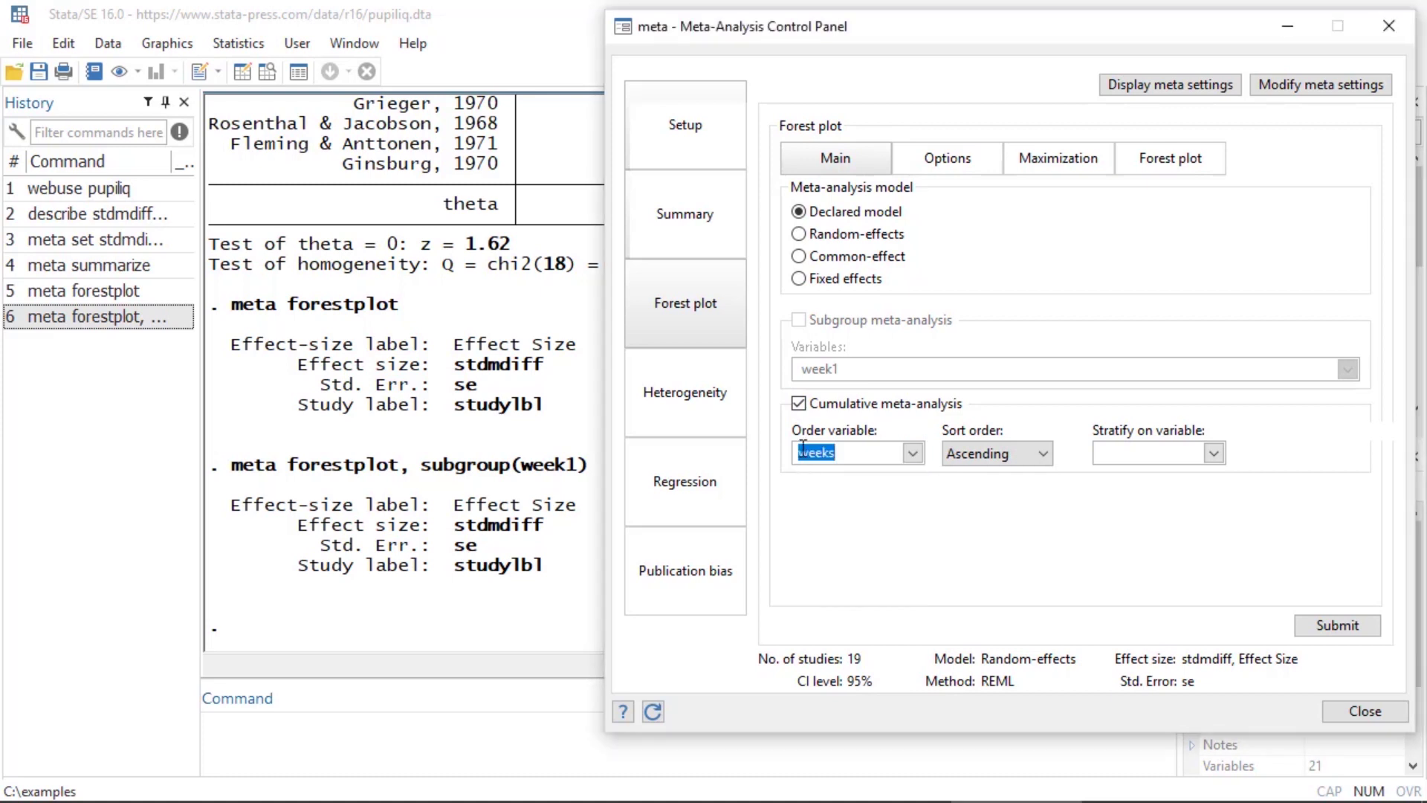
left_click(1341, 626)
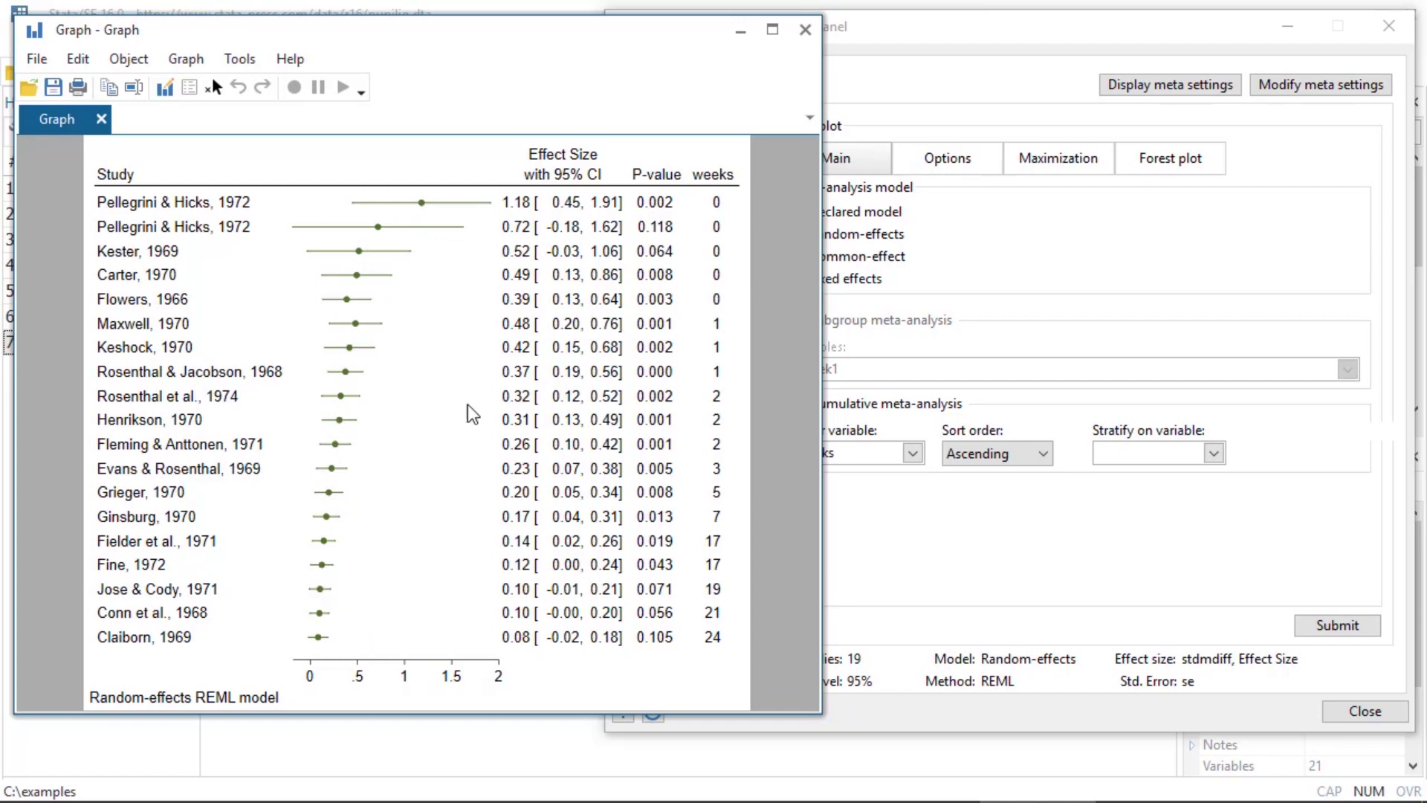
left_click(805, 31)
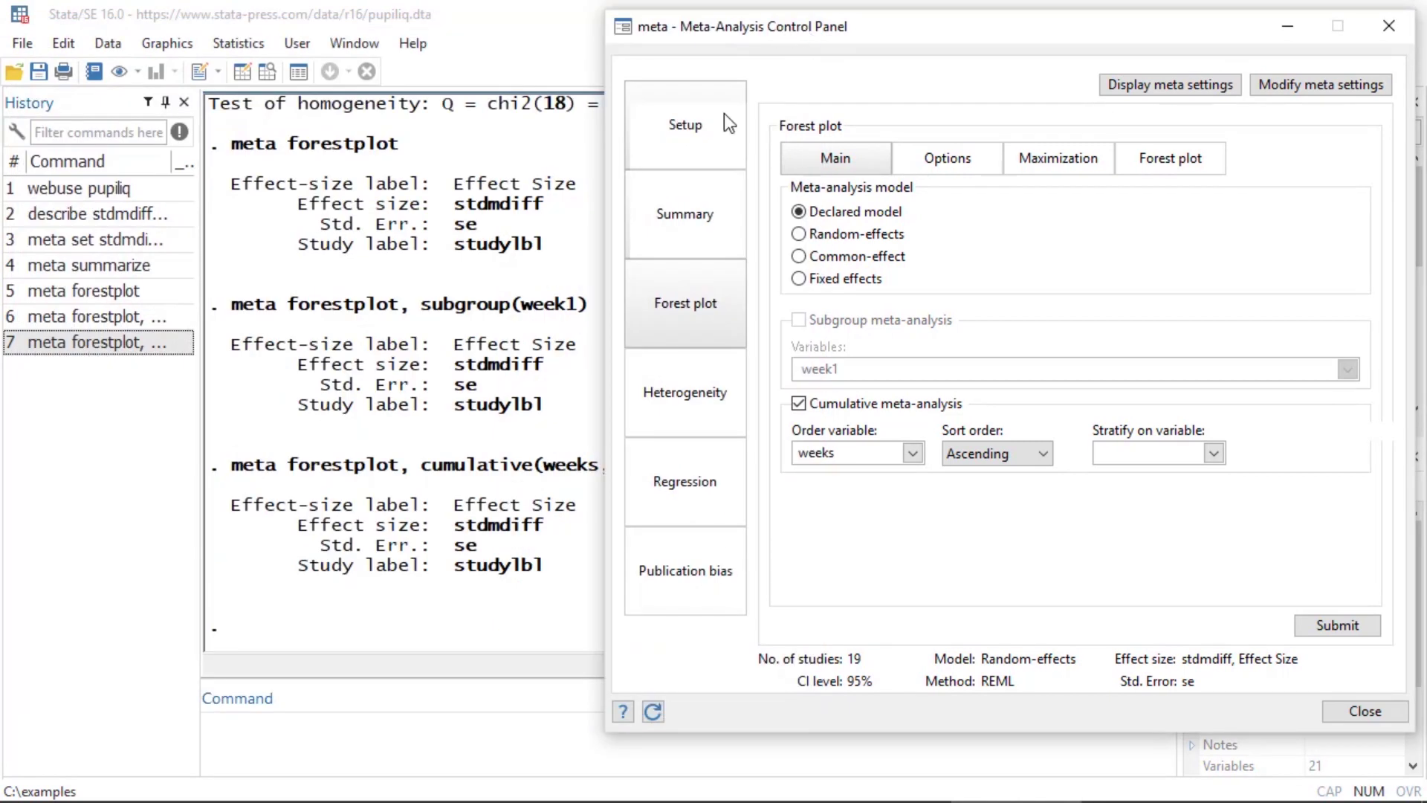
Step: Run a meta-regression with weeks as the moderator
left_click(691, 489)
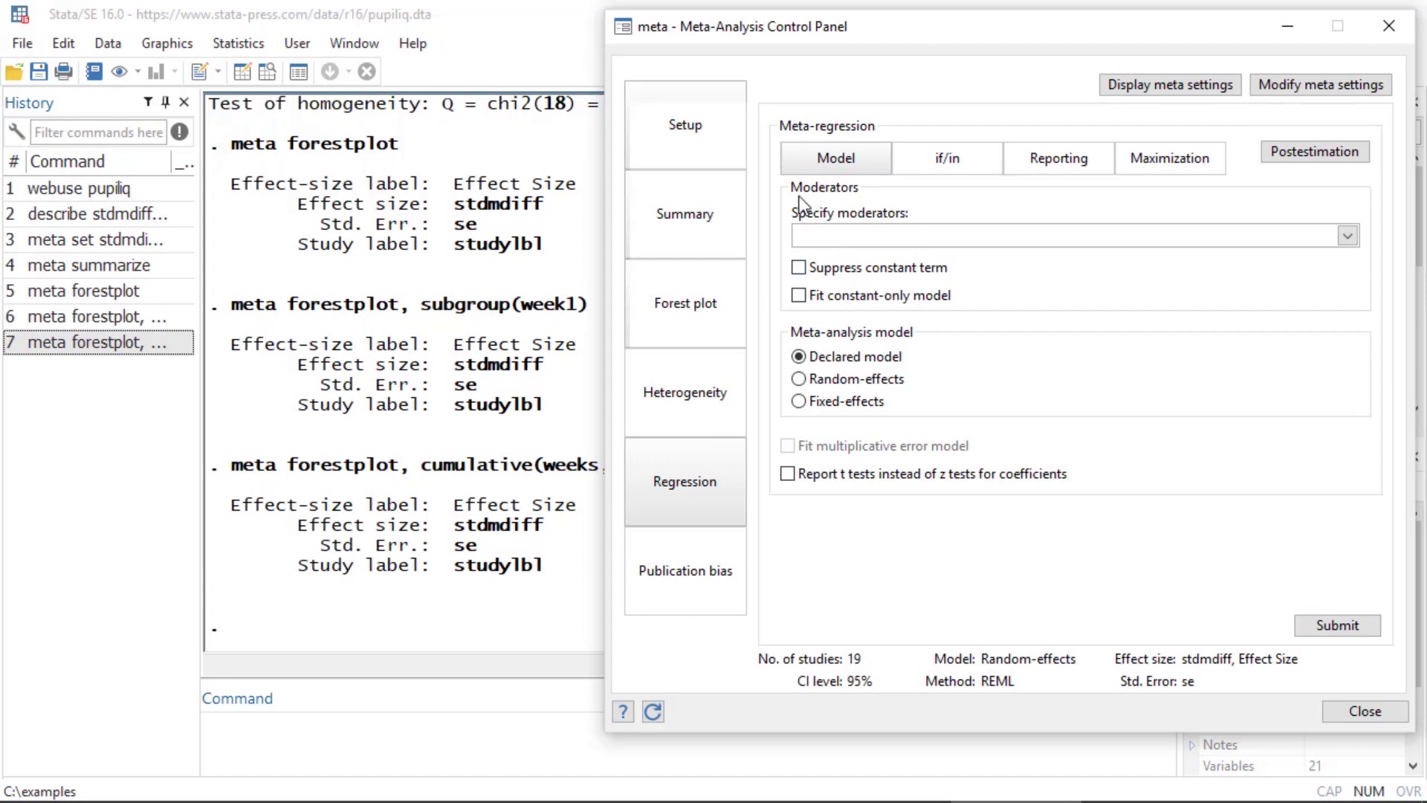
left_click(1347, 235)
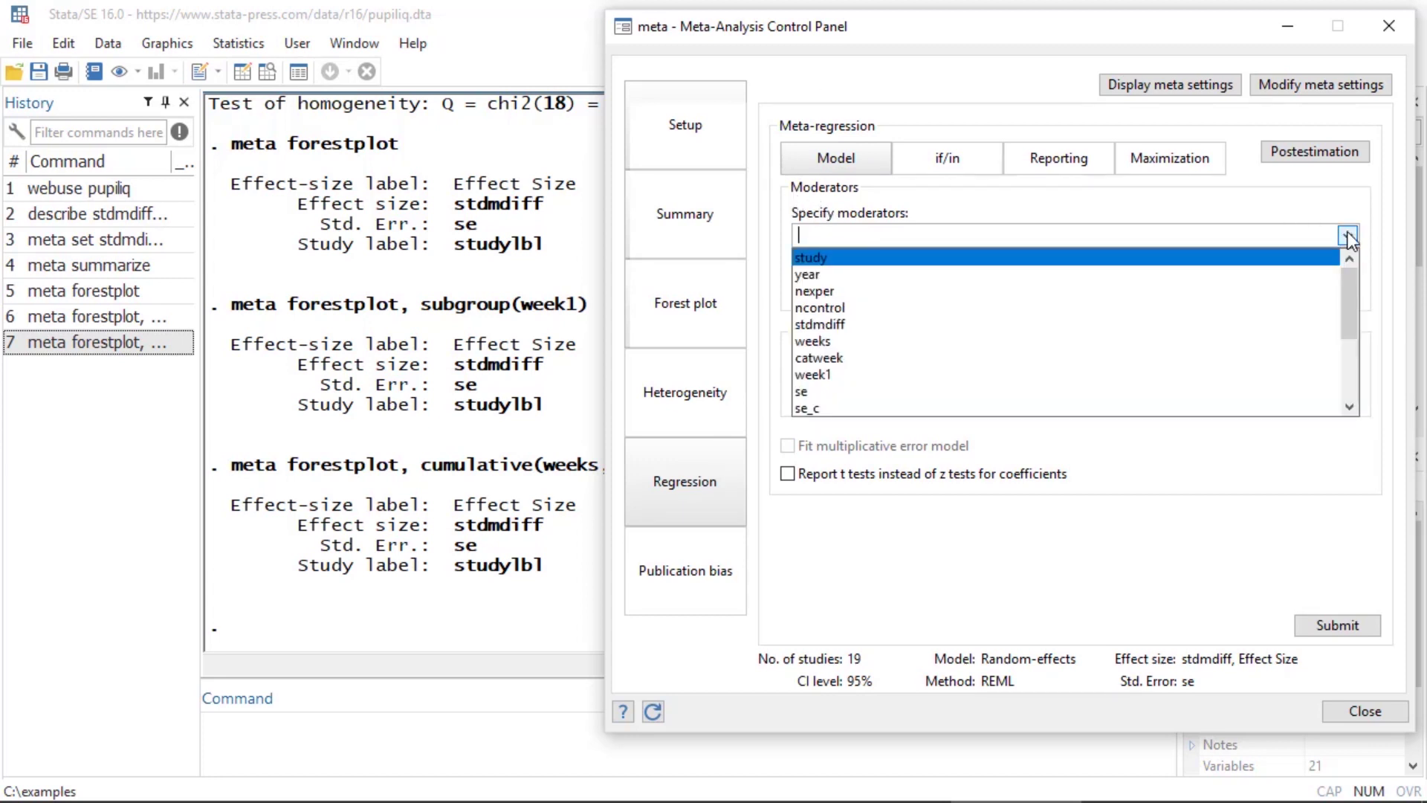
left_click(964, 340)
left_click(1032, 432)
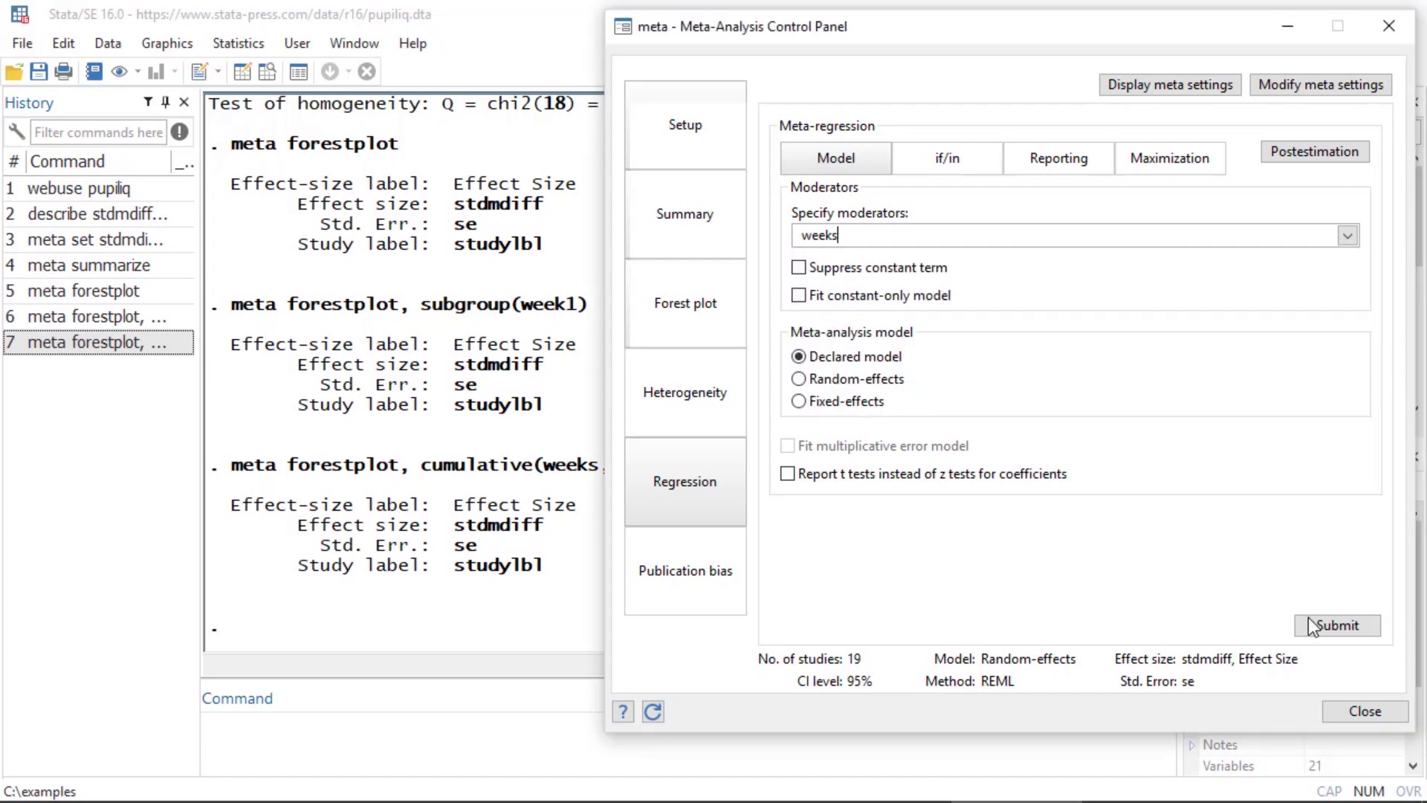
left_click(1333, 628)
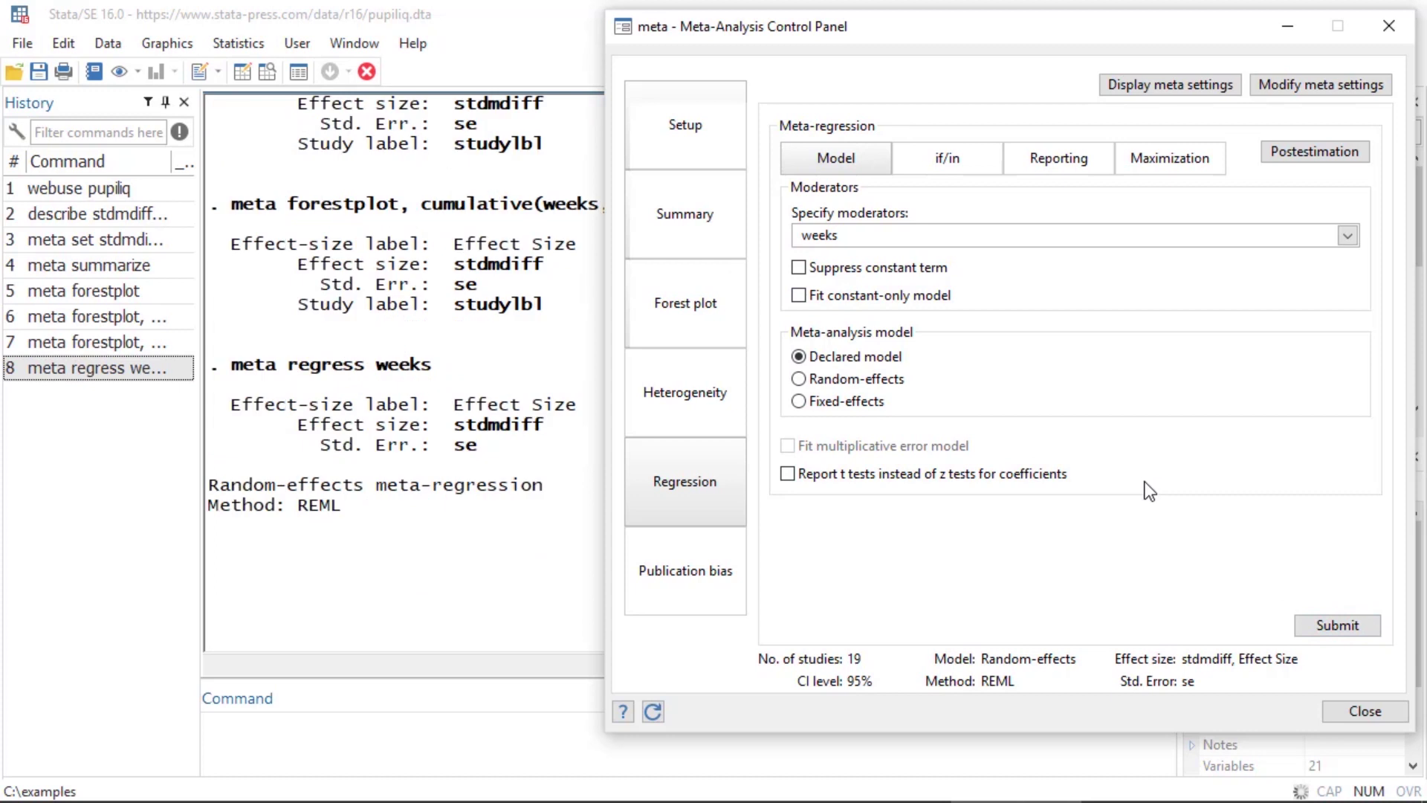
Step: Review the meta regress weeks output, highlighting the weeks coefficient -.0157453
left_click(363, 415)
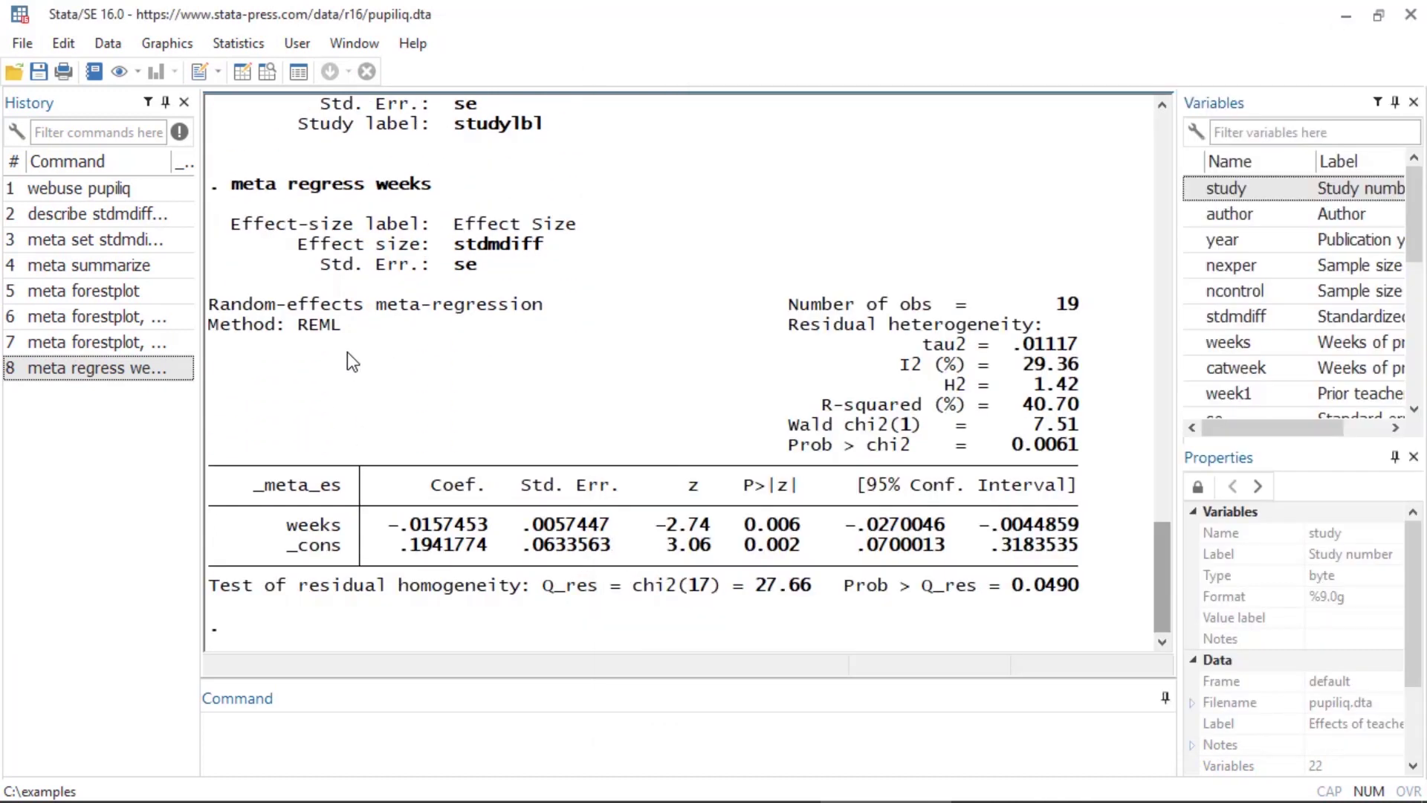
left_click_drag(223, 188, 423, 177)
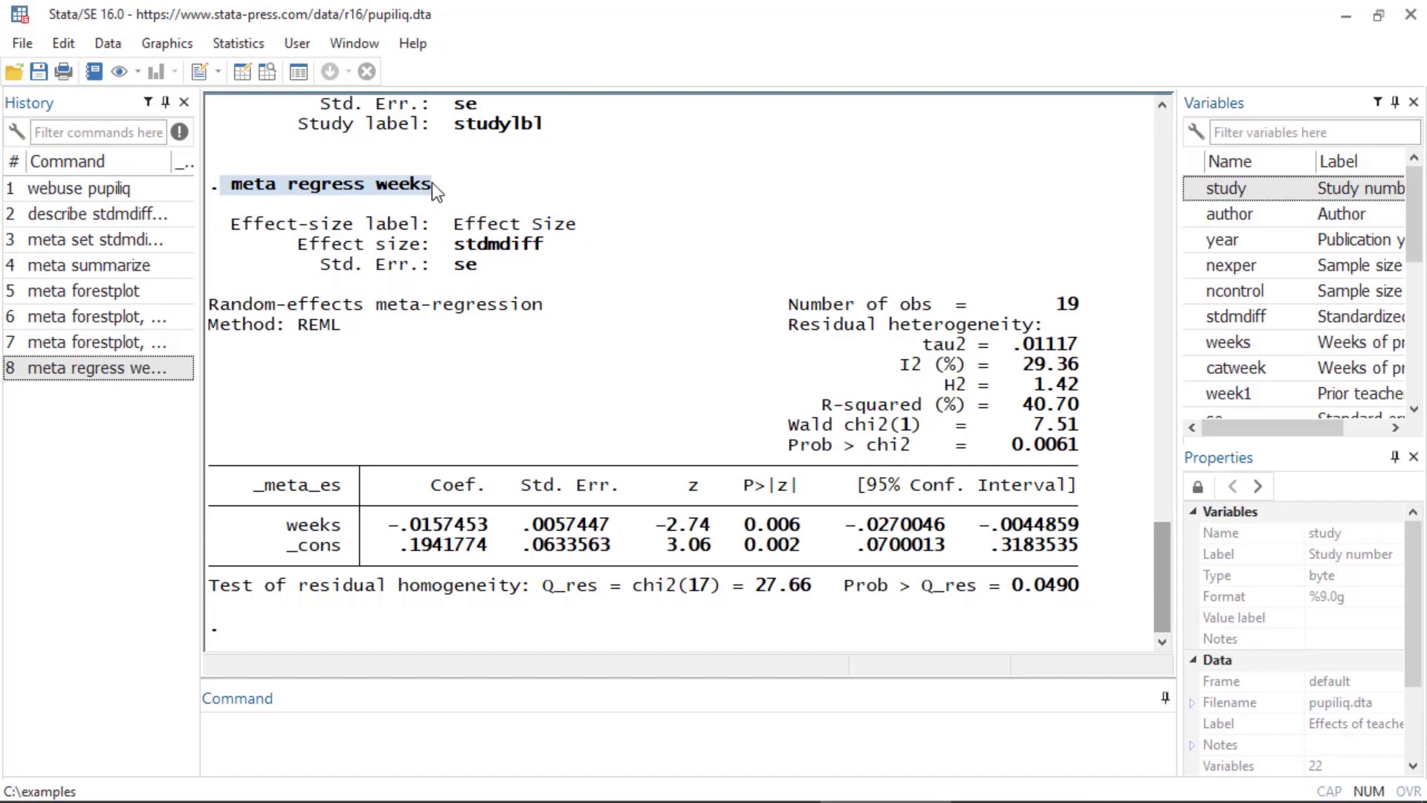
left_click(576, 338)
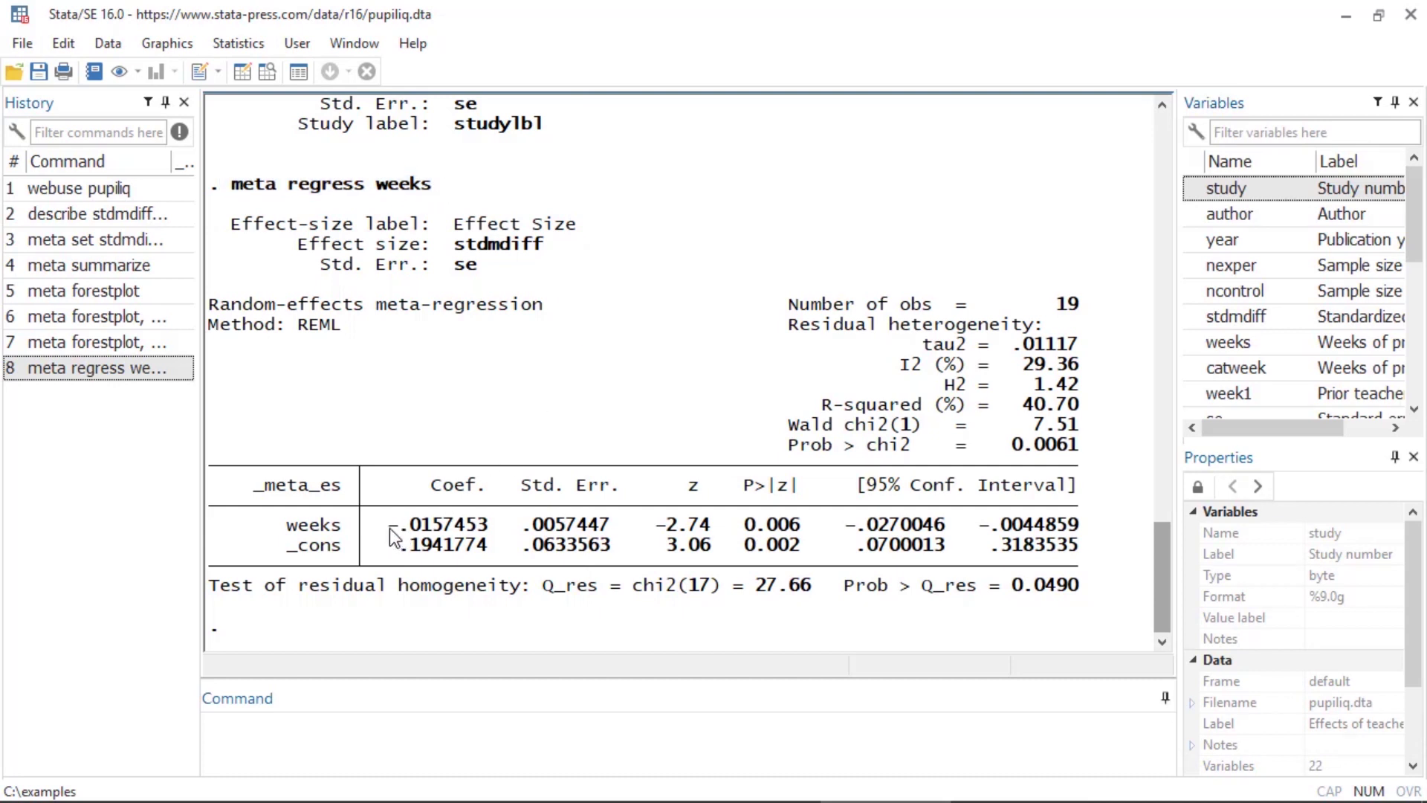
left_click_drag(389, 527, 492, 529)
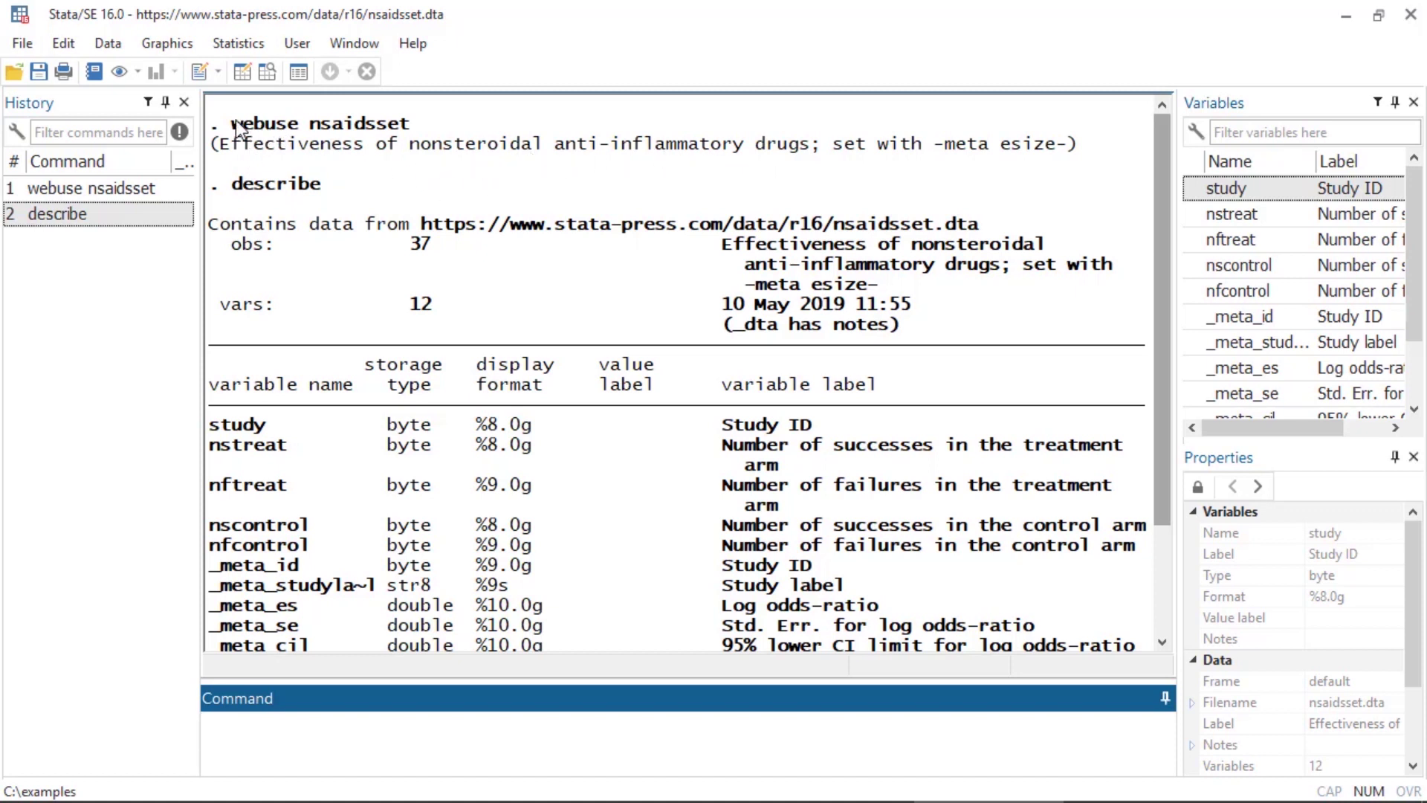
Step: Review the nsaidsset describe output, highlighting the treatment and control success/failure variable labels
left_click_drag(232, 123, 402, 131)
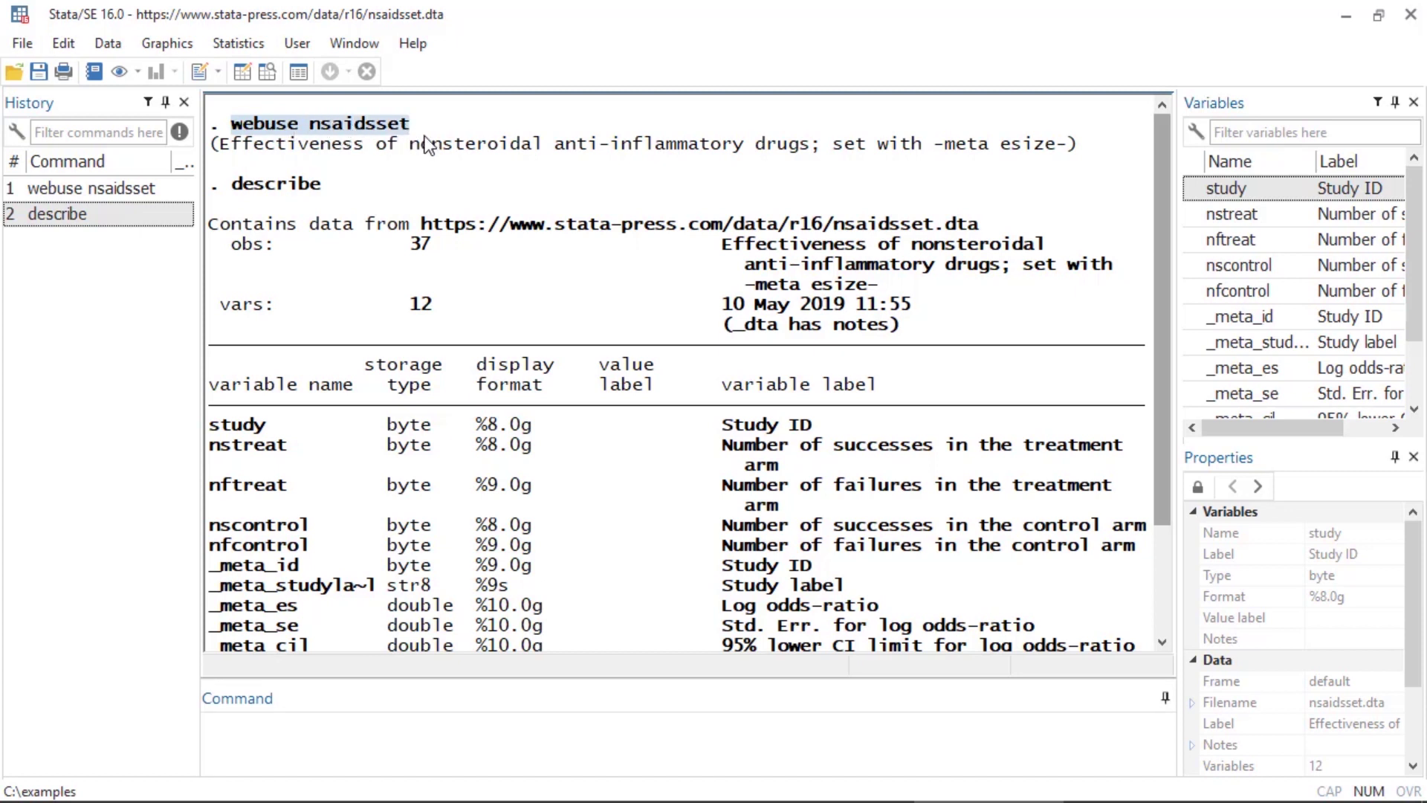
scroll(1165, 260, "down", 2)
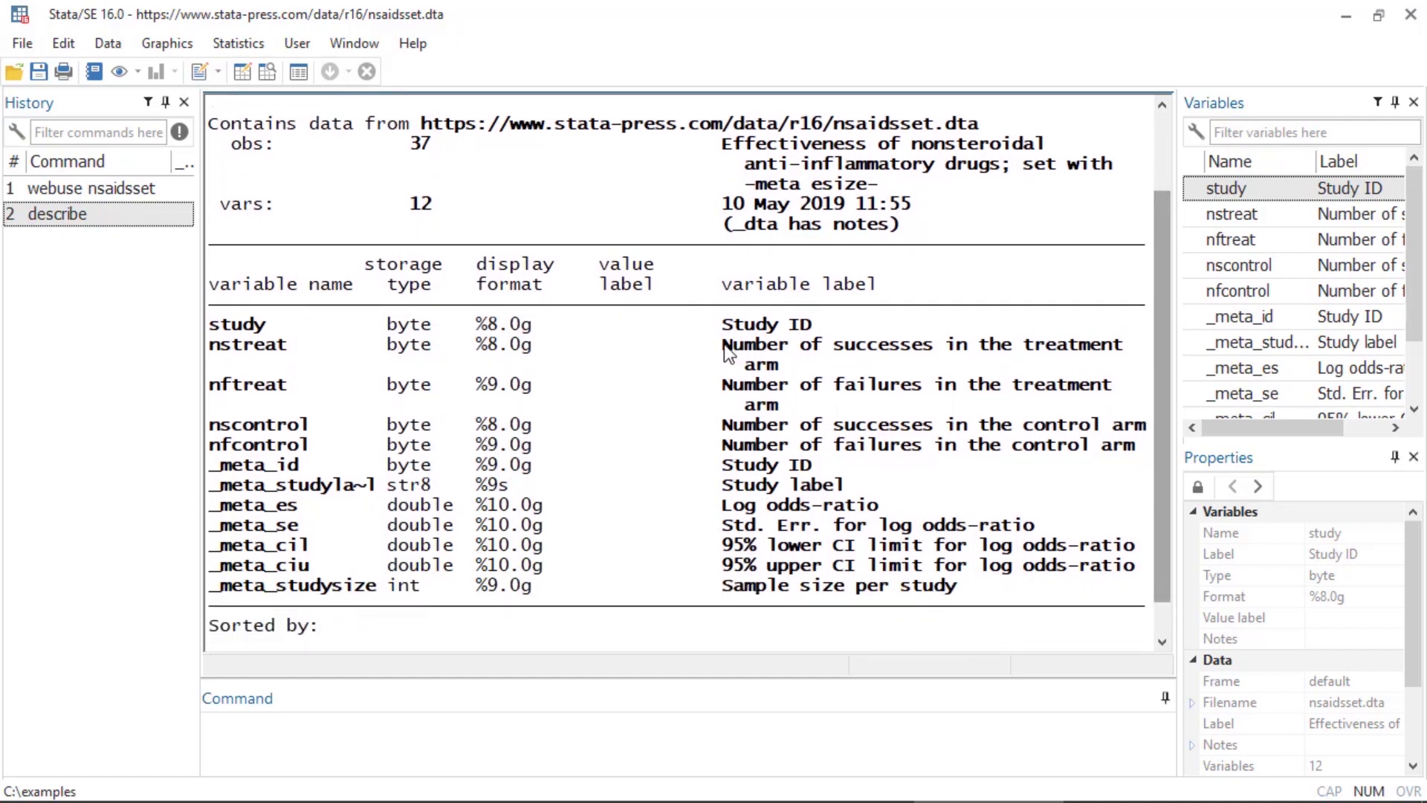
left_click_drag(726, 351, 866, 351)
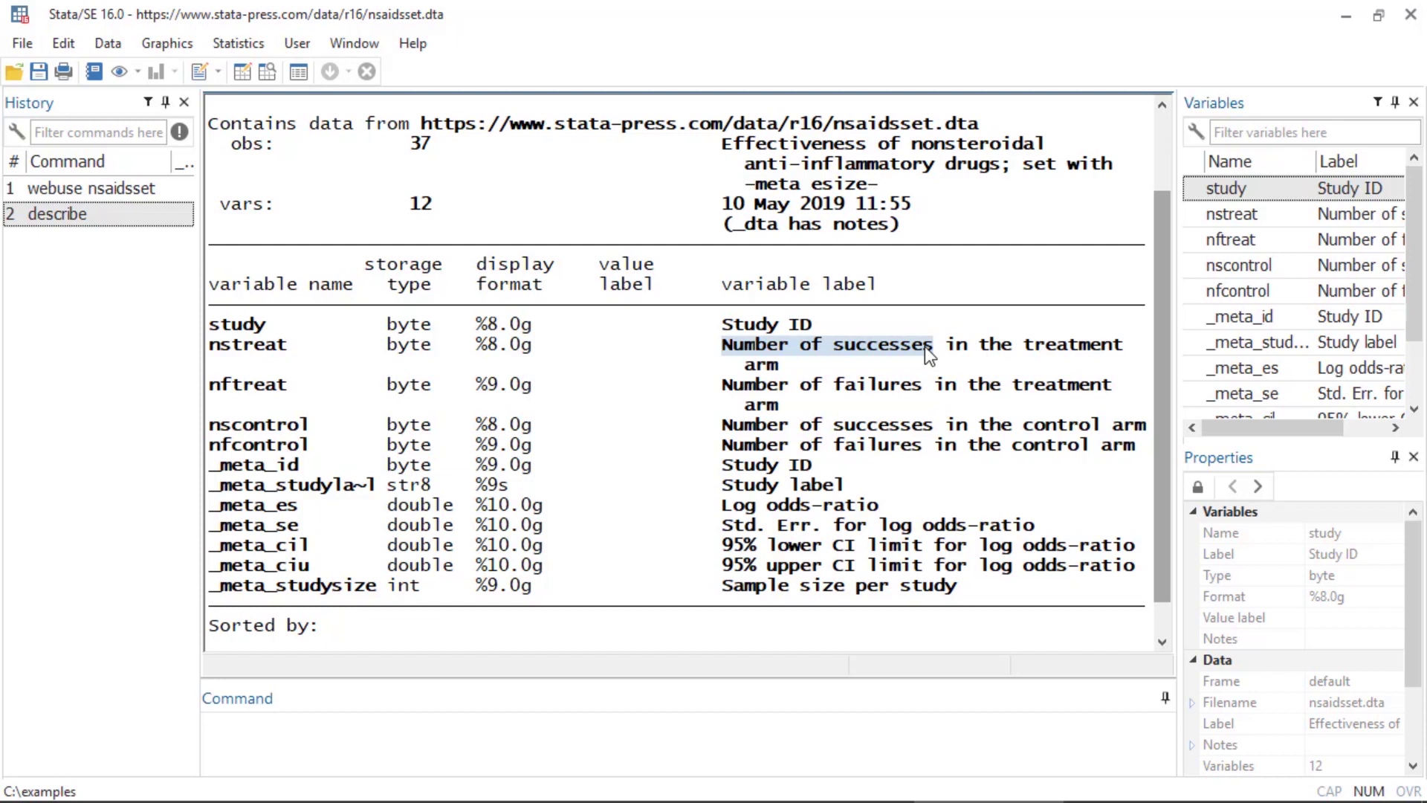
left_click_drag(728, 386, 929, 390)
left_click_drag(727, 429, 933, 431)
left_click_drag(721, 446, 891, 448)
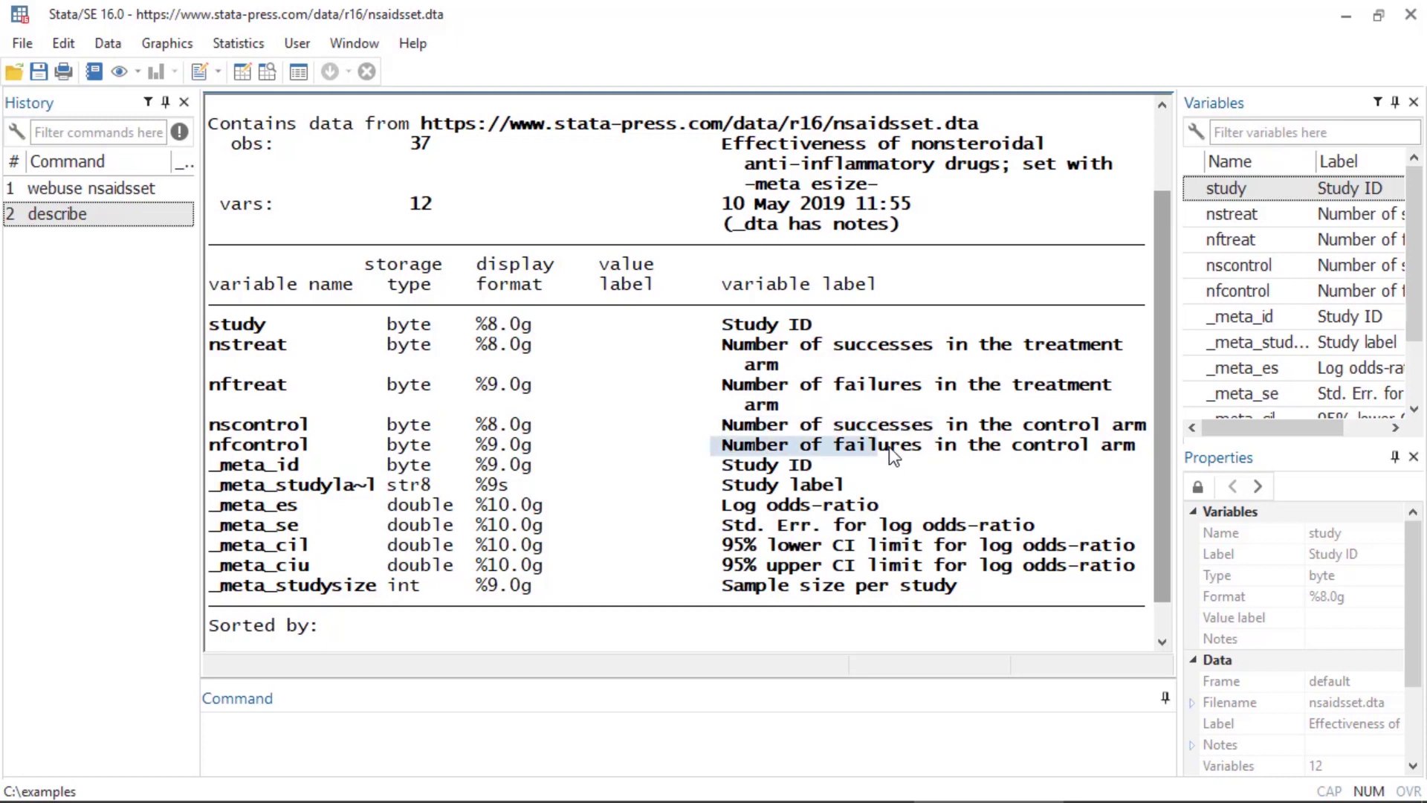
left_click(919, 455)
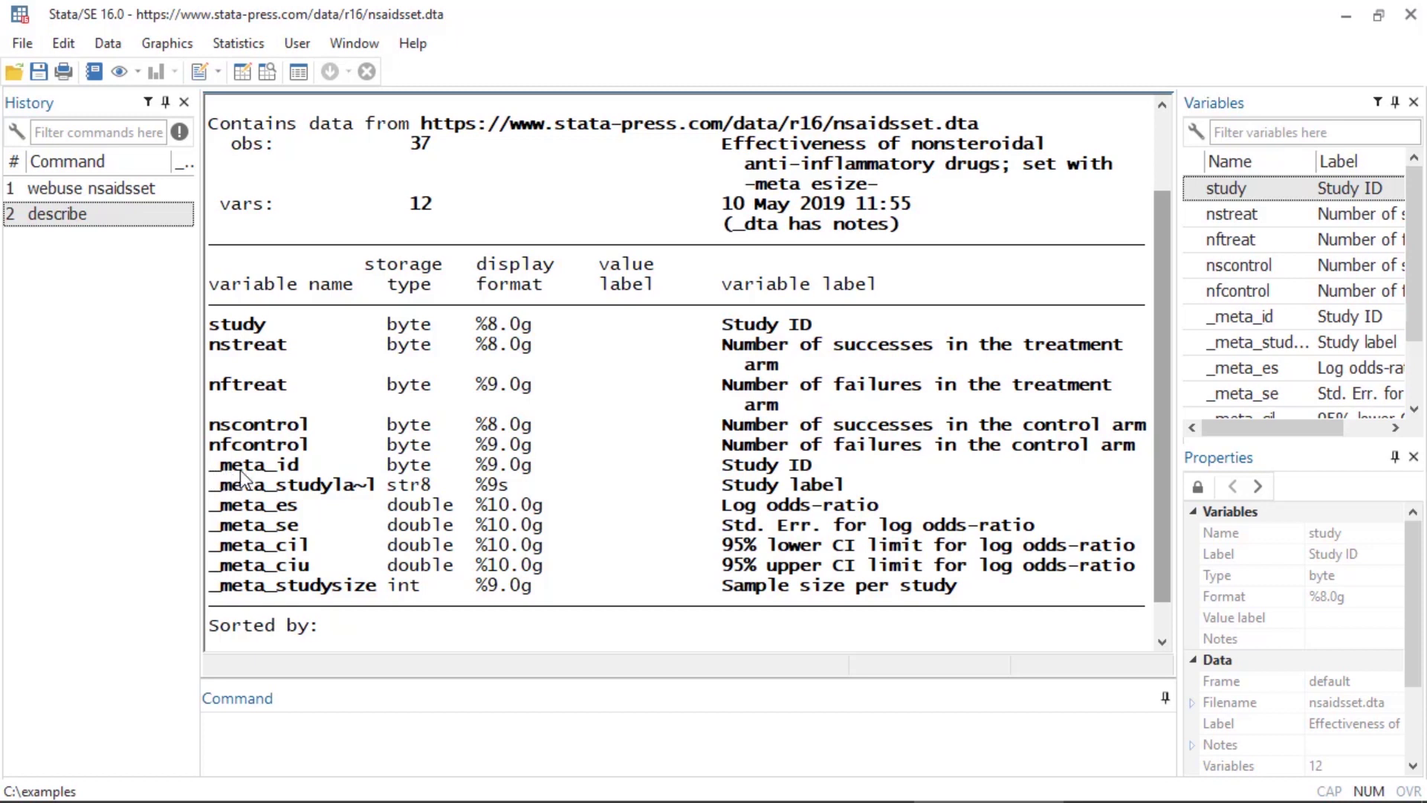
left_click_drag(1162, 497, 1086, 279)
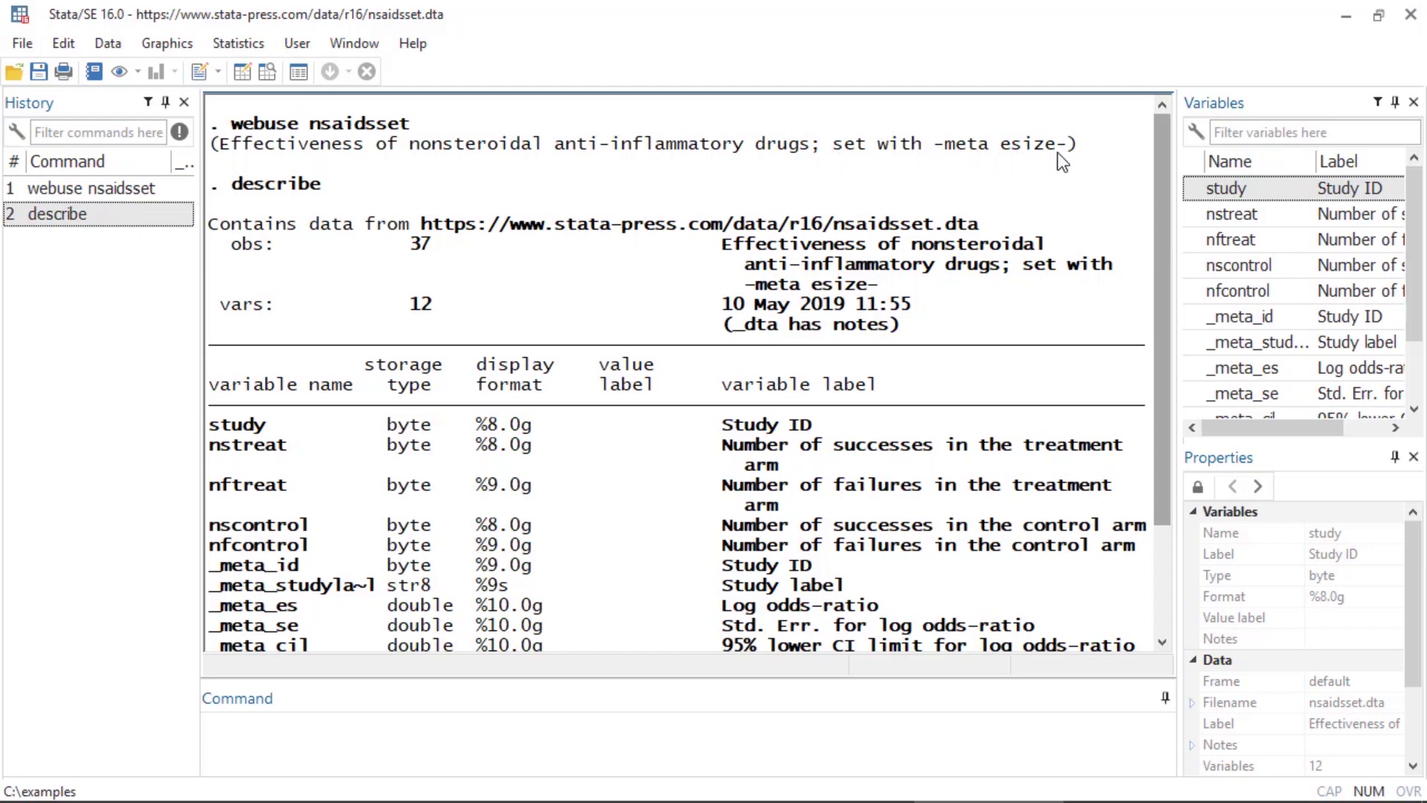
Step: Run meta query to show 37 studies with log odds-ratios under random-effects REML
left_click(749, 738)
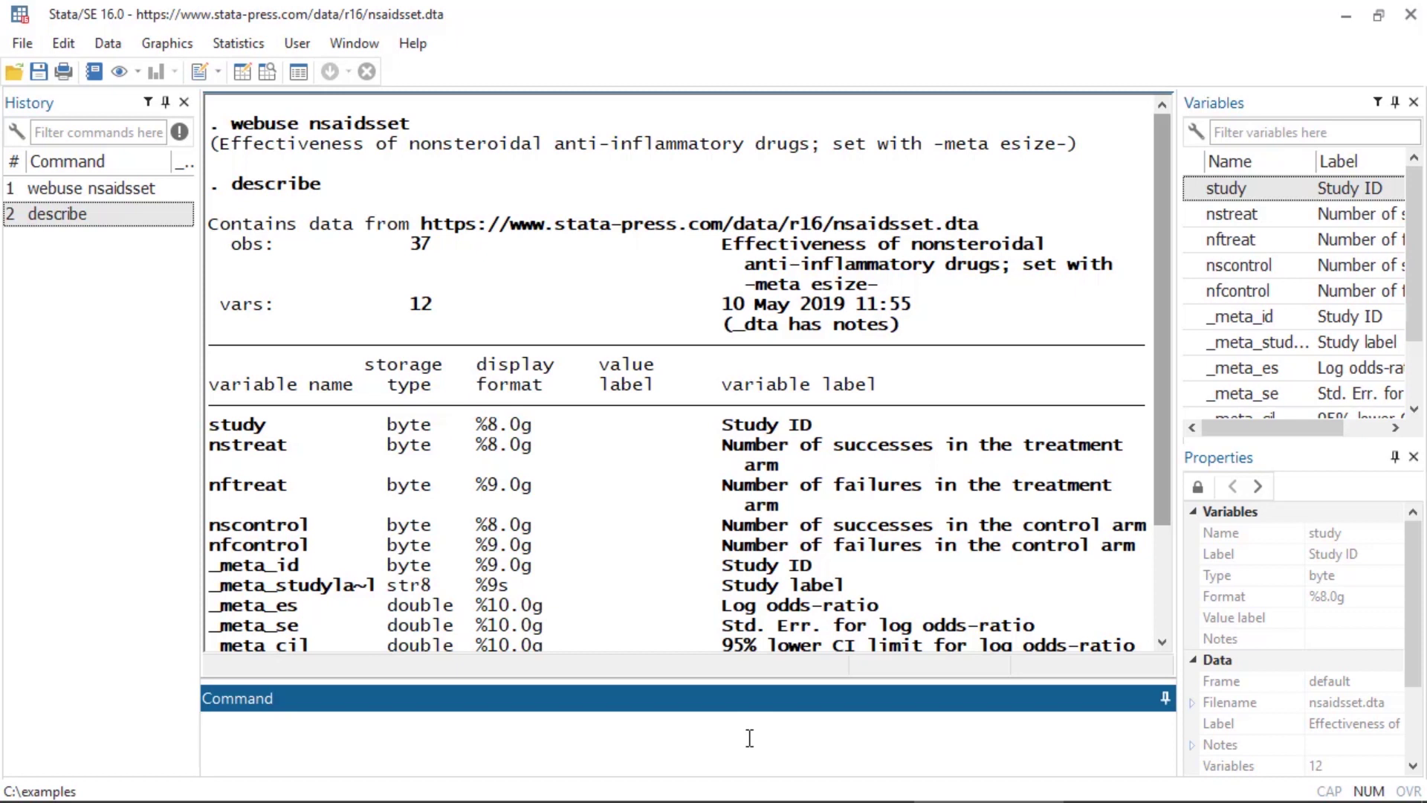
type("meta query")
key("Return")
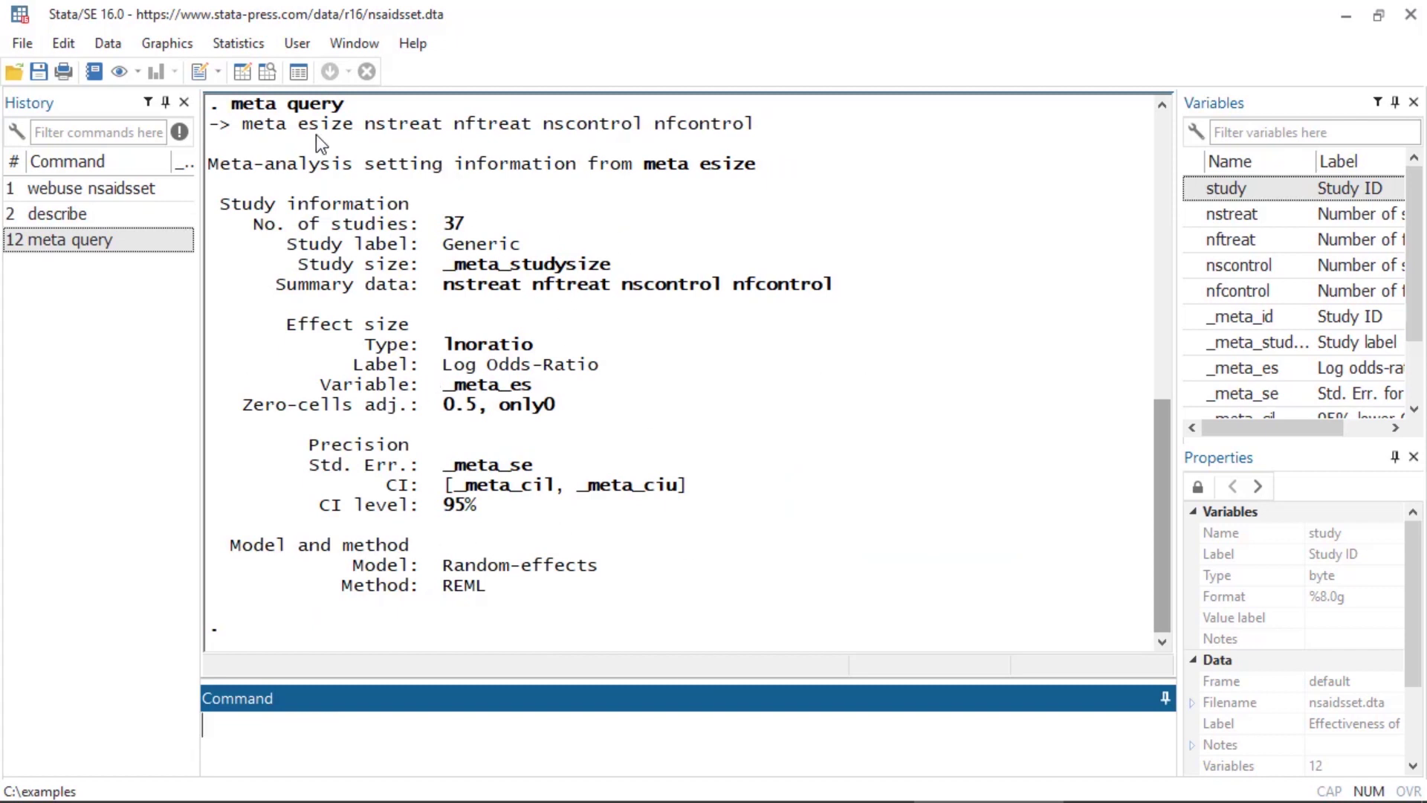
left_click(229, 43)
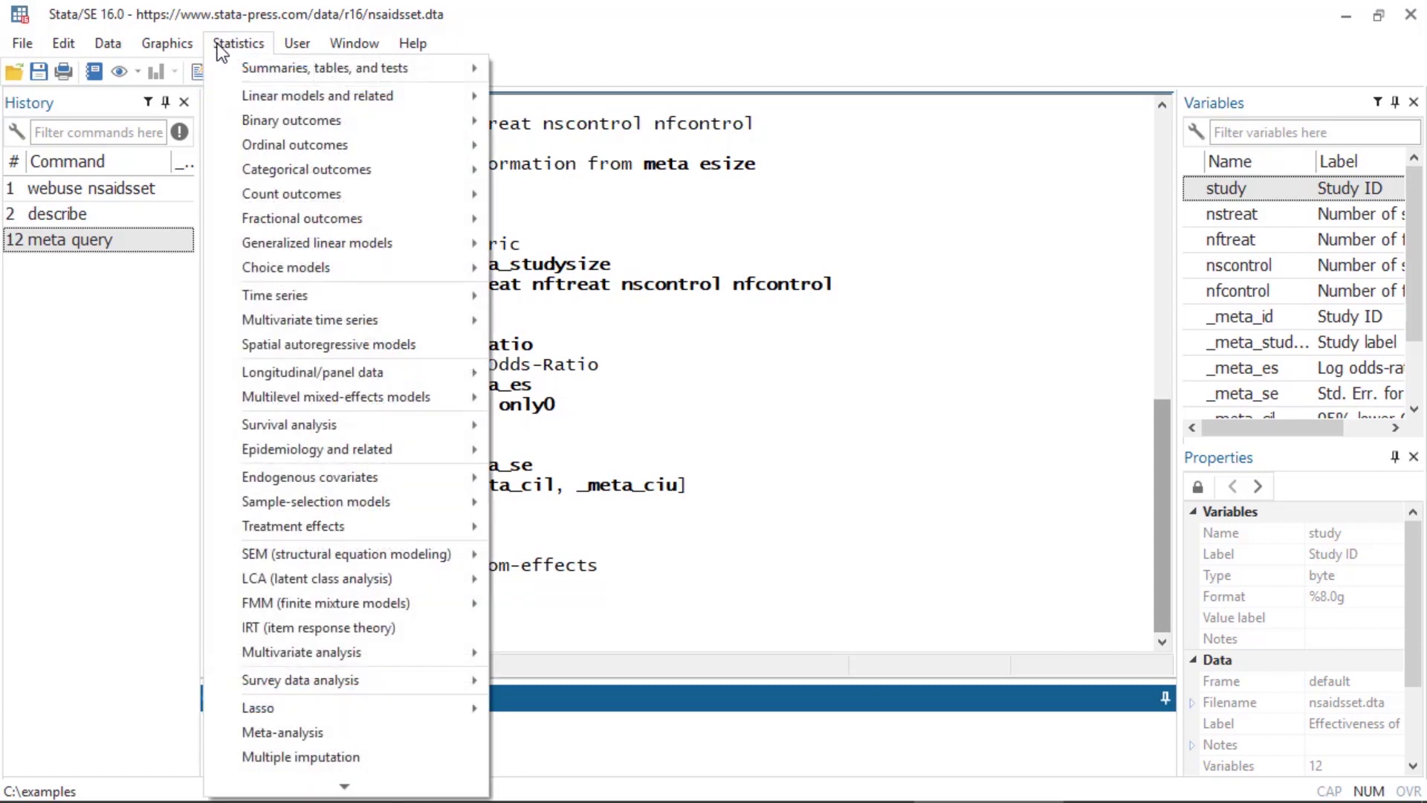
Step: Draw a standard funnel plot of the 37 NSAID studies' log odds-ratios
left_click(269, 733)
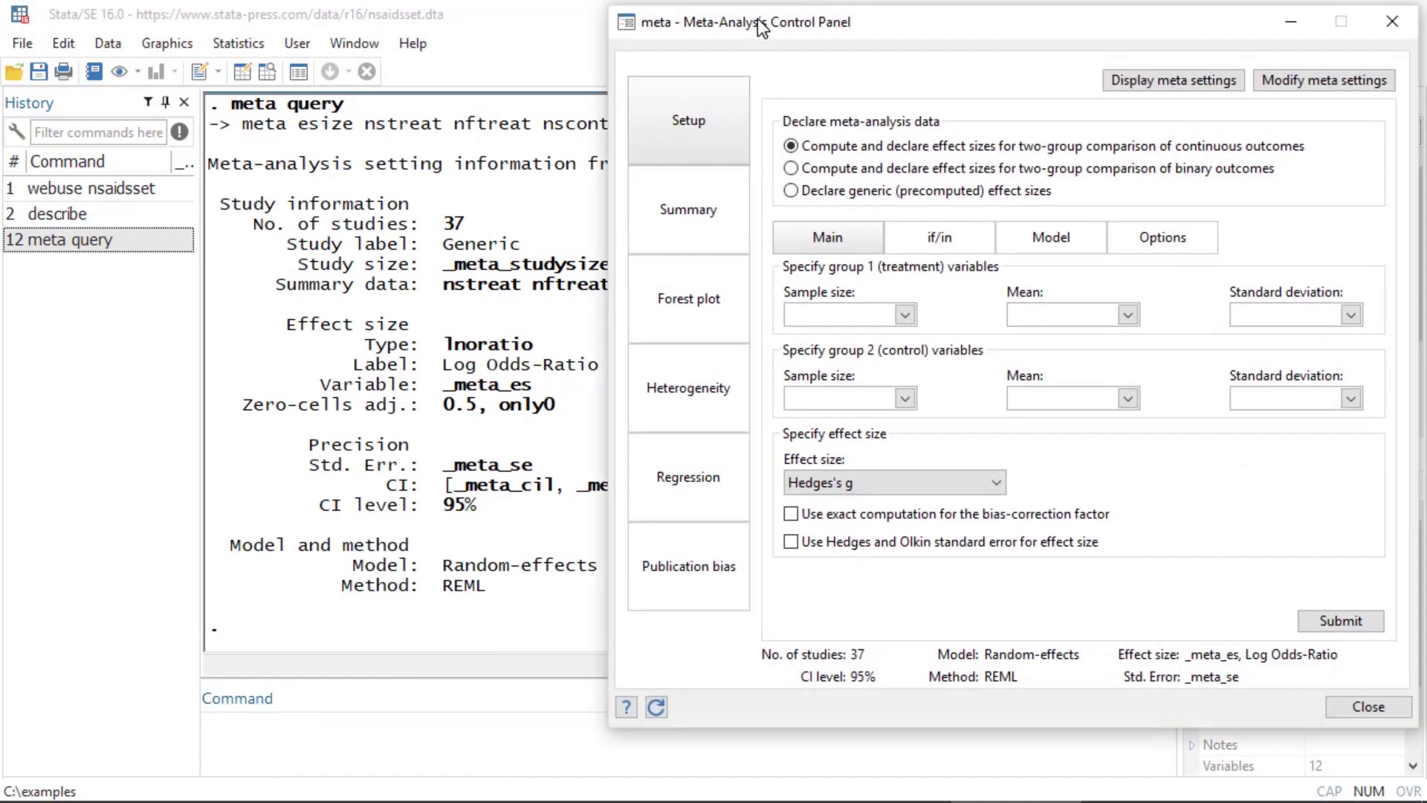
left_click(688, 567)
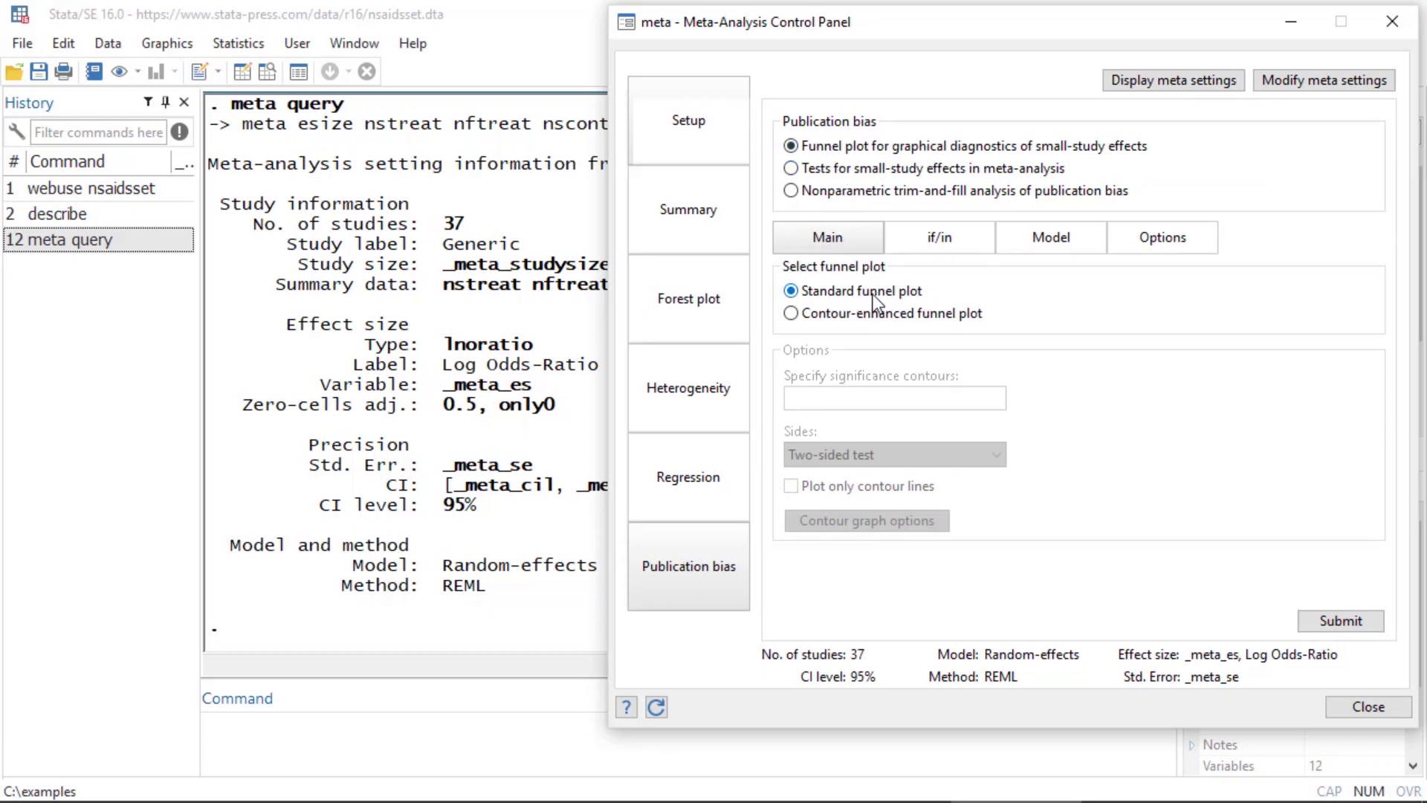
left_click(1340, 623)
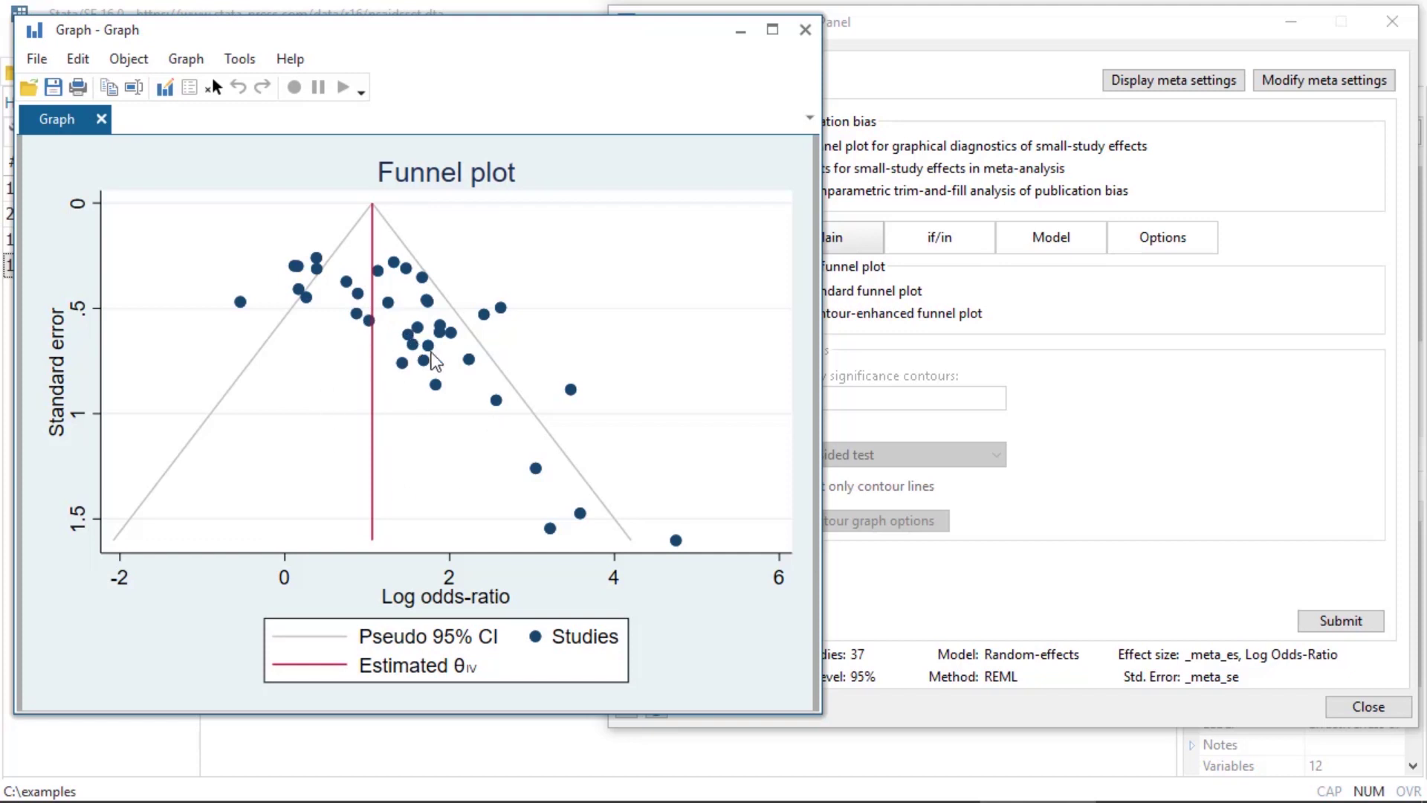
Step: Draw a contour-enhanced funnel plot with 1, 5 and 10 percent contours, then close it
left_click(1075, 304)
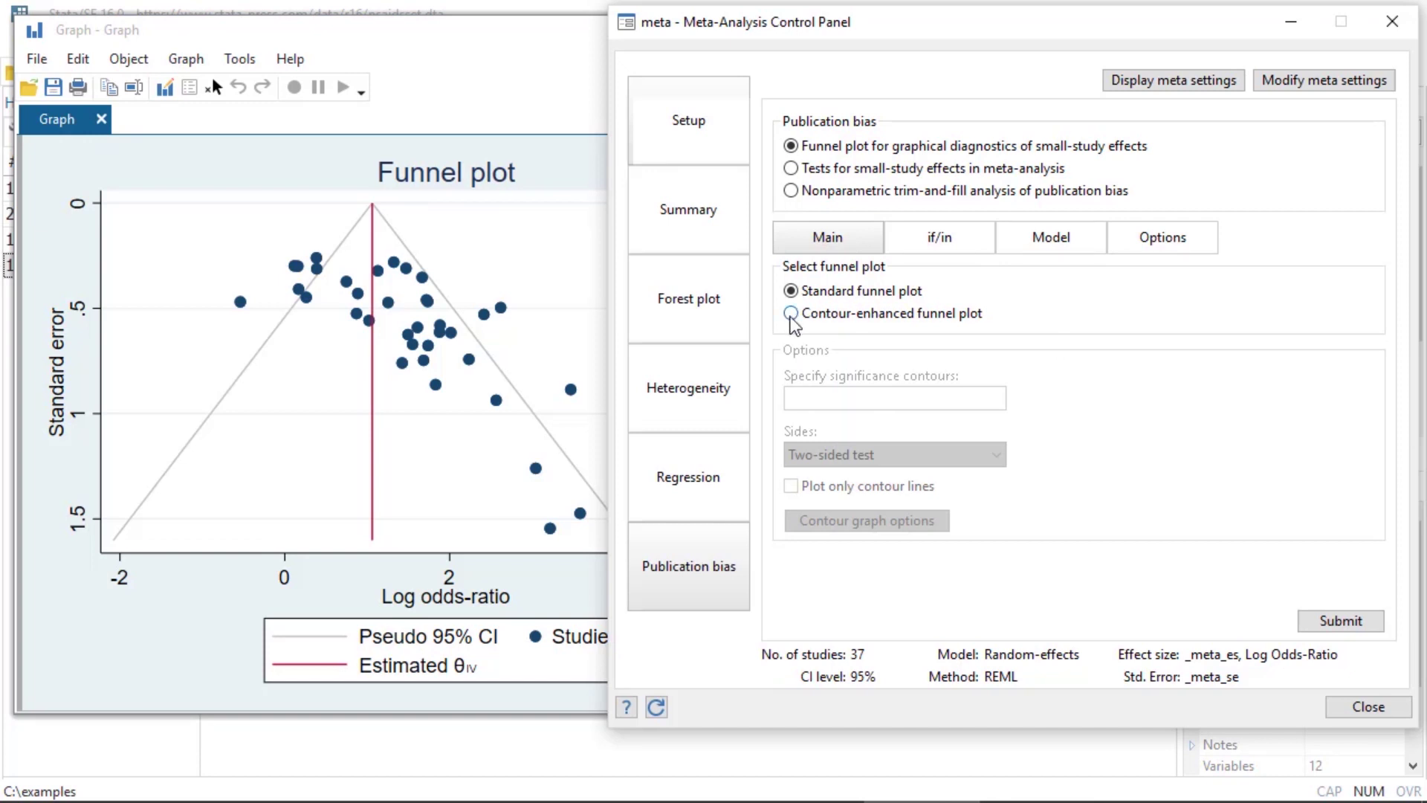
left_click(792, 314)
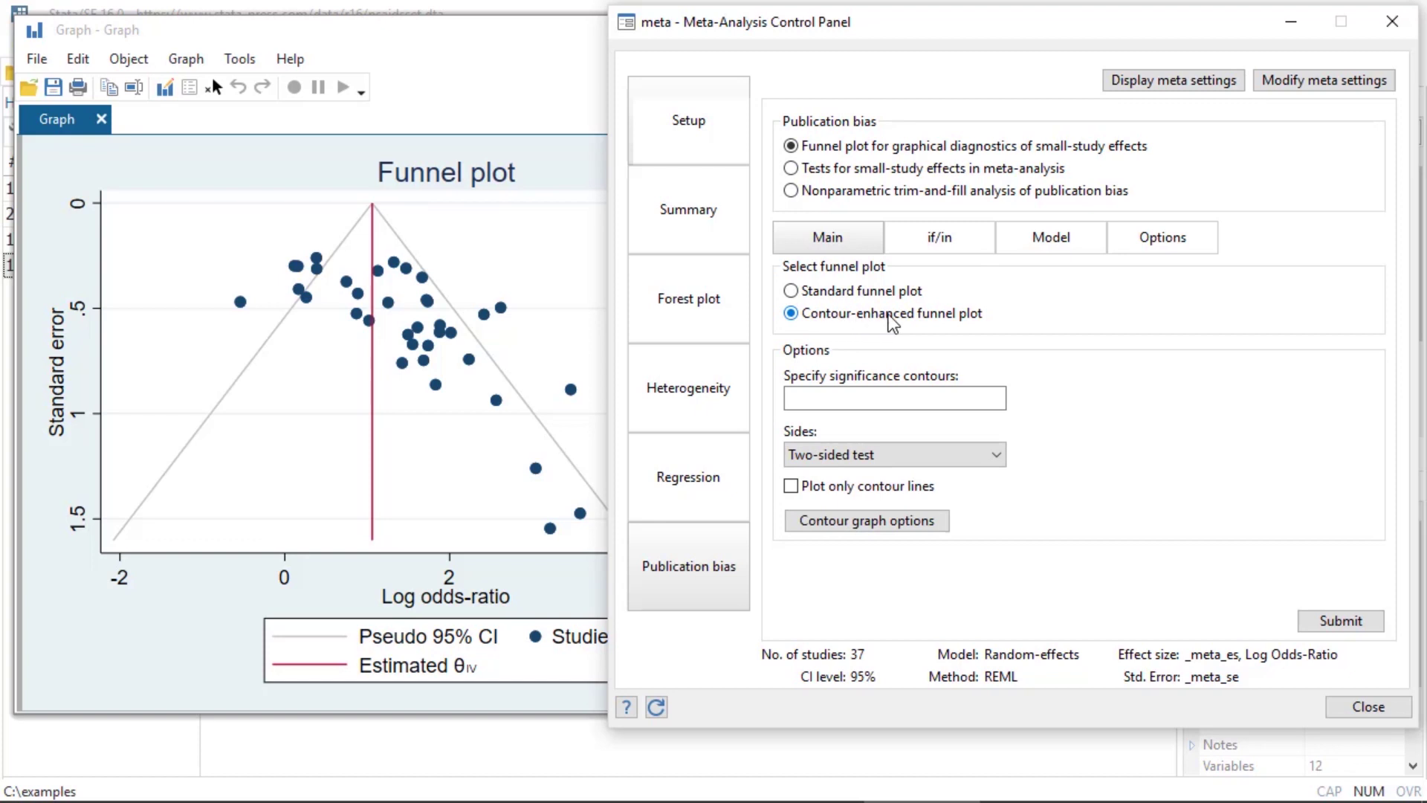
left_click(890, 400)
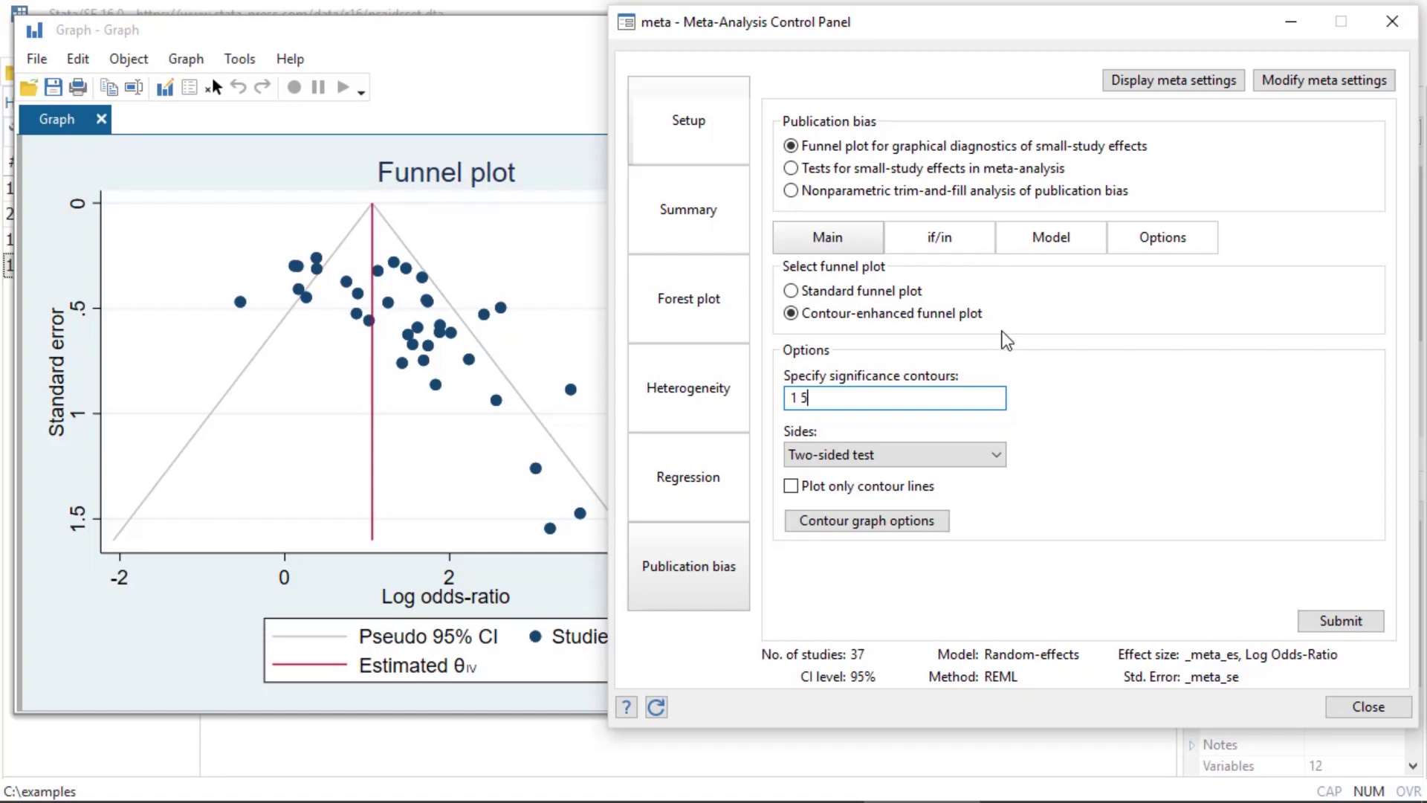
type("1 5 10")
left_click(1344, 624)
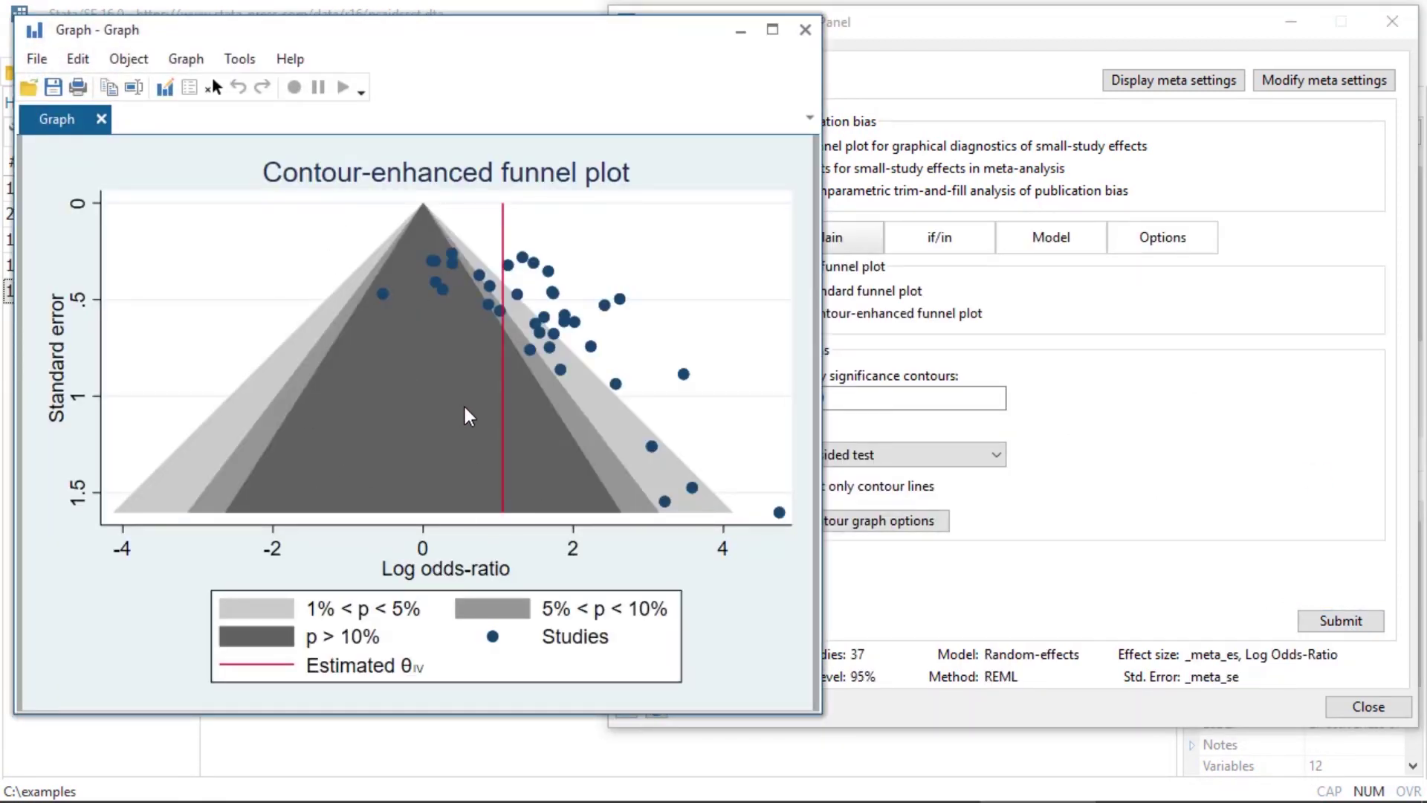
left_click(803, 30)
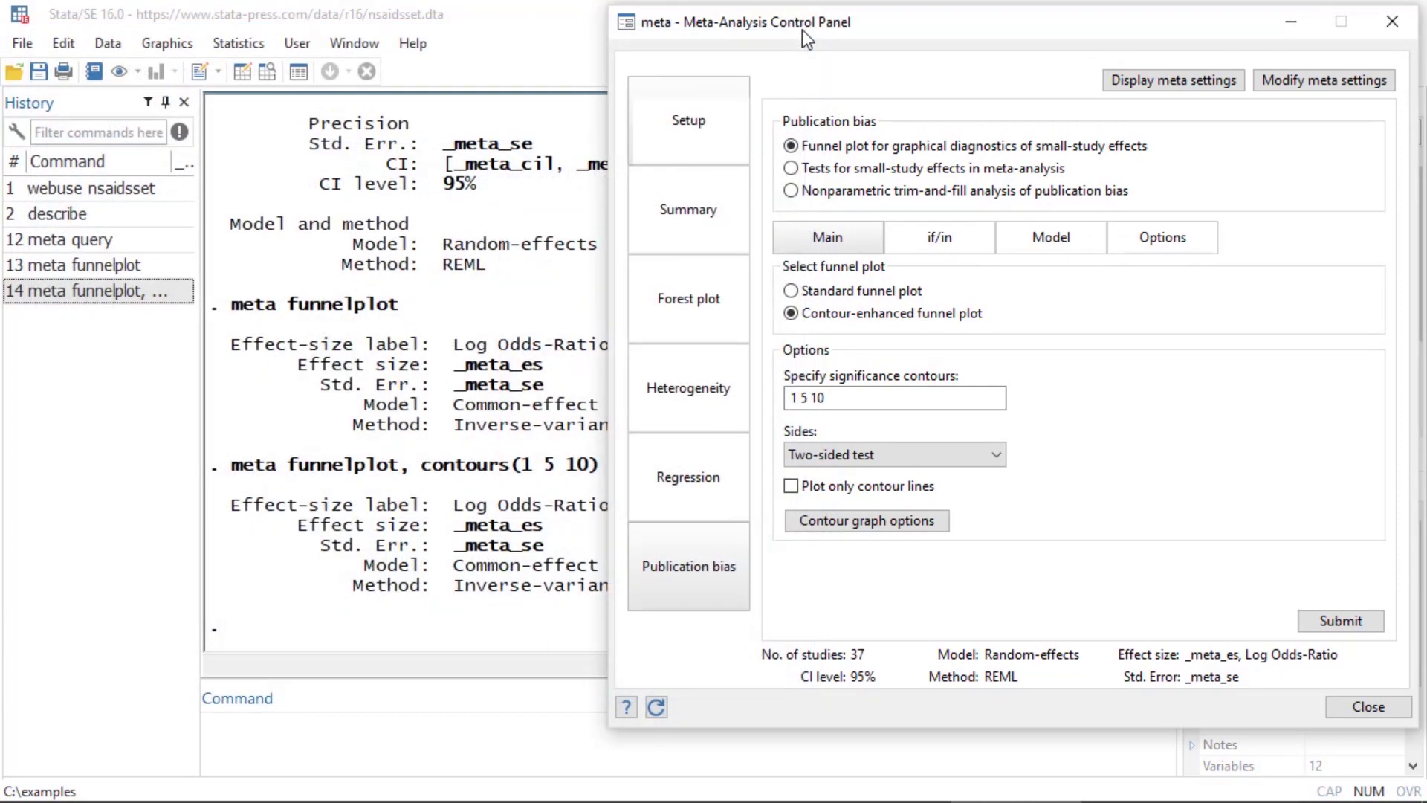
Step: Run the Egger regression test for small-study effects and view its result (beta1 = 2.72, p = 0.0000)
left_click(819, 175)
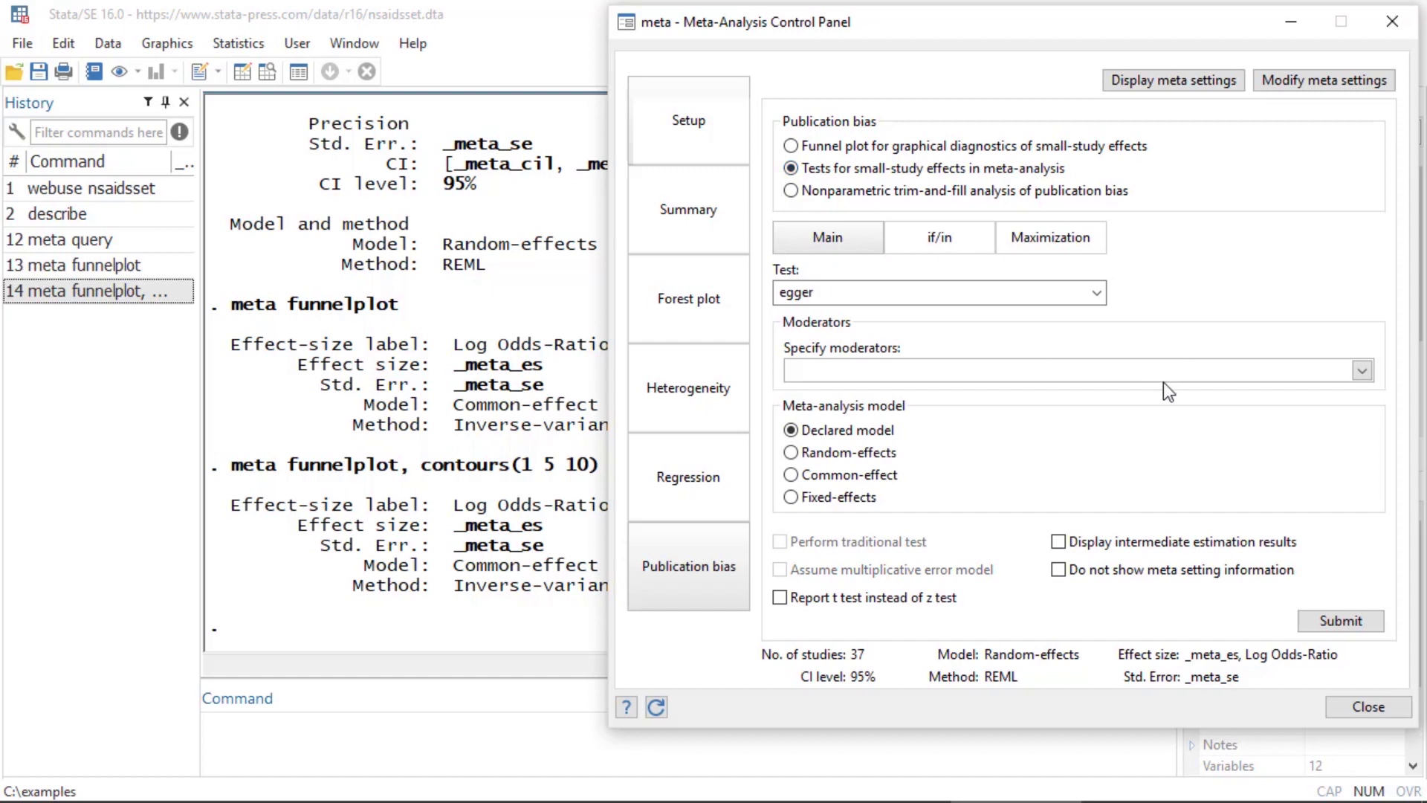
left_click(1096, 293)
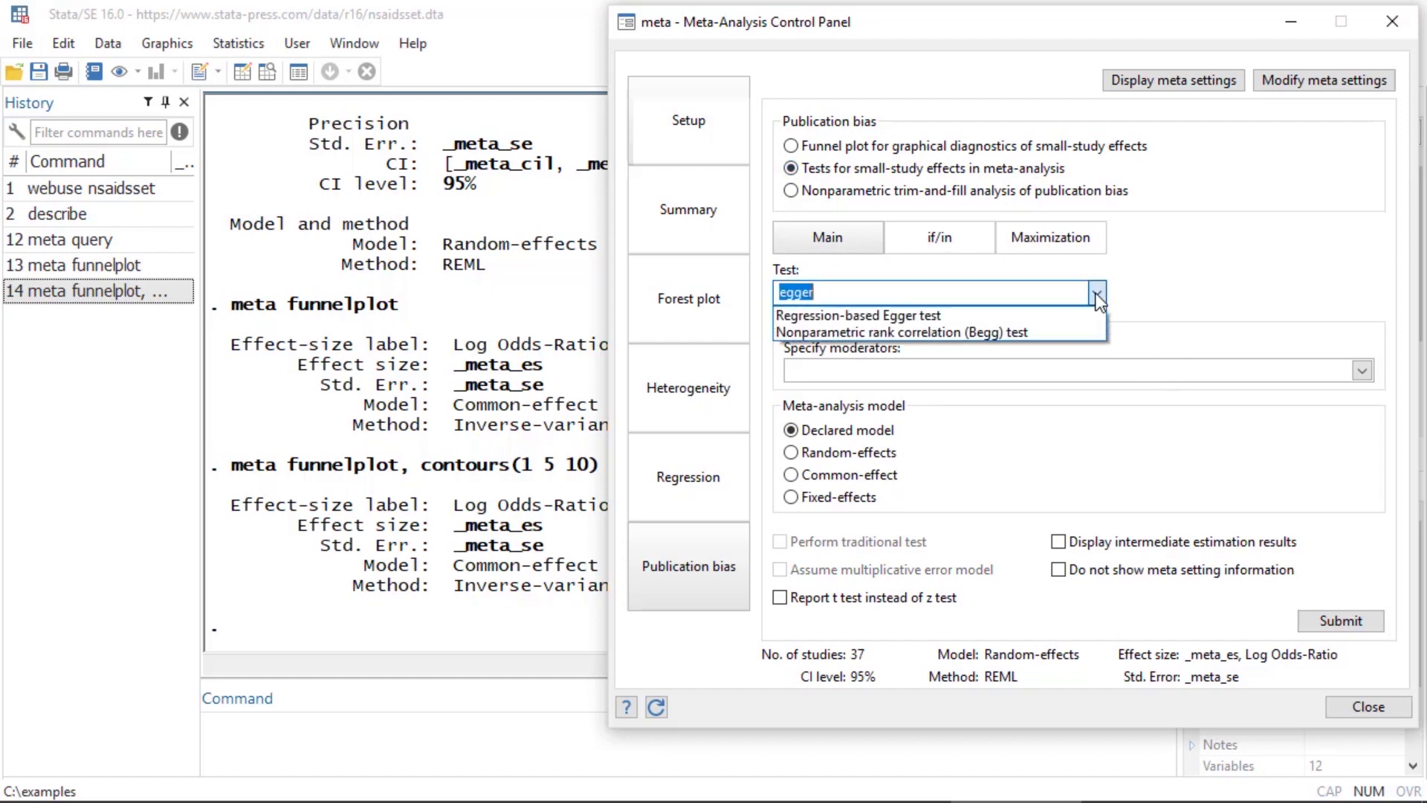
left_click(1097, 295)
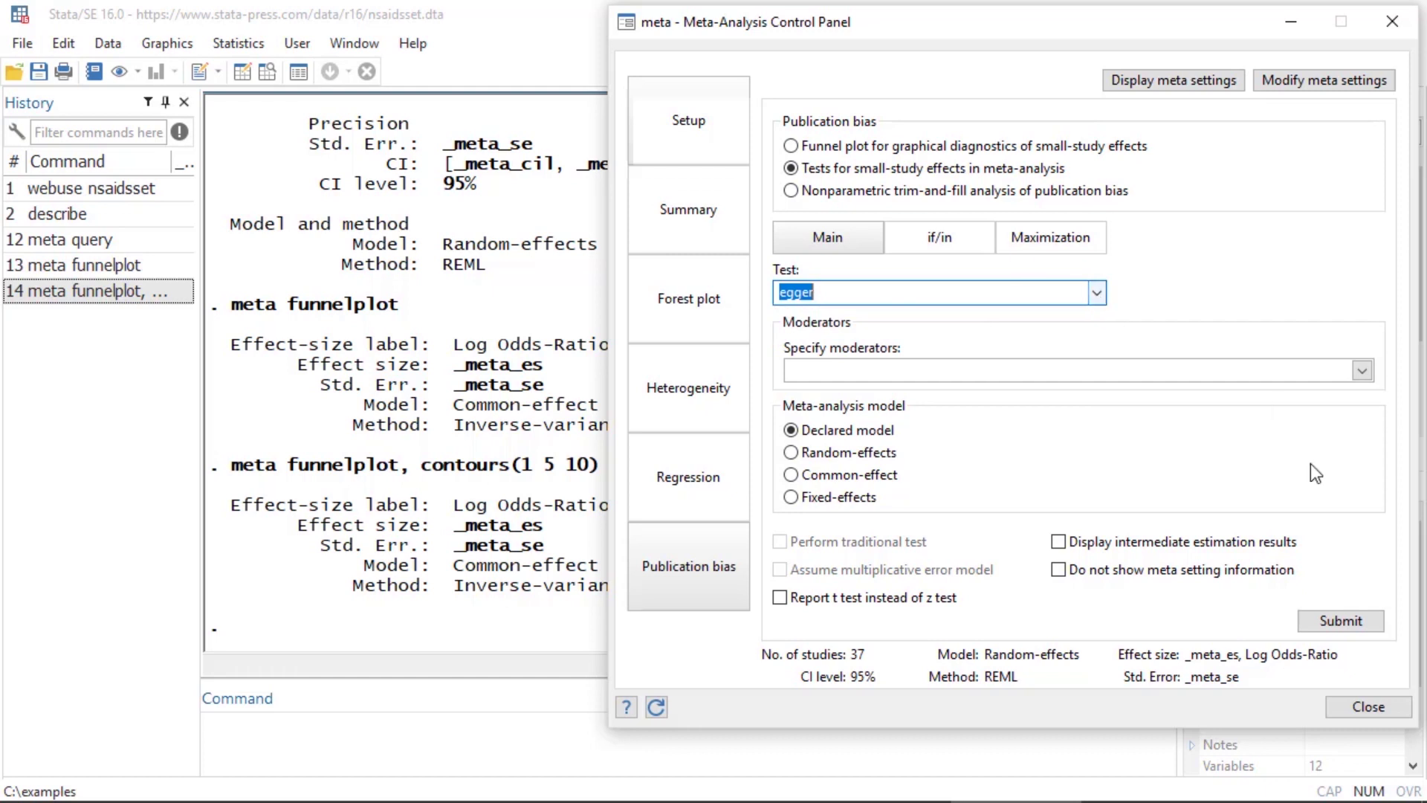
left_click(1352, 625)
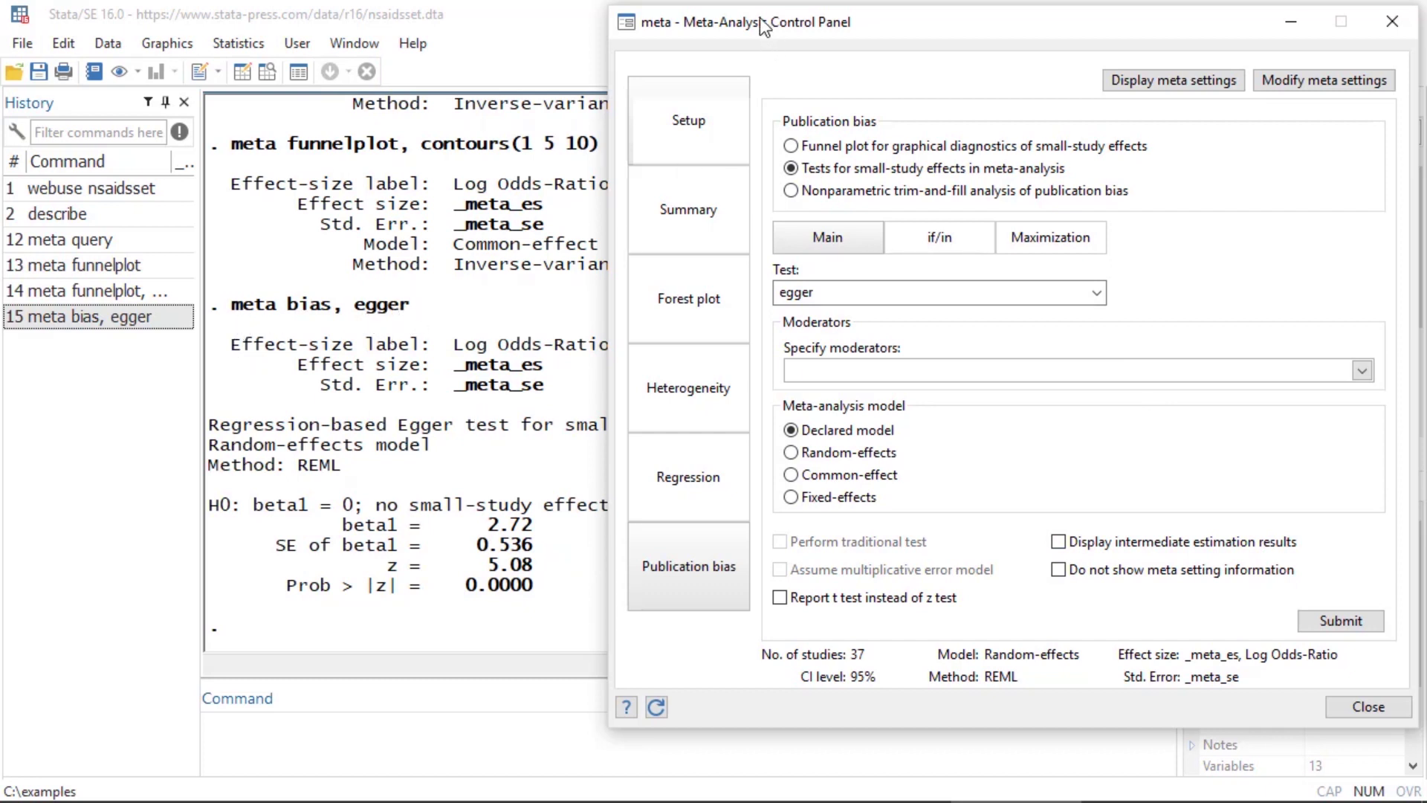
left_click_drag(762, 27, 884, 33)
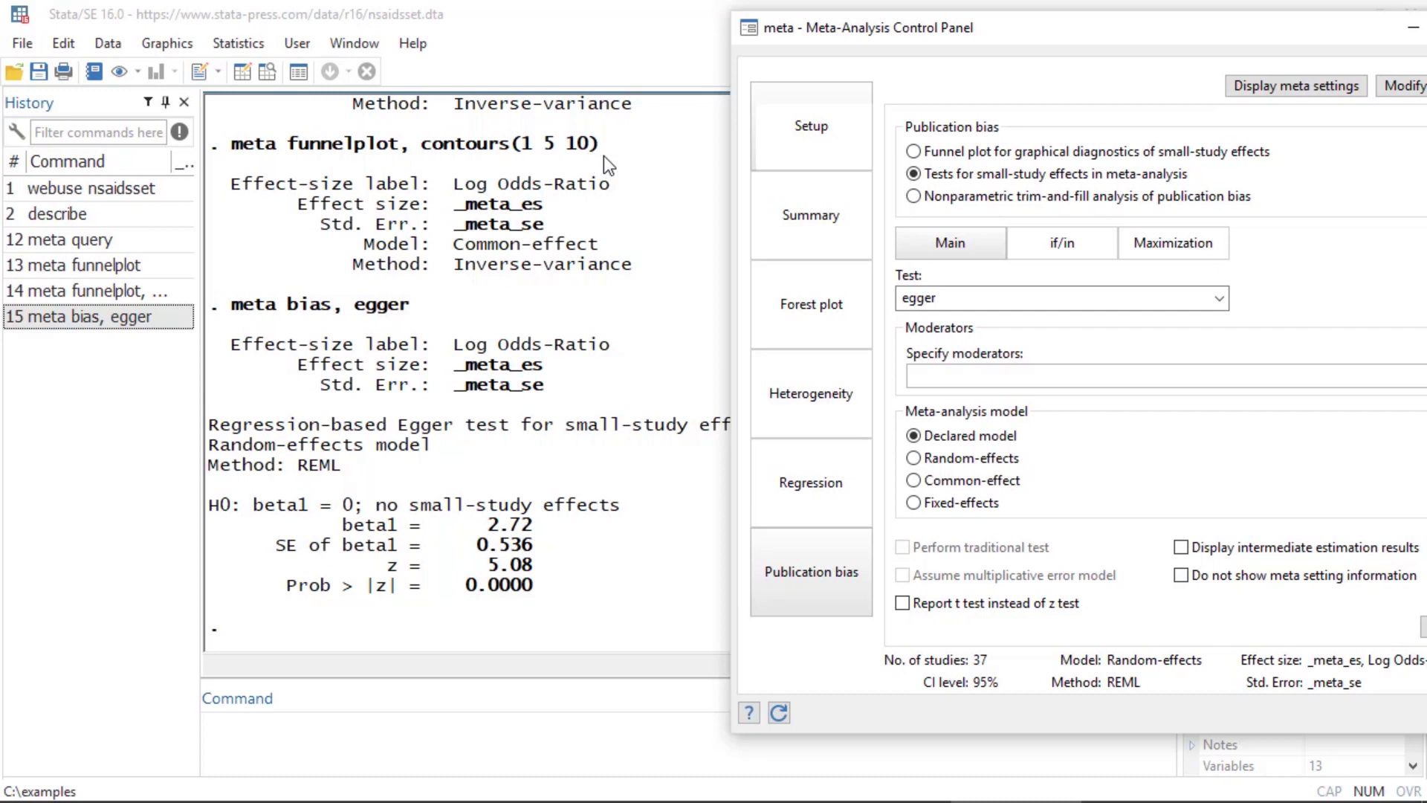
left_click_drag(867, 24, 748, 24)
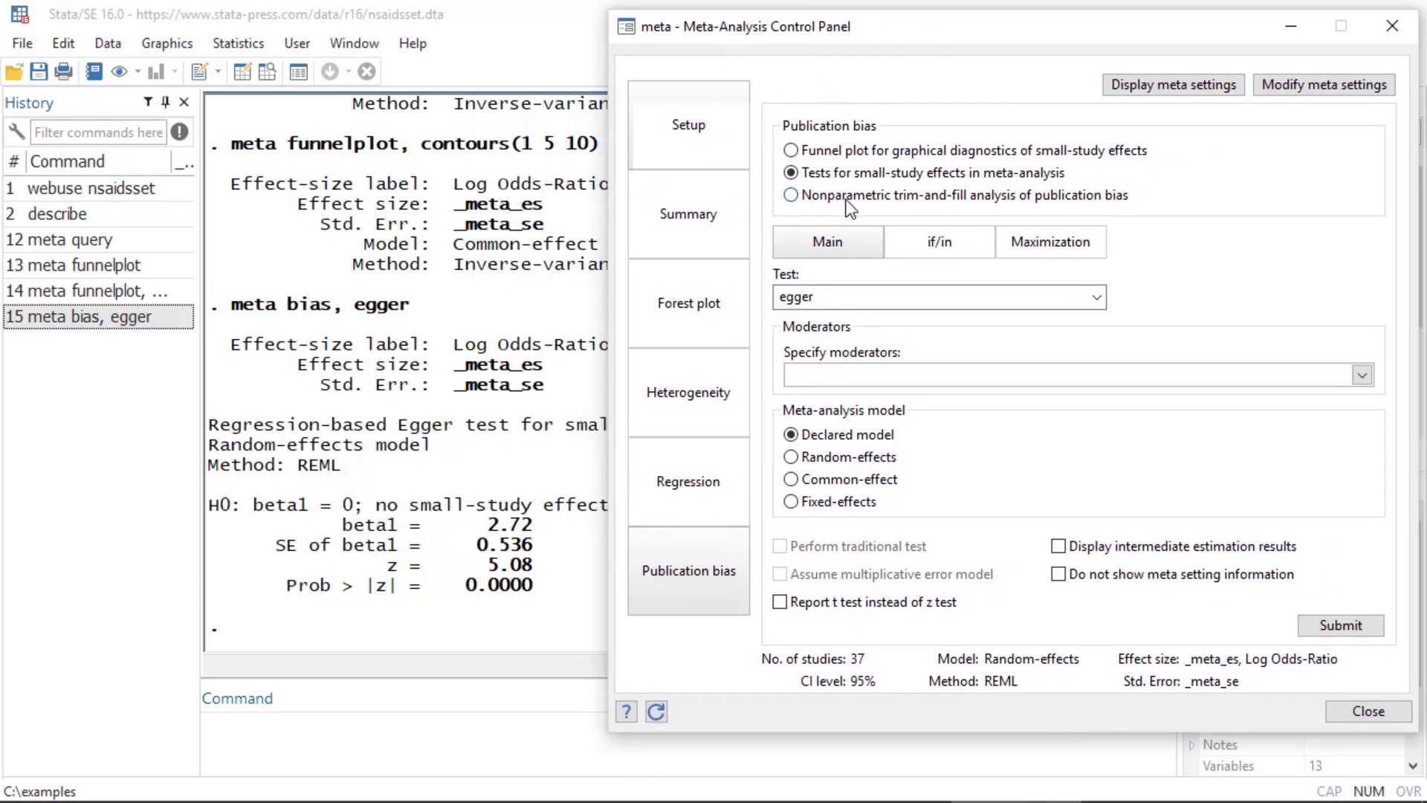
Step: Run nonparametric trim-and-fill and view the output: 10 imputed studies, pooled log odds-ratio 1.035
left_click(792, 196)
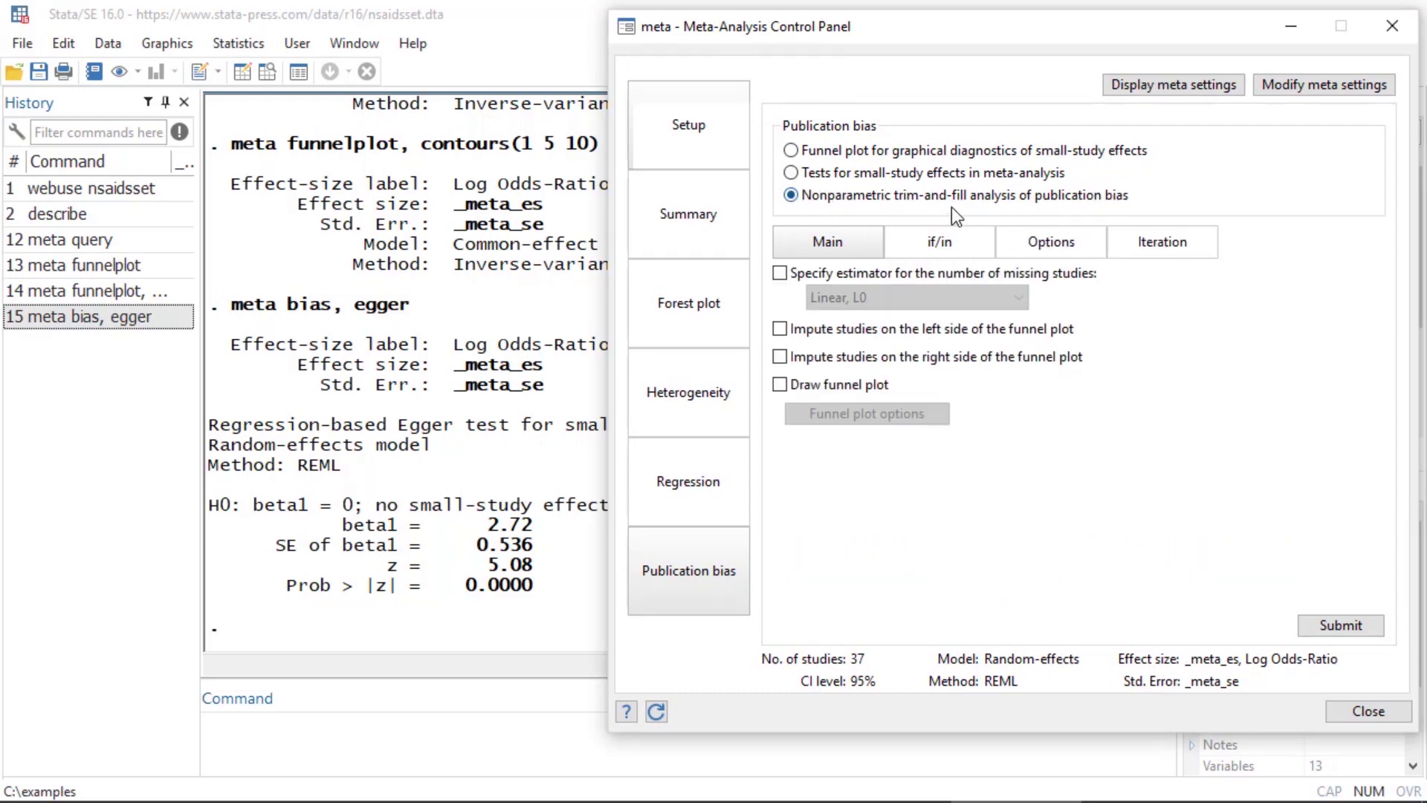
left_click(1334, 626)
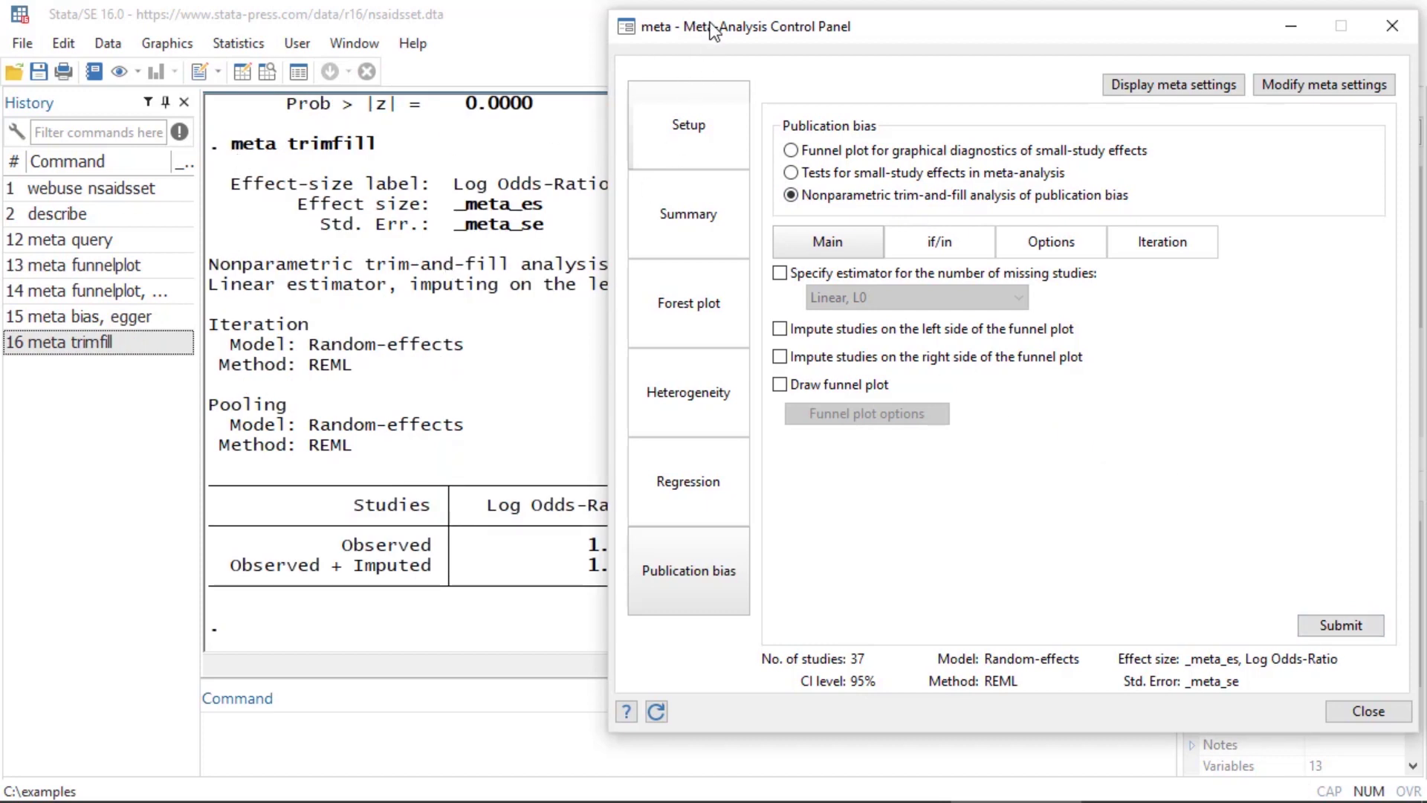
left_click_drag(716, 32, 1068, 34)
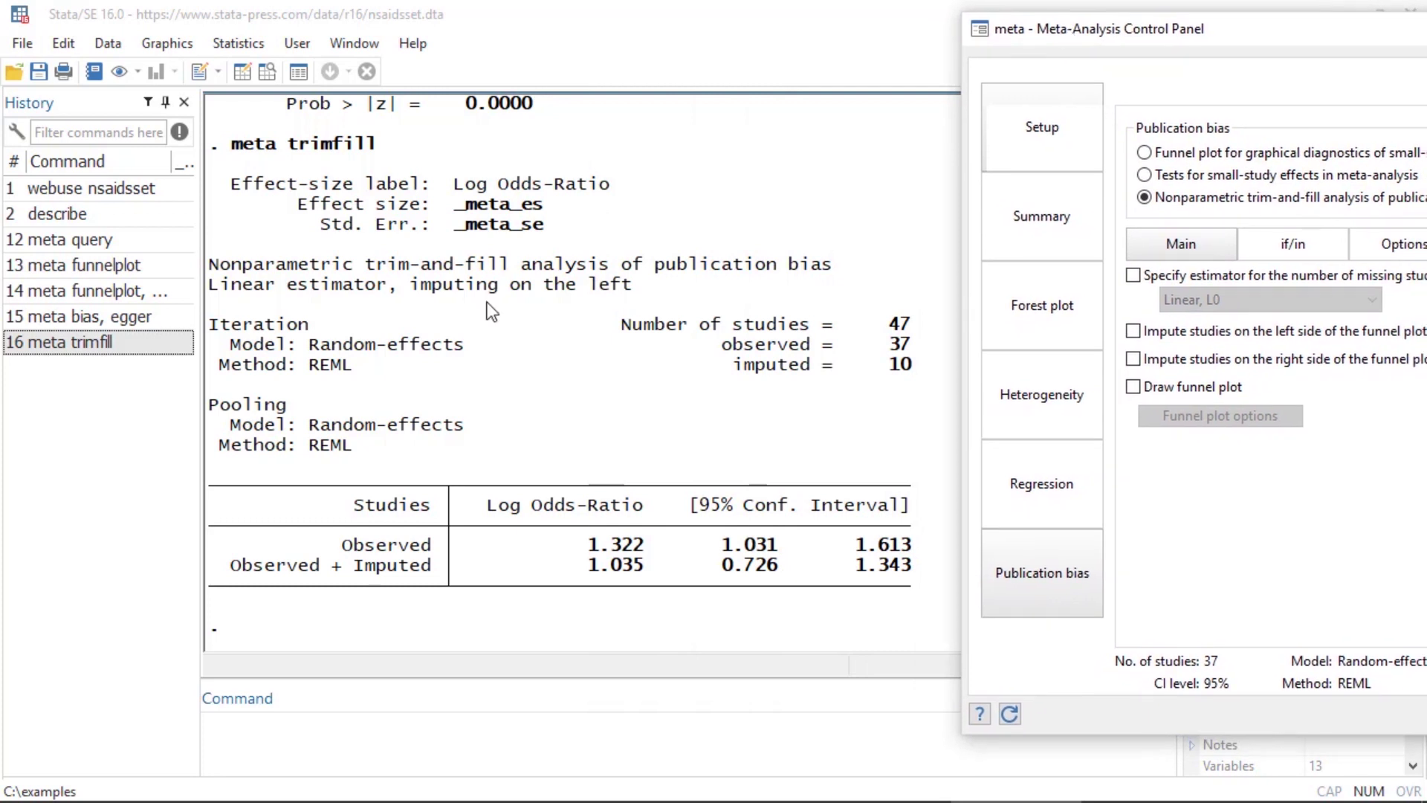